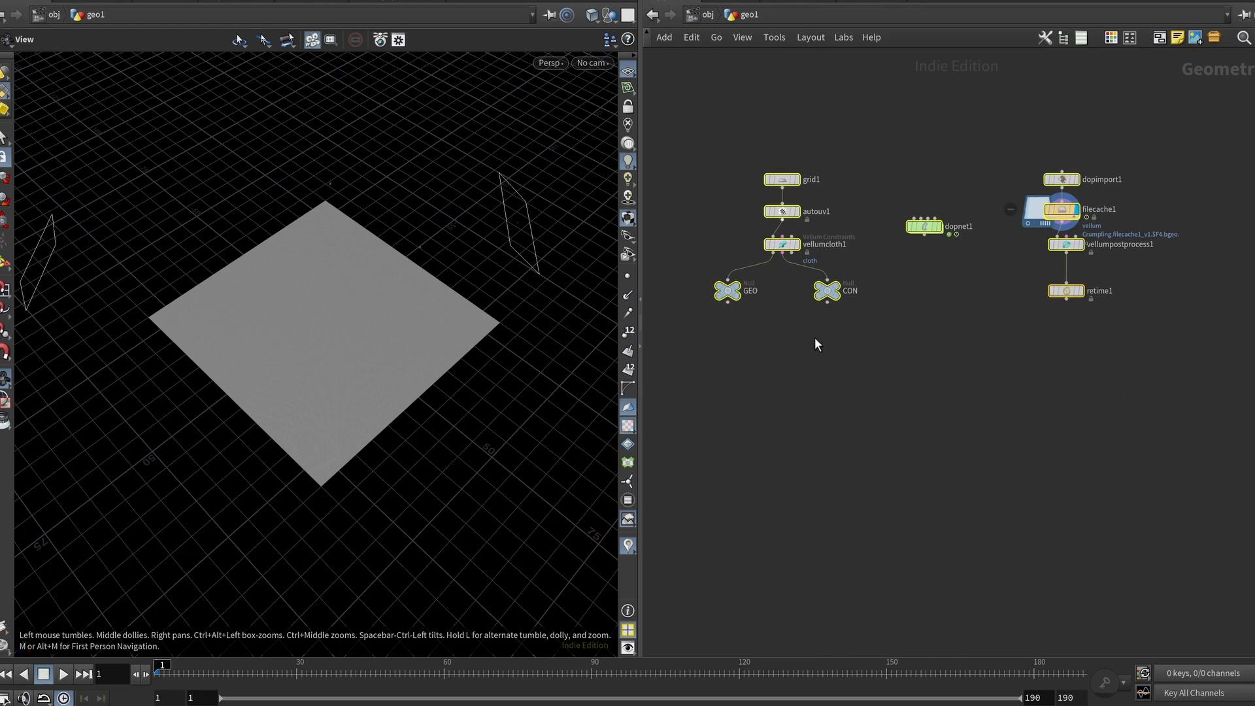
Step: Select the Auto UV node and inspect the cloth grid from a closer angle in the viewport
click(797, 213)
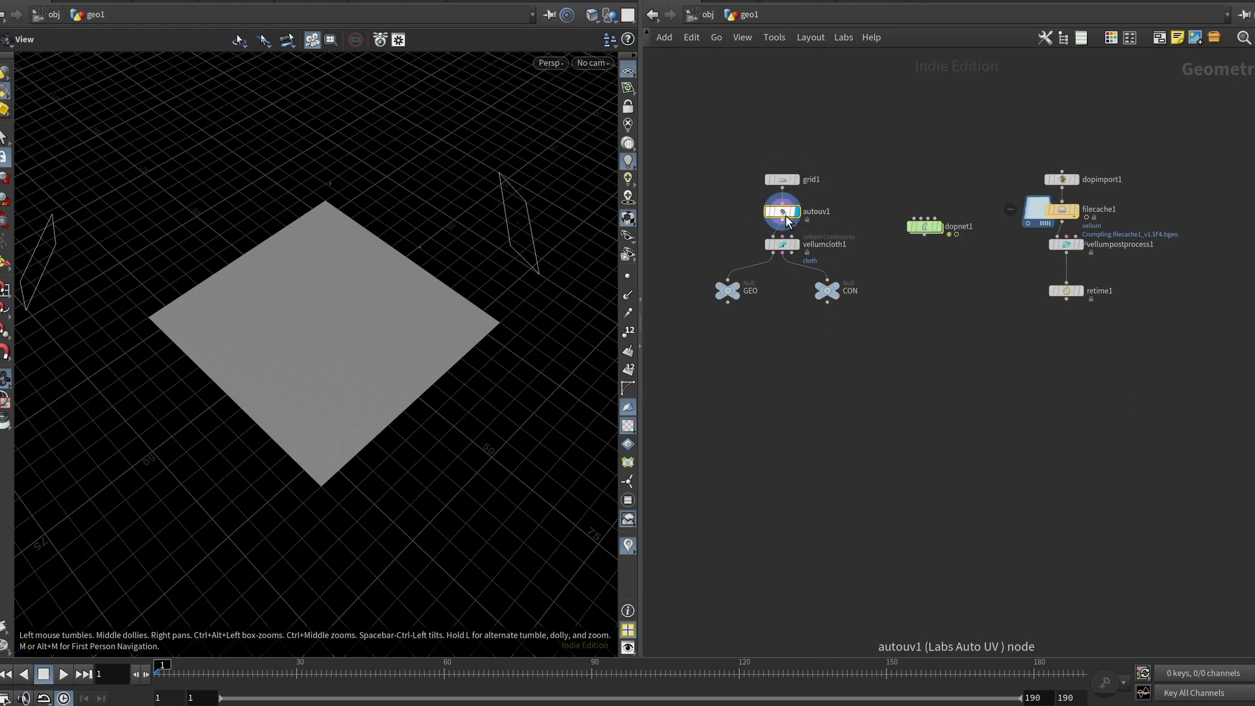
drag(431, 334, 485, 296)
scroll(358, 368, up, 8)
scroll(485, 296, down, 5)
right_drag(481, 289, 472, 273)
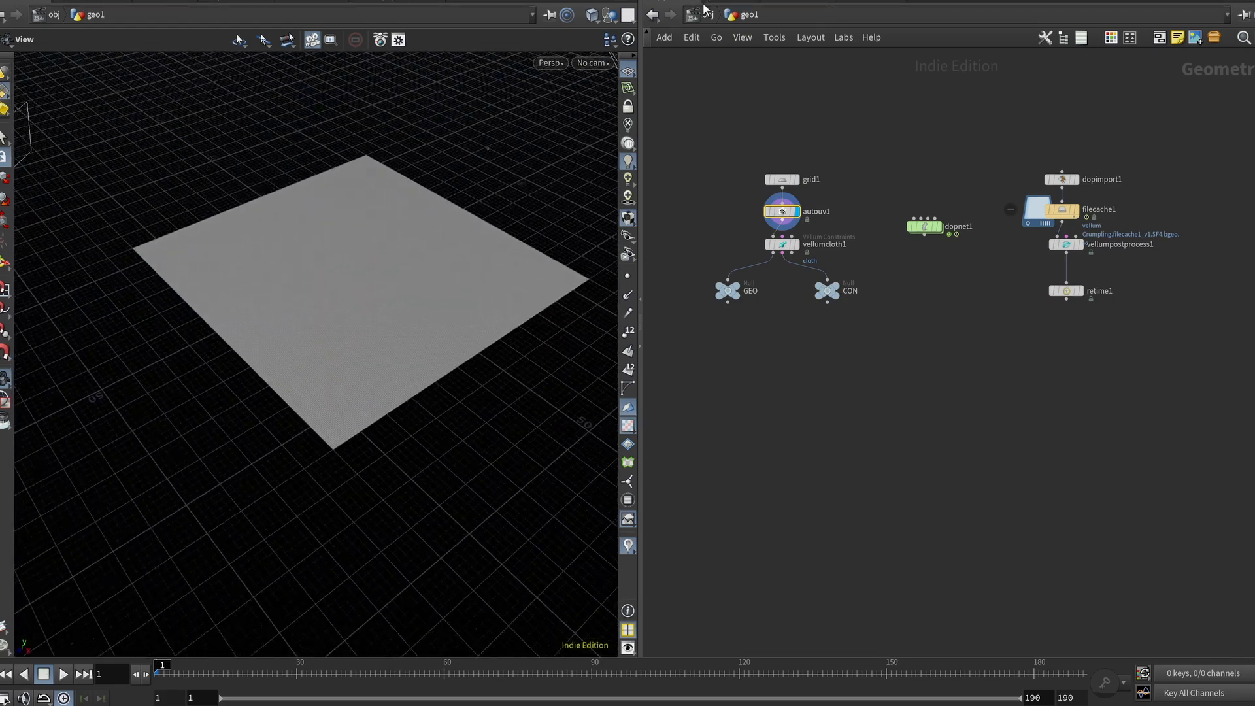
Step: Review geo1 and the three Redshift lights' light settings at object level
click(711, 15)
click(788, 291)
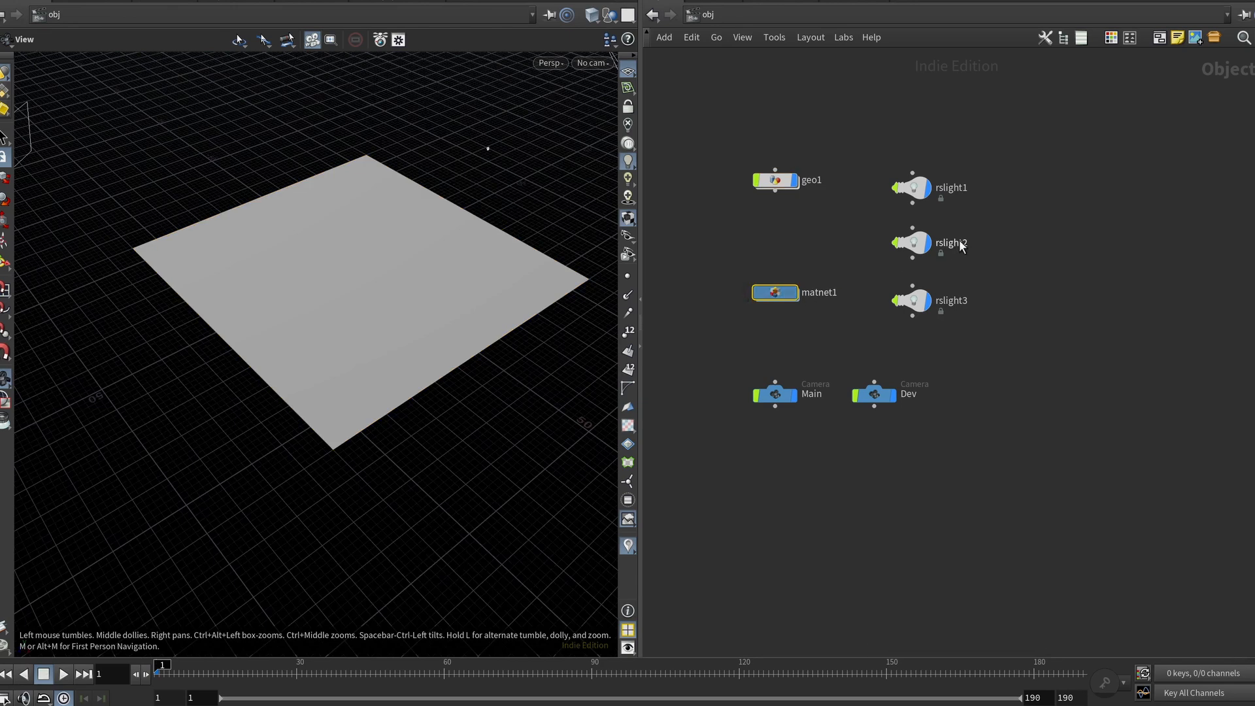
key(p)
click(774, 180)
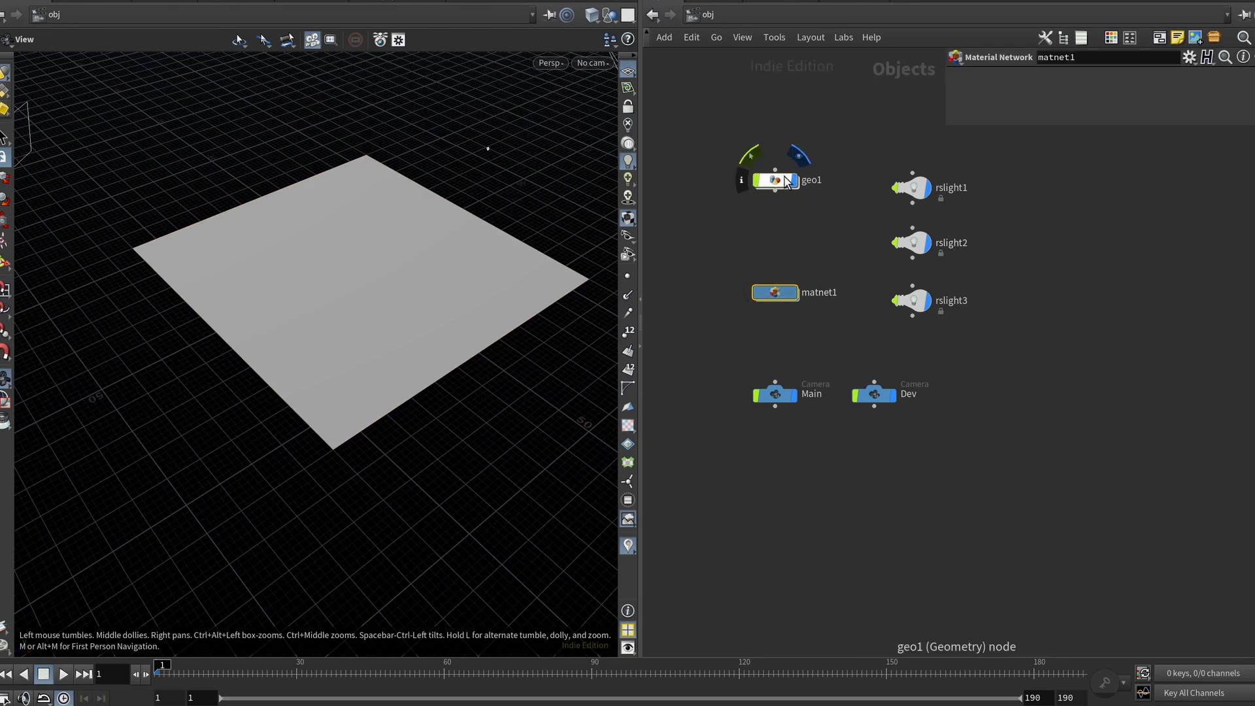
drag(857, 120, 895, 323)
click(1015, 78)
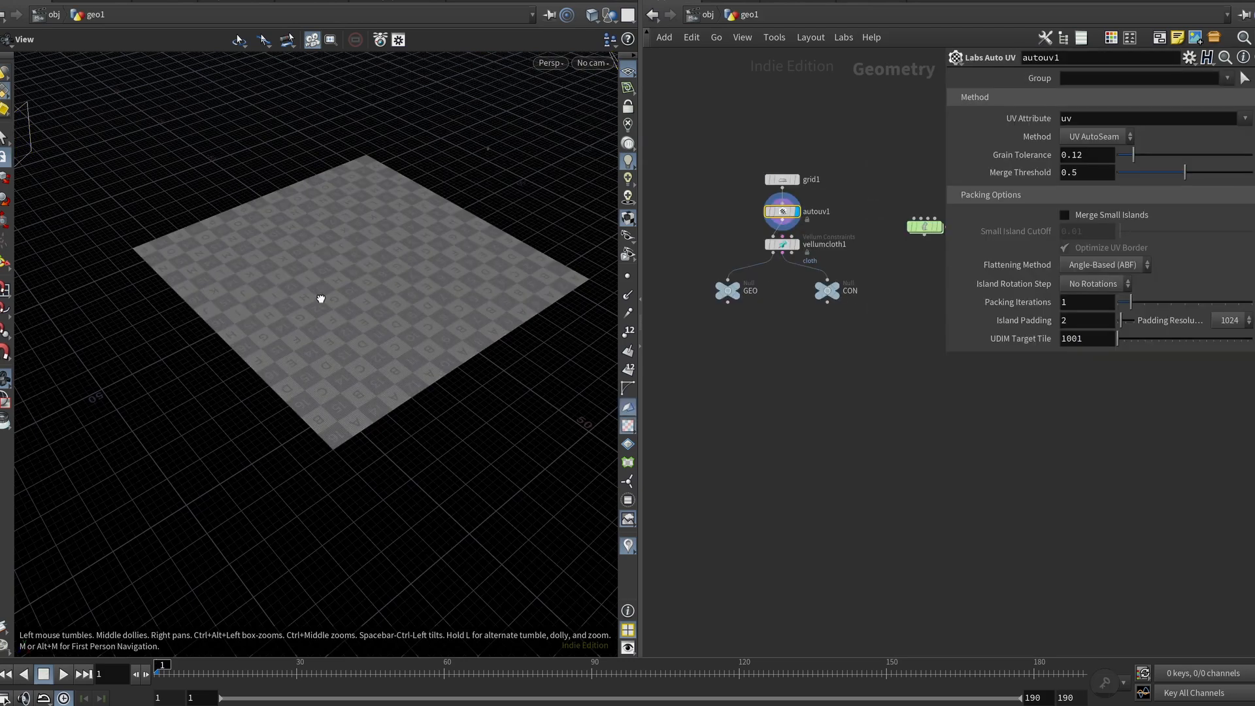
Step: Assign the /obj/matnet1/cloth_material material to geo1's render settings
drag(322, 296, 338, 339)
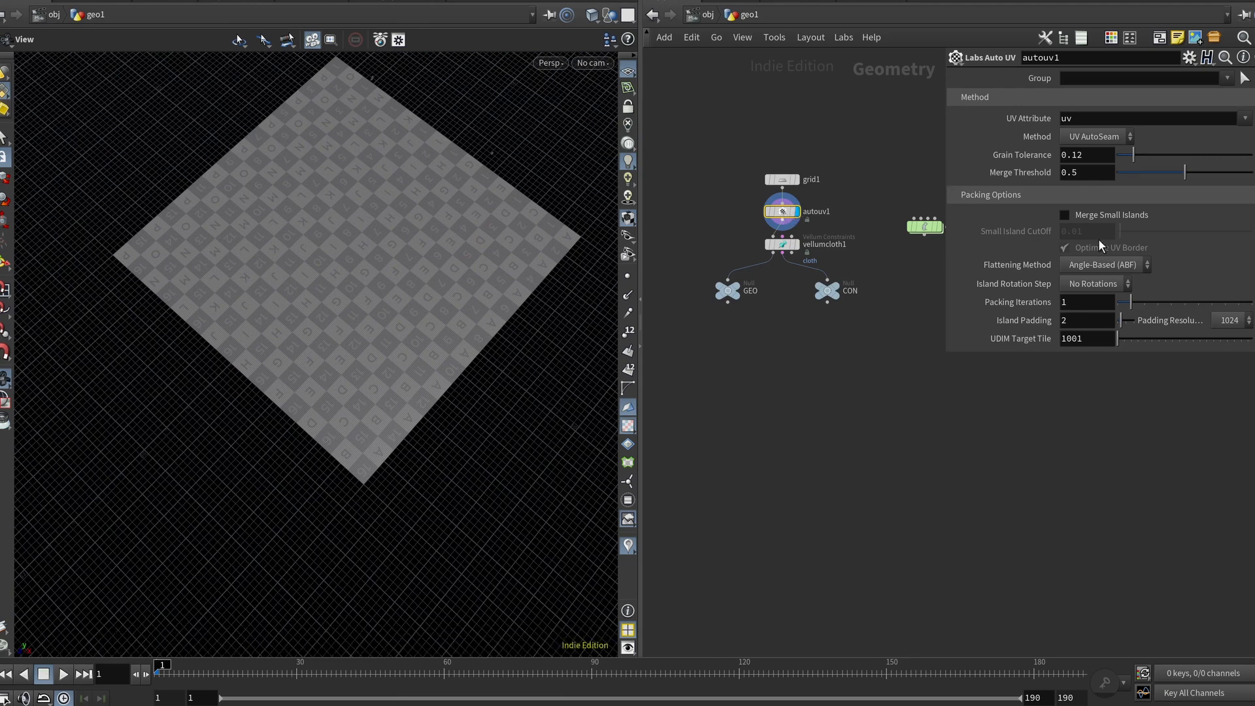
click(784, 179)
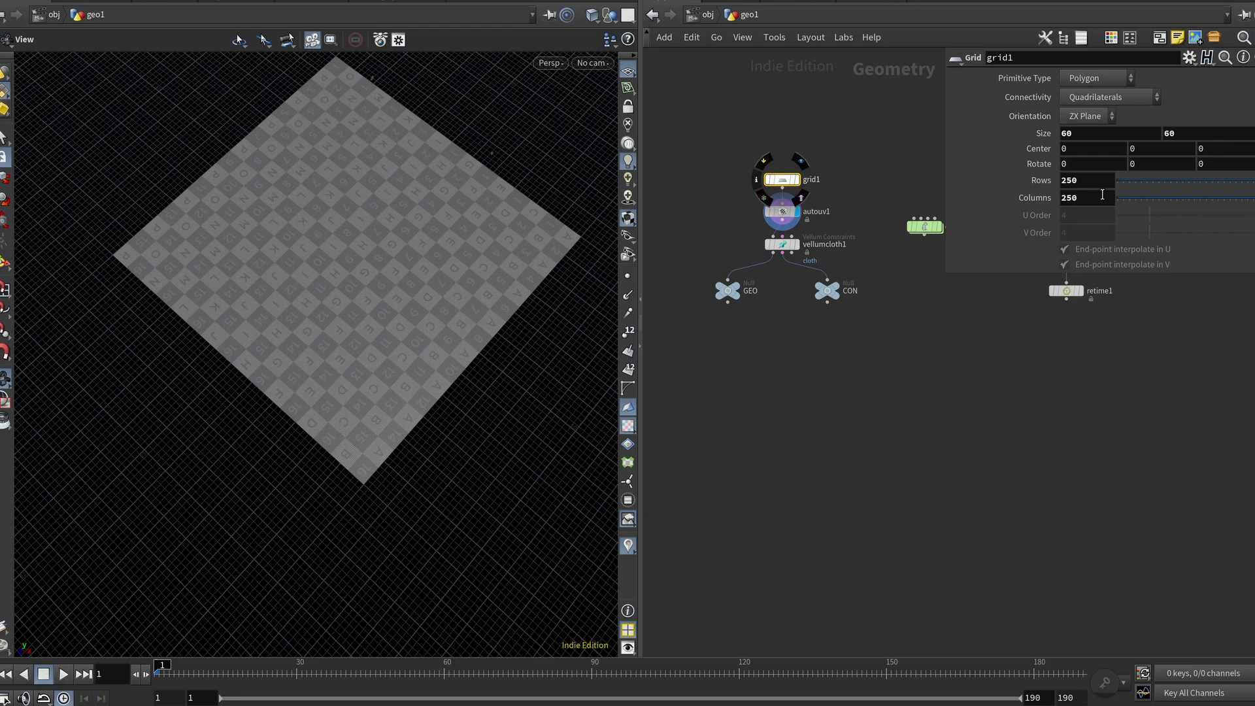
key(u)
click(1123, 102)
text(/obj/matnet1/cloth_material)
key(Return)
click(871, 166)
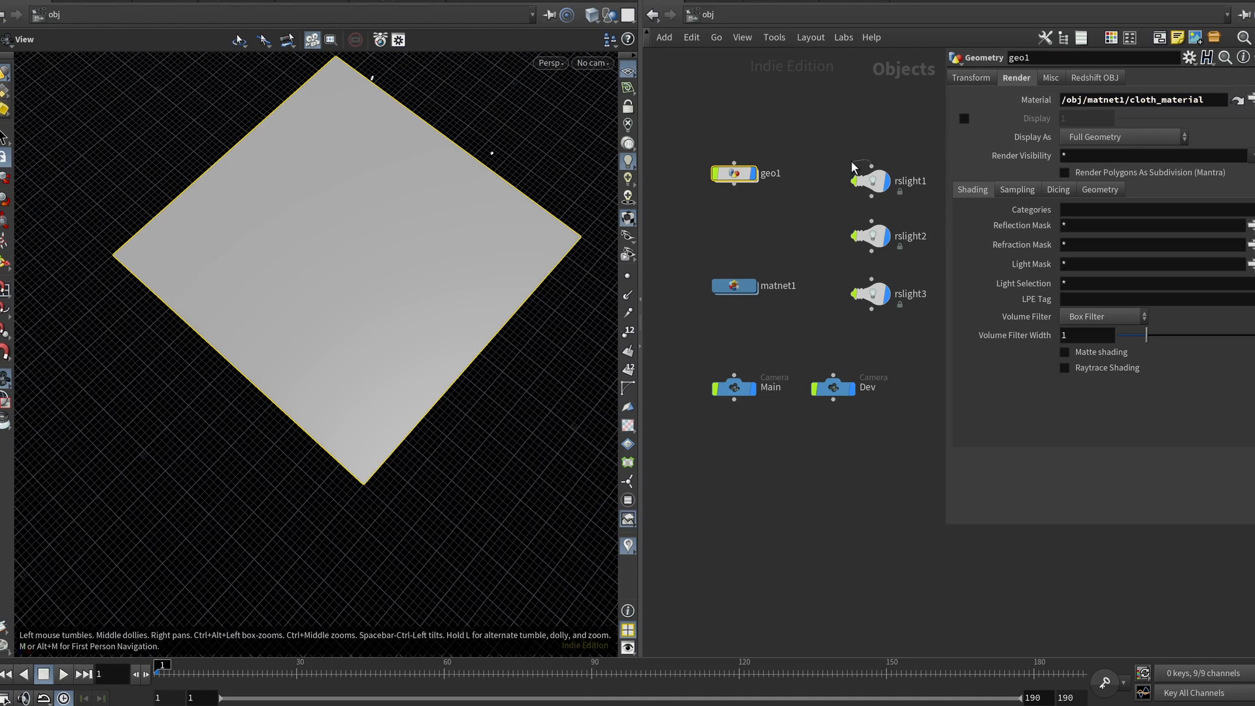
Step: Inside geo1, examine the vellumcloth1 Vellum Constraints parameters down to the bend settings
key(Escape)
double_click(730, 173)
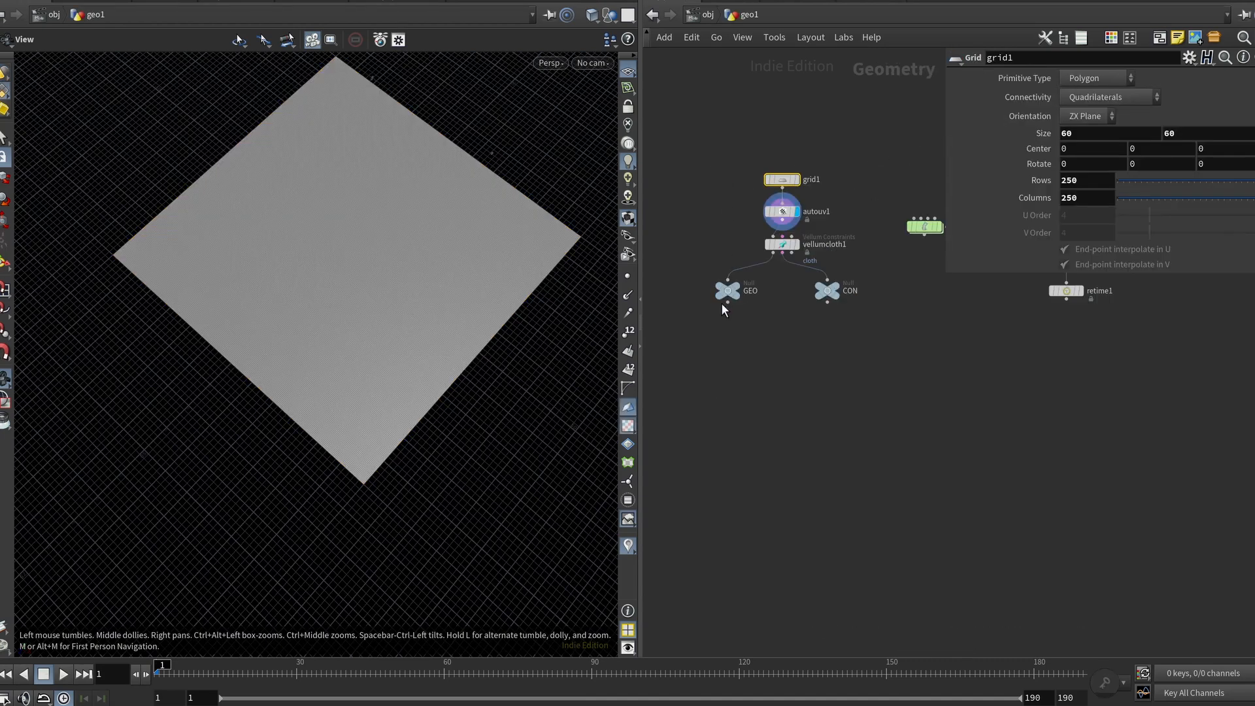
middle_drag(799, 350, 762, 337)
click(745, 230)
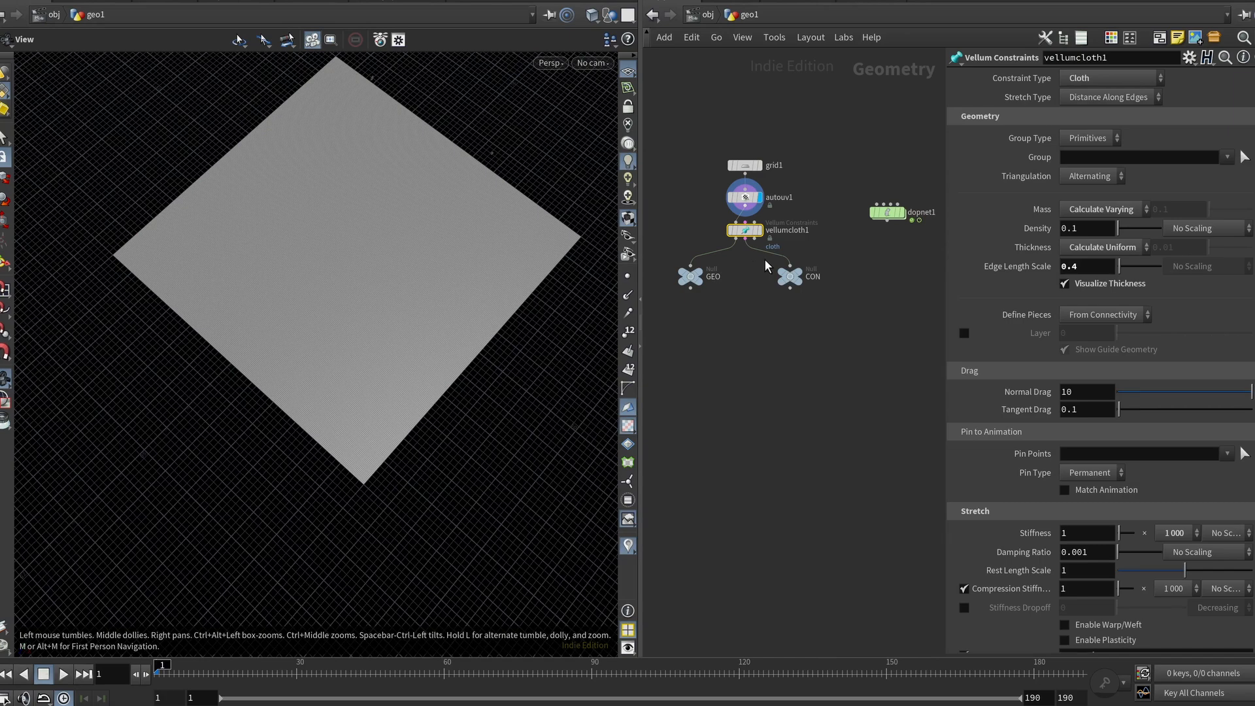
scroll(801, 363, down, 2)
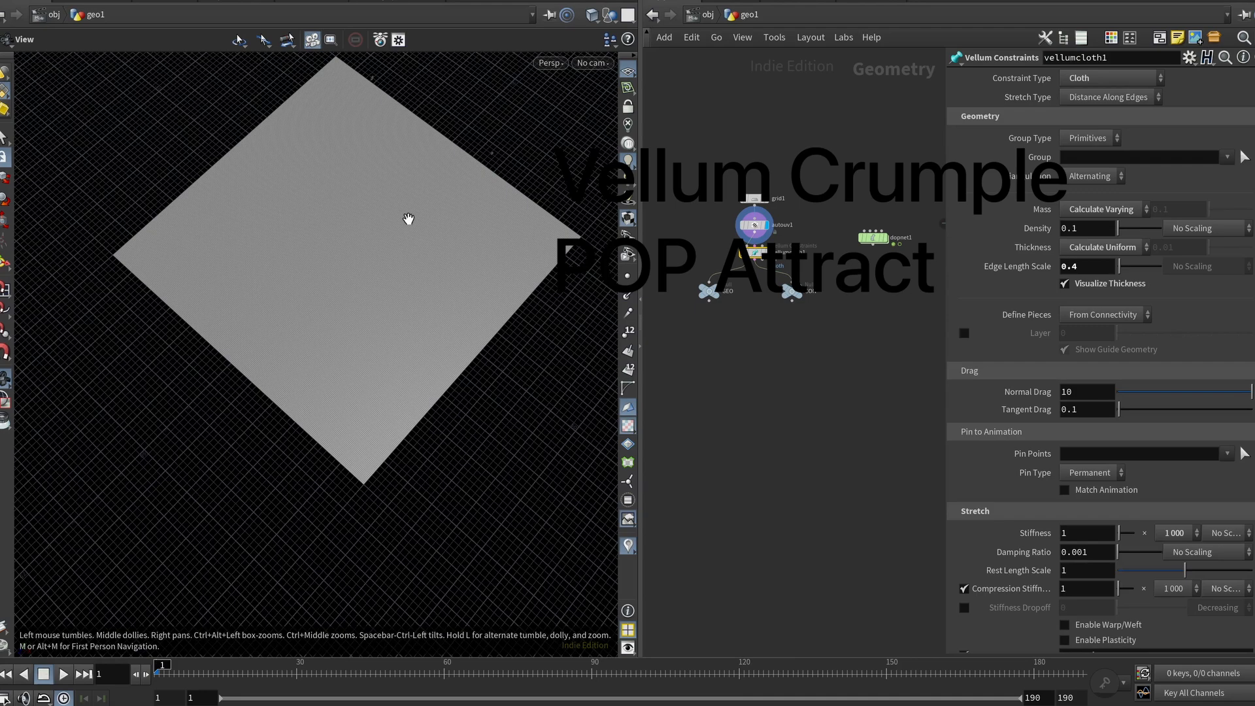
middle_drag(817, 411, 781, 379)
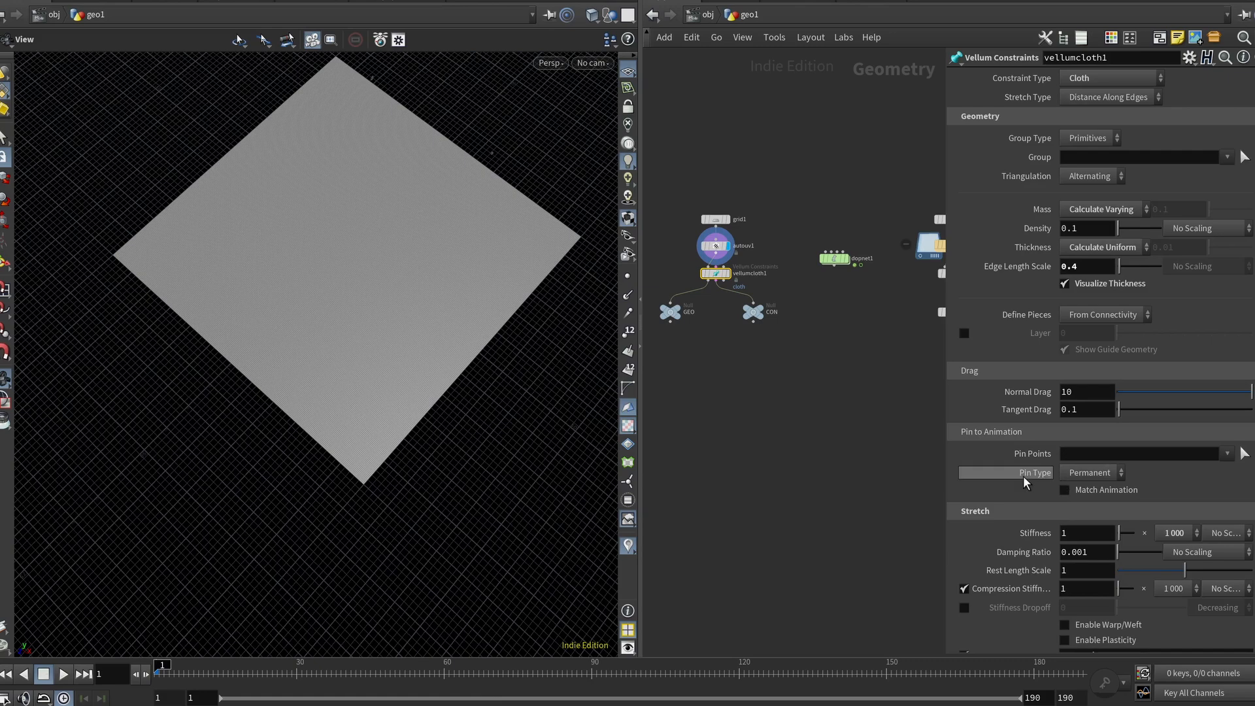
scroll(1015, 474, down, 5)
scroll(1020, 496, down, 1)
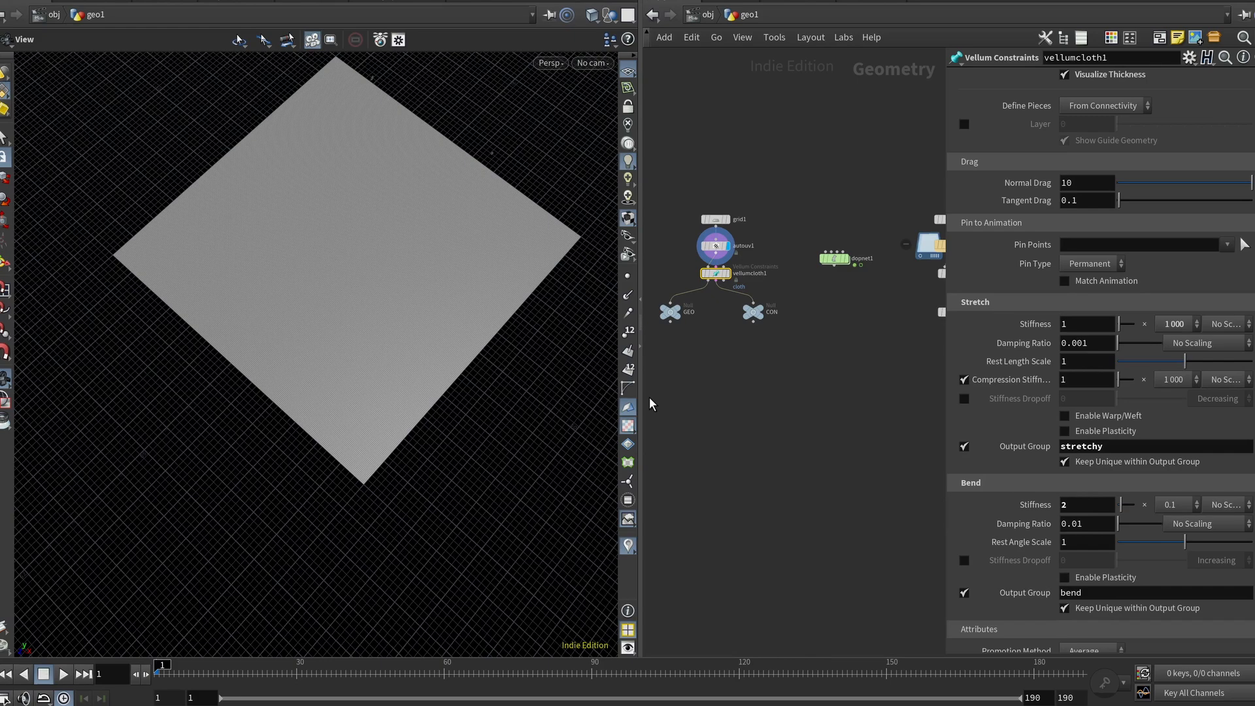
Step: Try a bend stiffness of 2 on vellumcloth1 and undo the change
click(1073, 503)
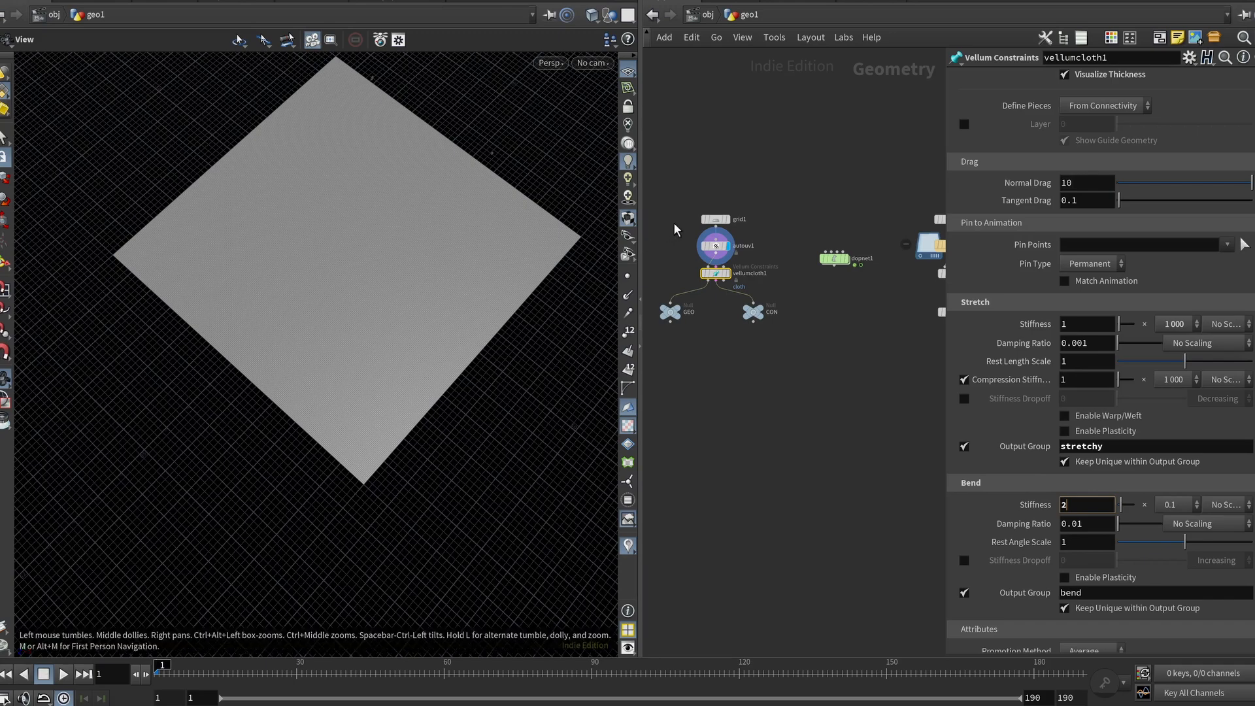
click(715, 219)
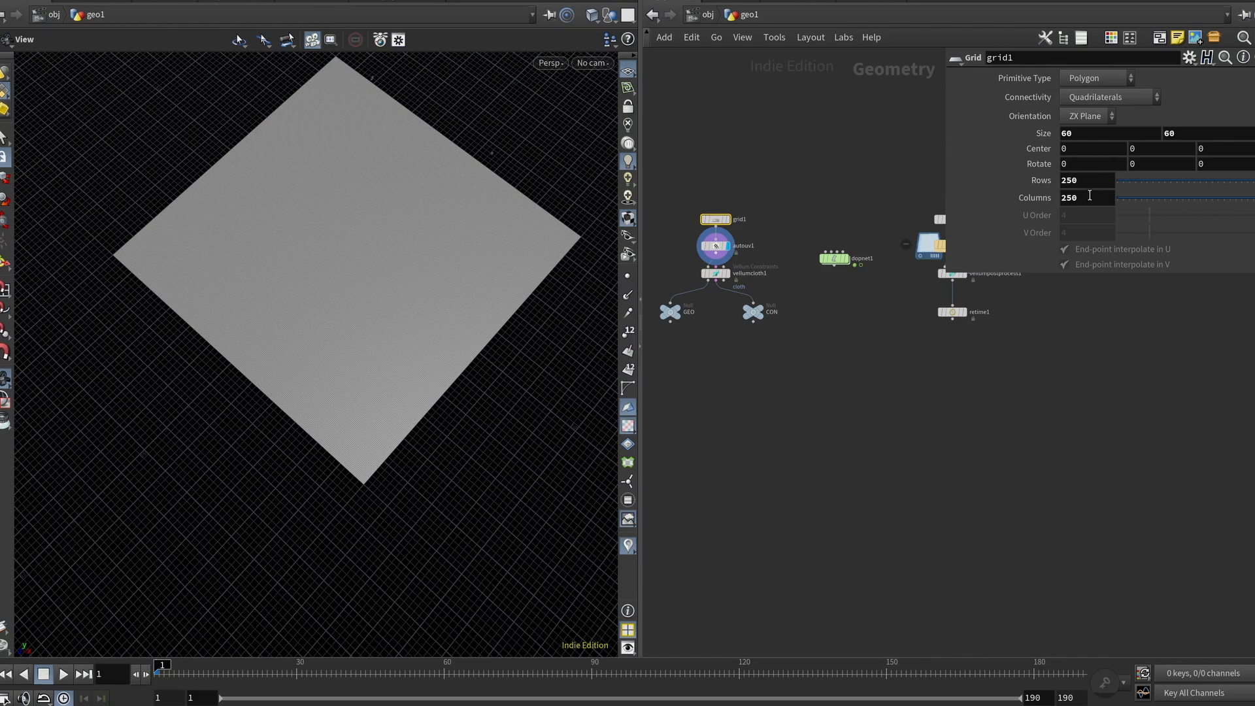
click(714, 273)
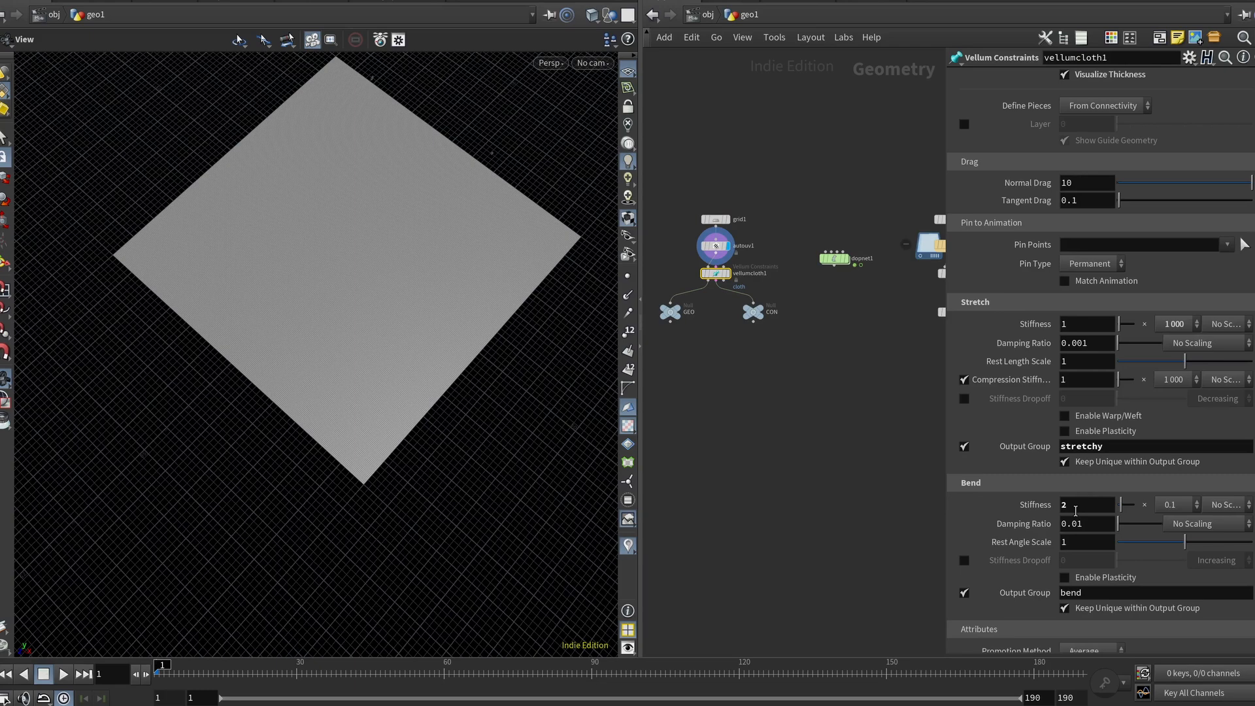
key(ctrl+z)
Step: Examine the cloth's visualized thickness spheres up close at the grid's corner
scroll(1030, 324, up, 4)
click(1080, 205)
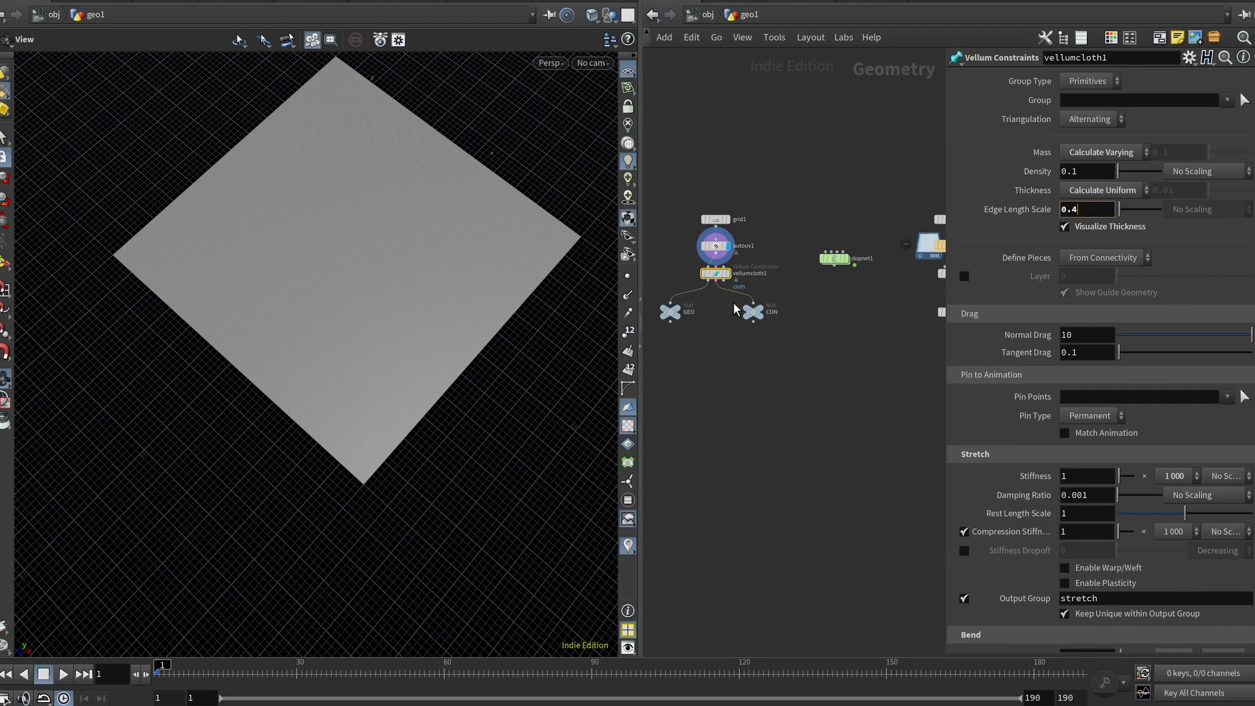
scroll(754, 312, up, 3)
click(763, 306)
right_drag(166, 265, 337, 287)
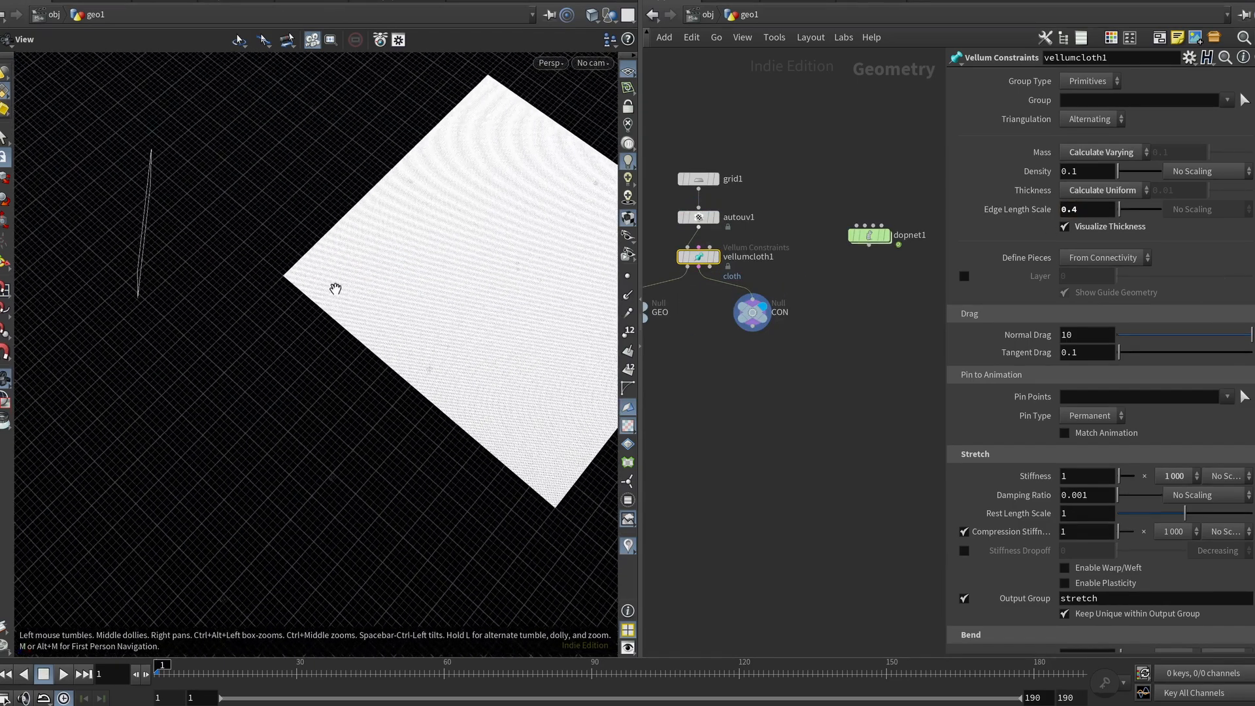
drag(337, 286, 424, 295)
scroll(319, 283, up, 8)
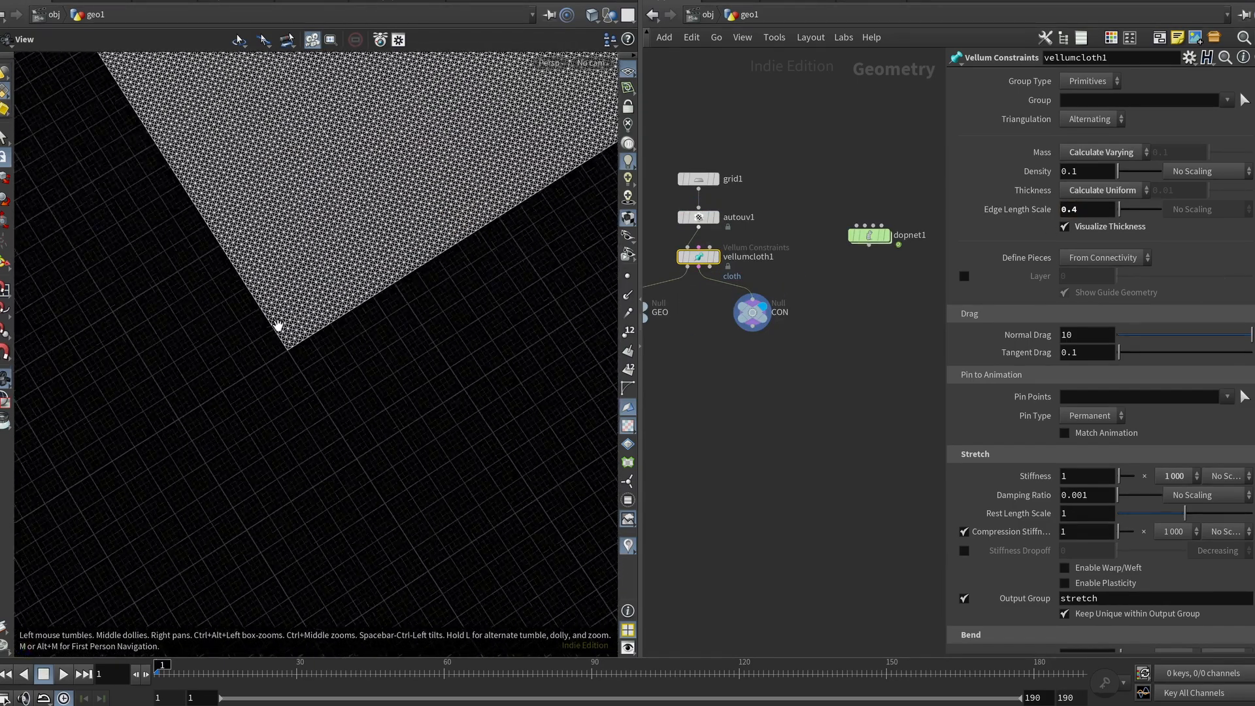
scroll(272, 325, up, 5)
click(714, 257)
drag(59, 263, 256, 263)
scroll(241, 305, up, 6)
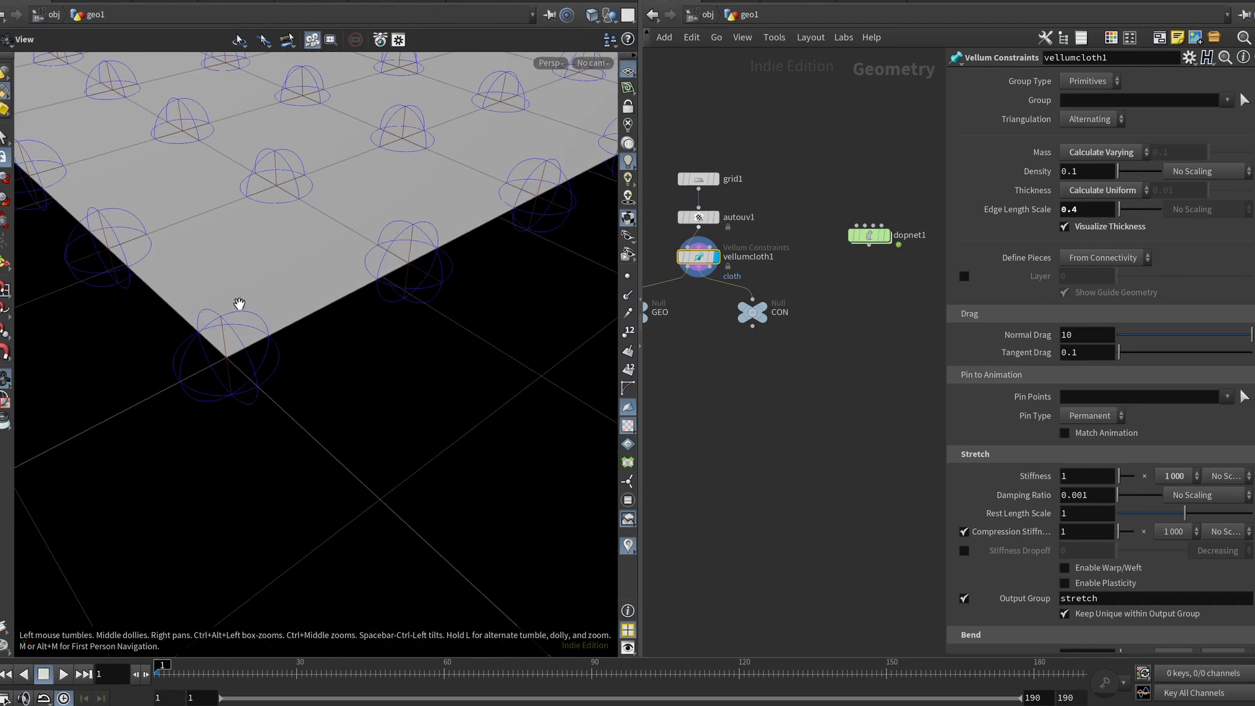
Step: Set vellumcloth1's edge length scale to 0.1
click(1088, 210)
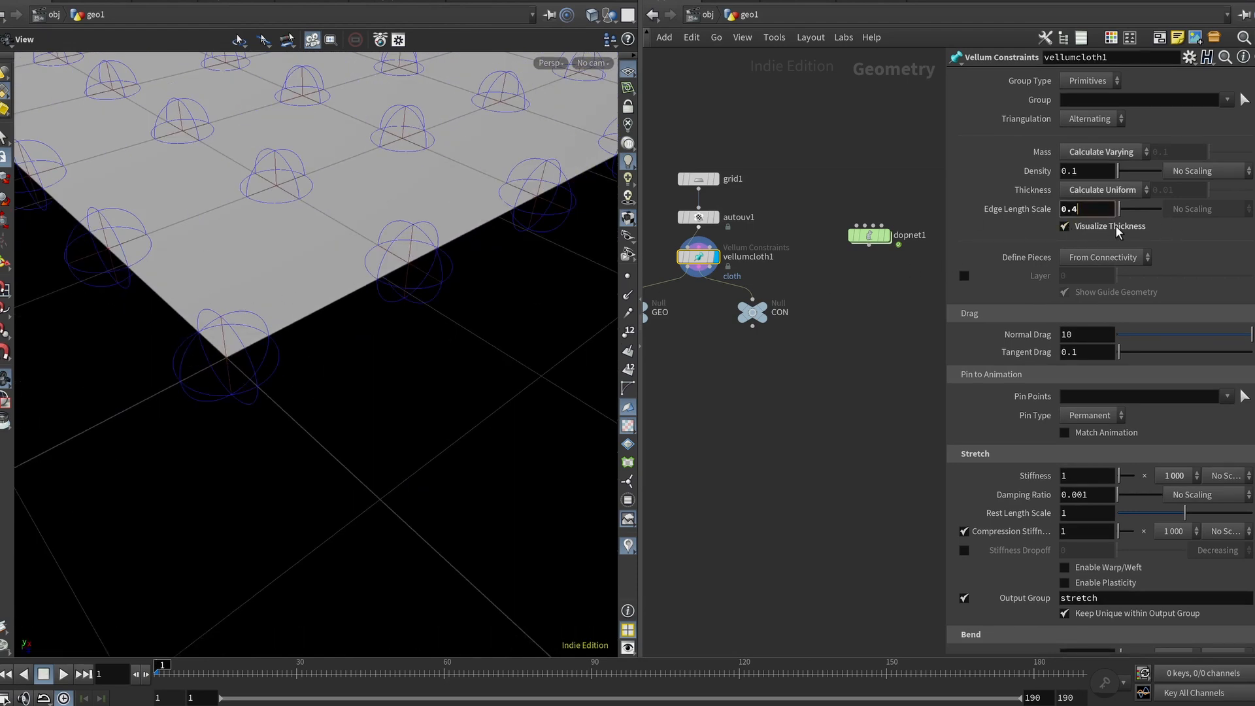
drag(257, 225, 260, 264)
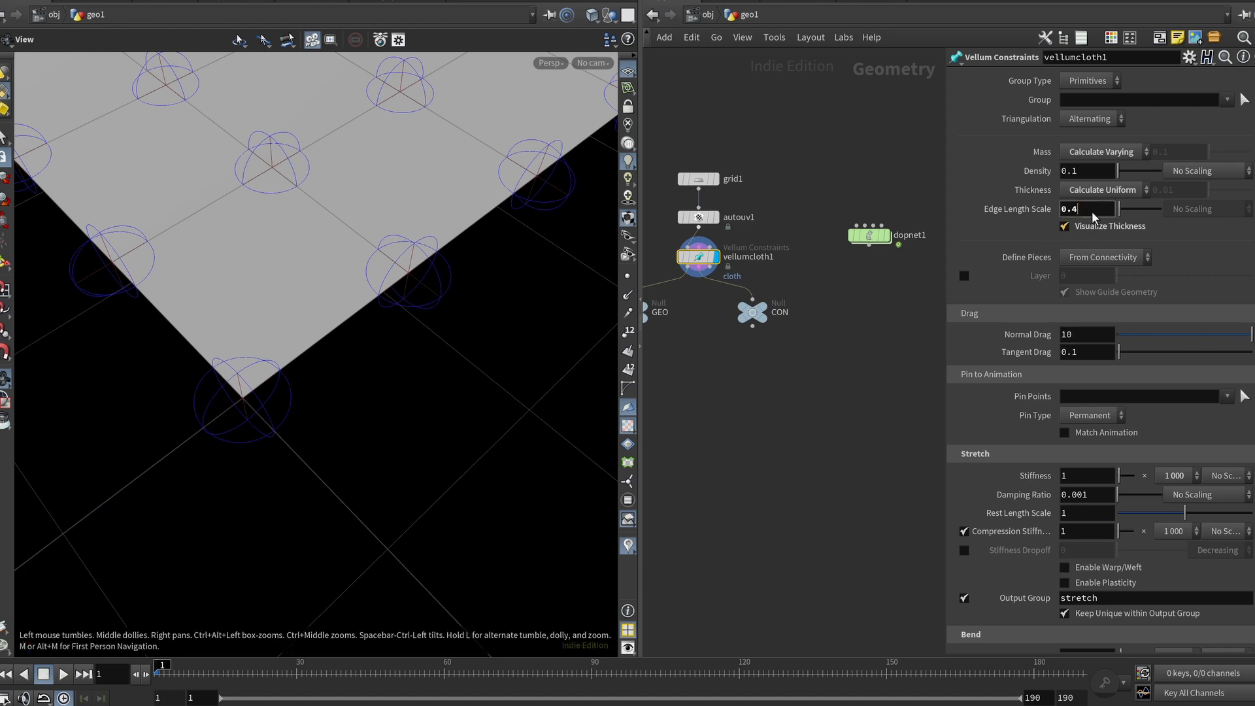
scroll(1091, 212, down, 3)
scroll(1091, 212, up, 1)
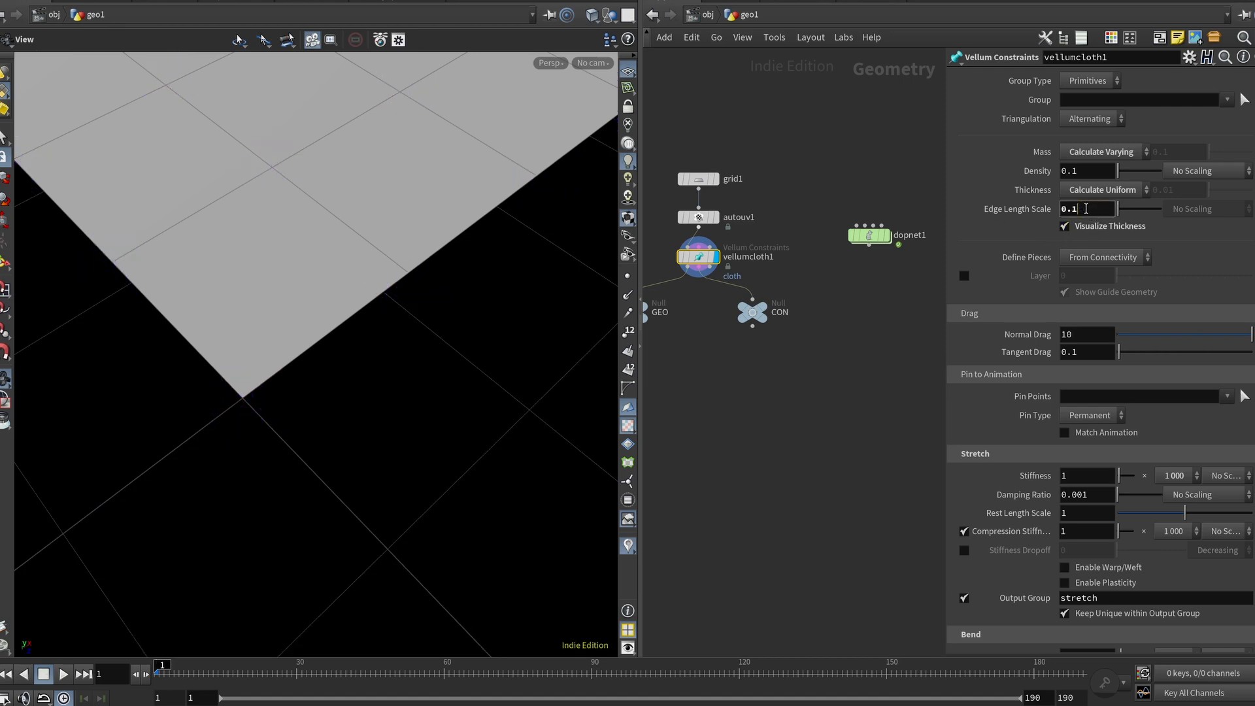
drag(288, 330, 242, 371)
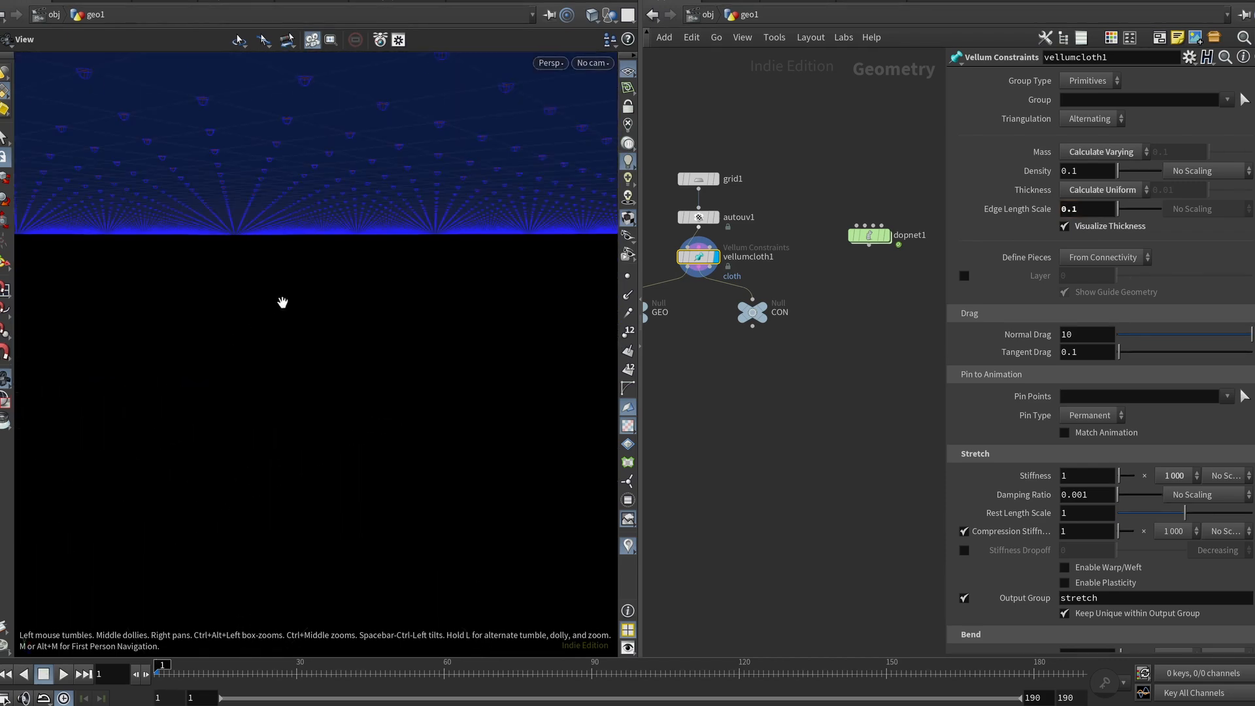
drag(286, 287, 546, 504)
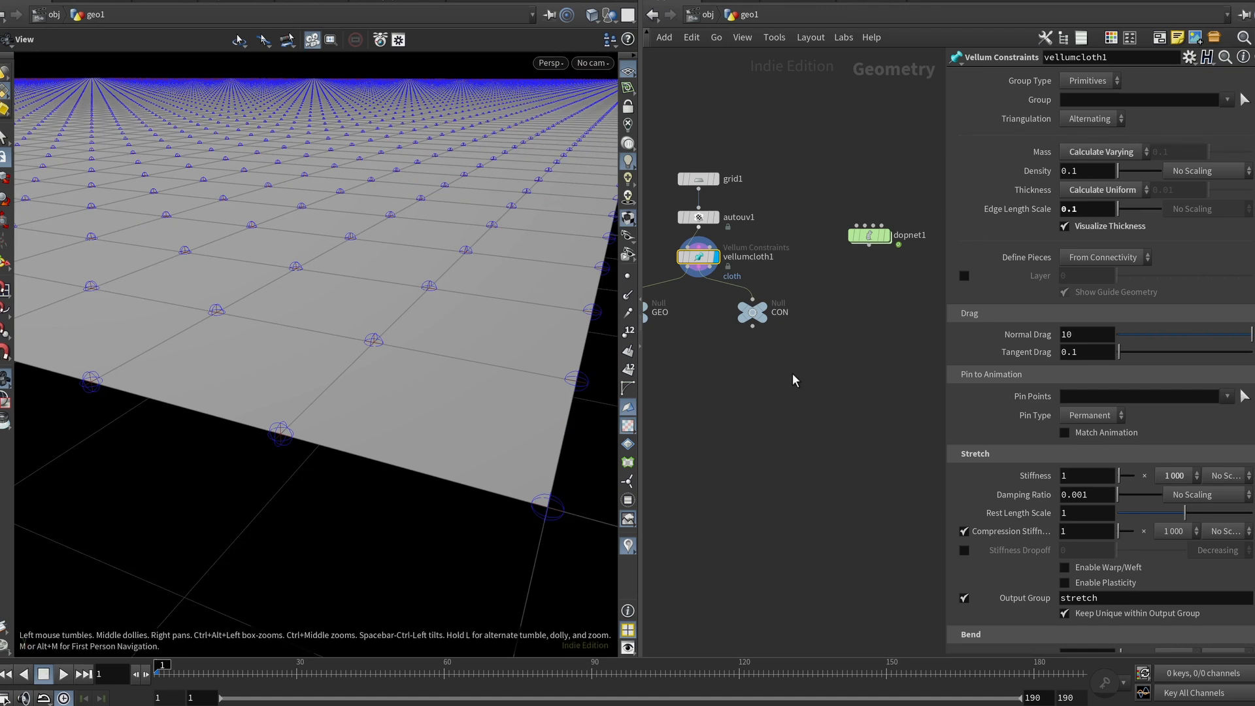
Step: Set the edge length scale to 0.4 and inspect the thickness spheres at the corner
click(1090, 208)
key(BackSpace)
text(4)
key(Return)
right_drag(510, 425, 310, 296)
drag(310, 296, 312, 334)
middle_drag(312, 335, 348, 340)
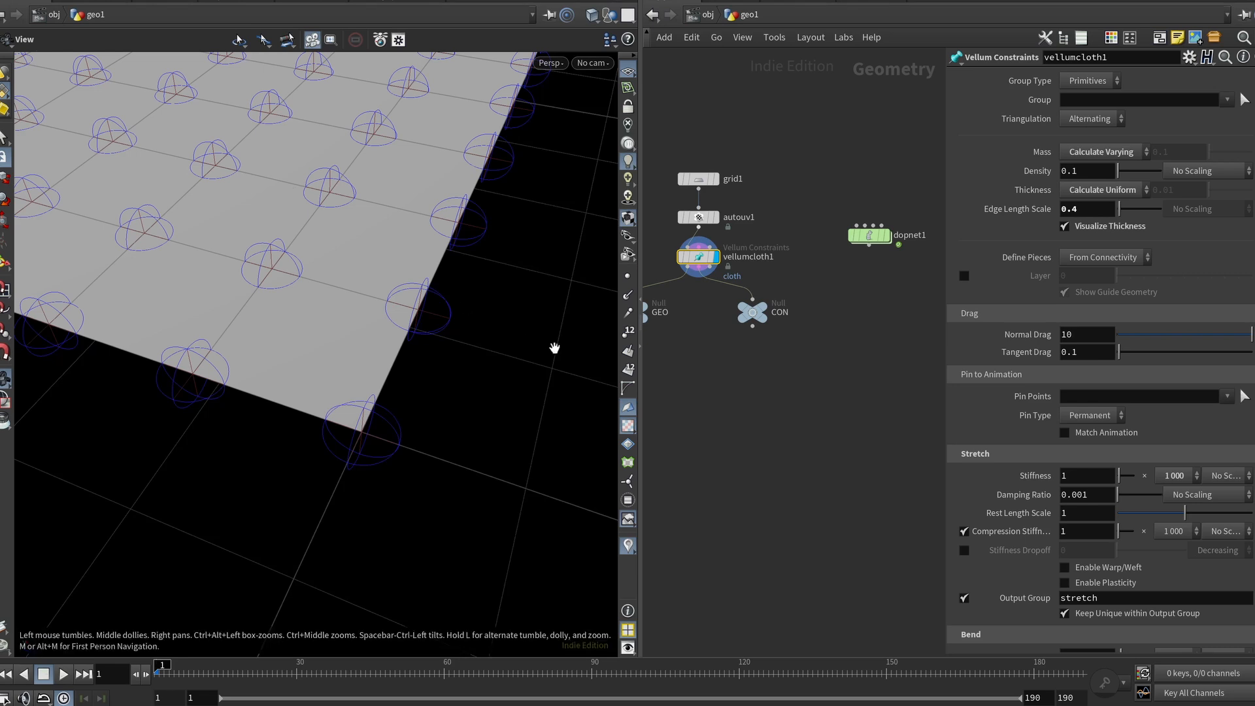
Step: Try an edge length scale of 0.5 and view the cloth edge-on
click(1085, 207)
text(0.5)
scroll(1084, 206, up, 5)
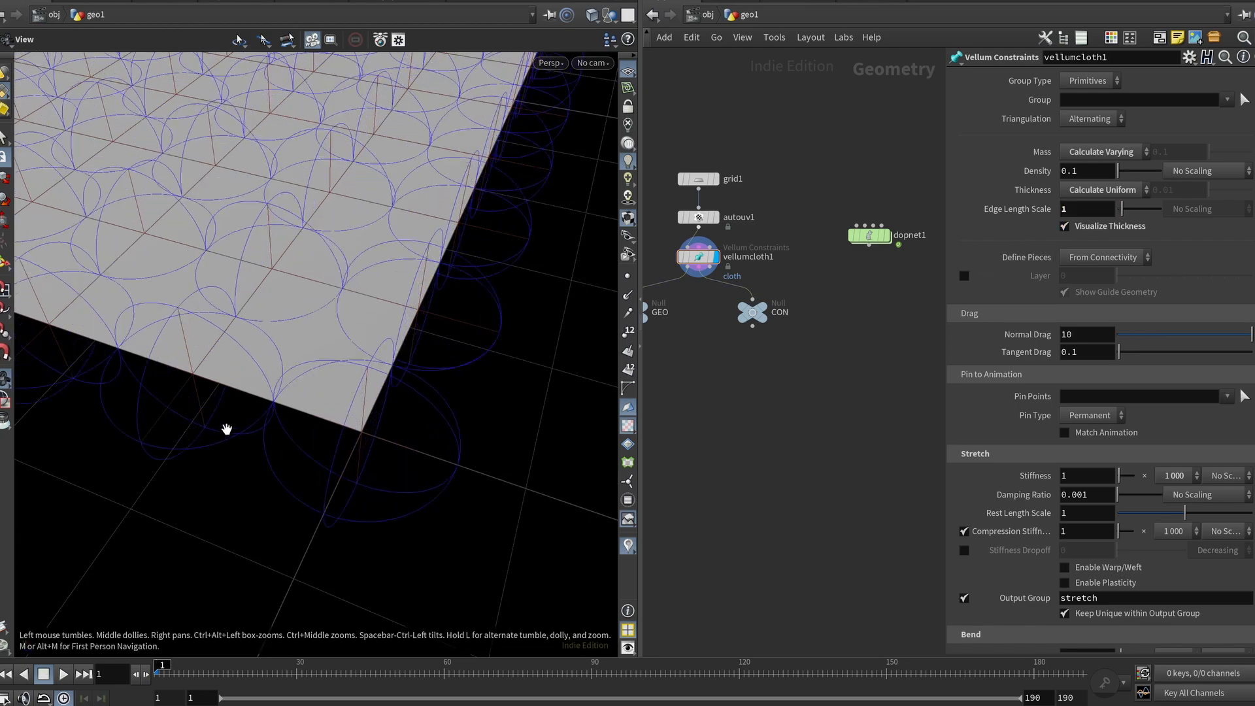
scroll(305, 330, down, 5)
drag(305, 331, 302, 300)
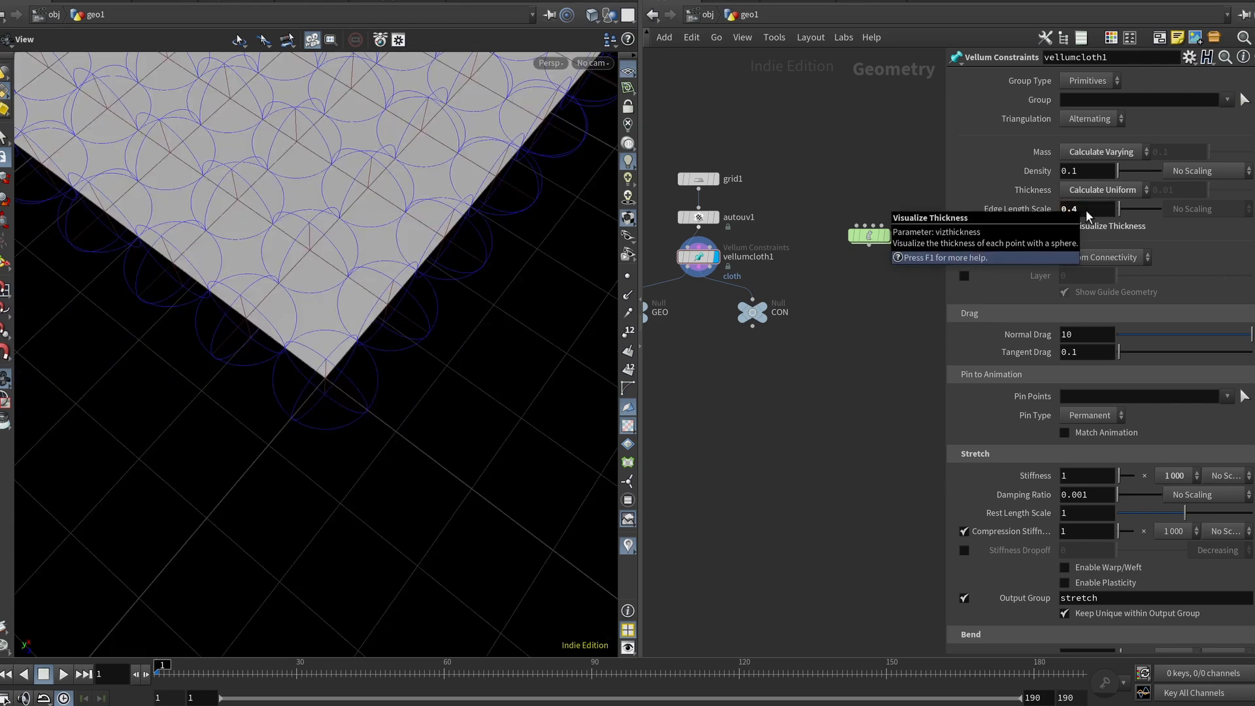
key(Return)
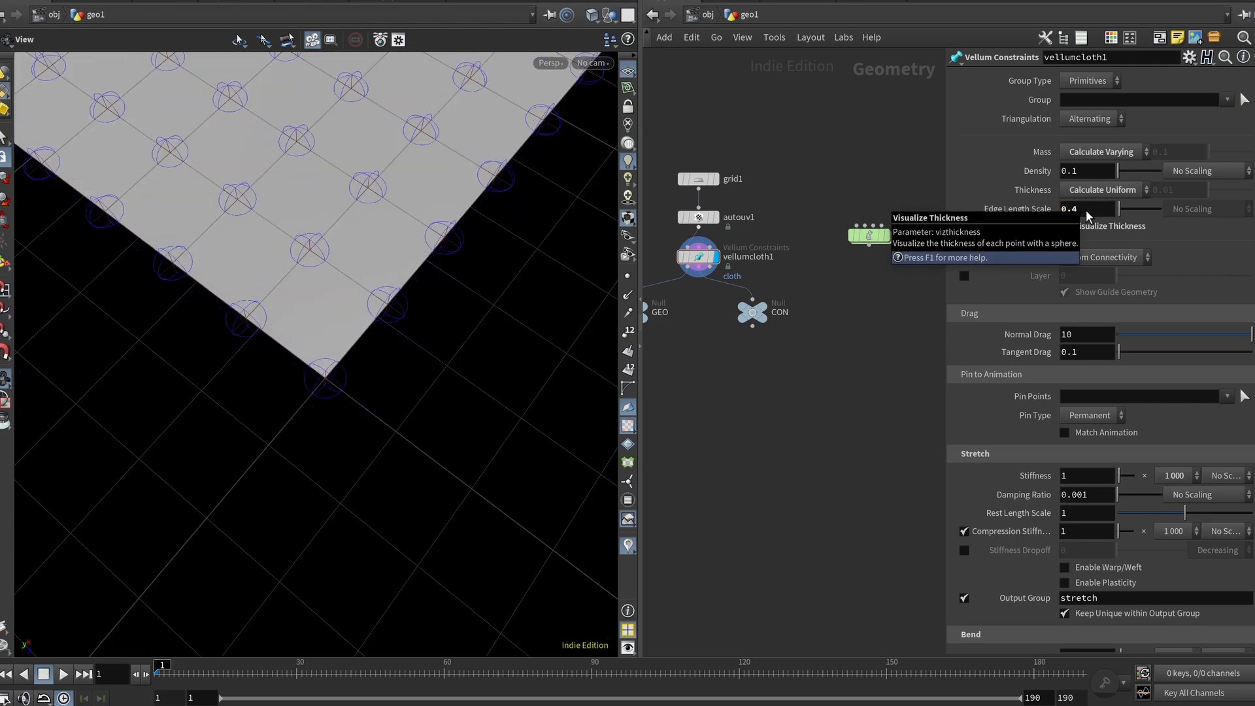
Step: Add a Vellum Solver node below the vellumcloth1 constraints node
scroll(735, 366, down, 2)
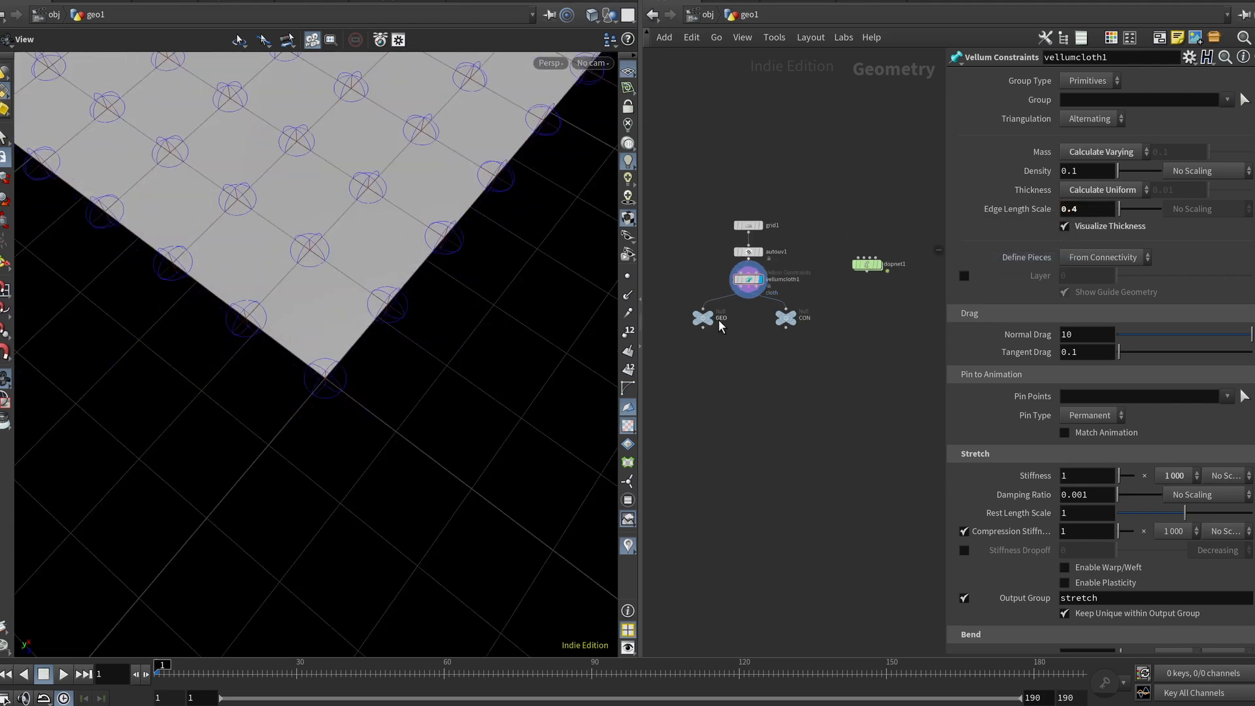
click(784, 319)
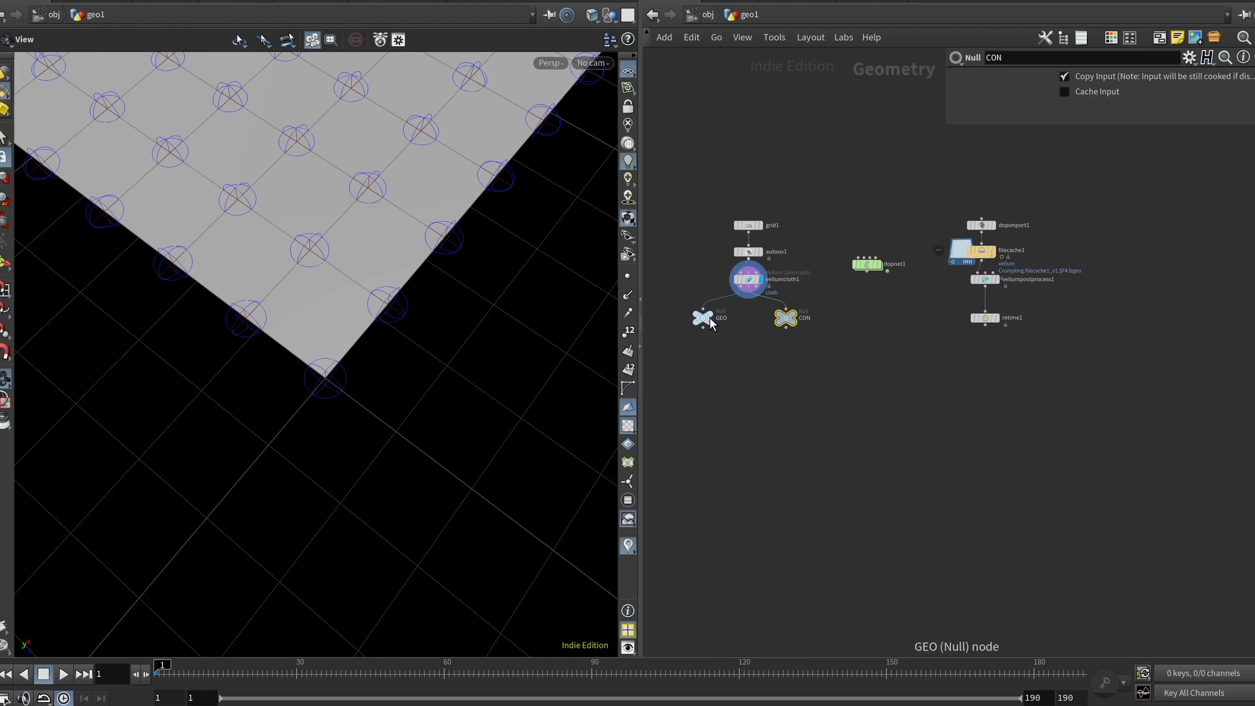
key(Tab)
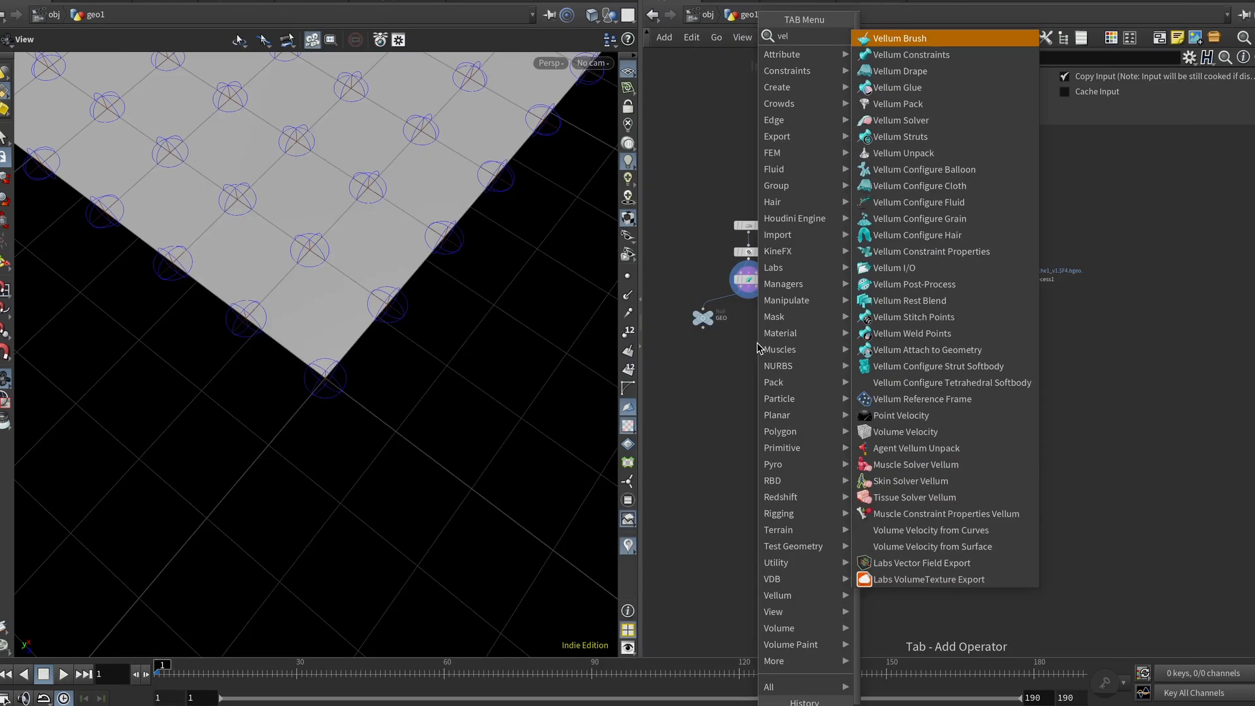
key(Escape)
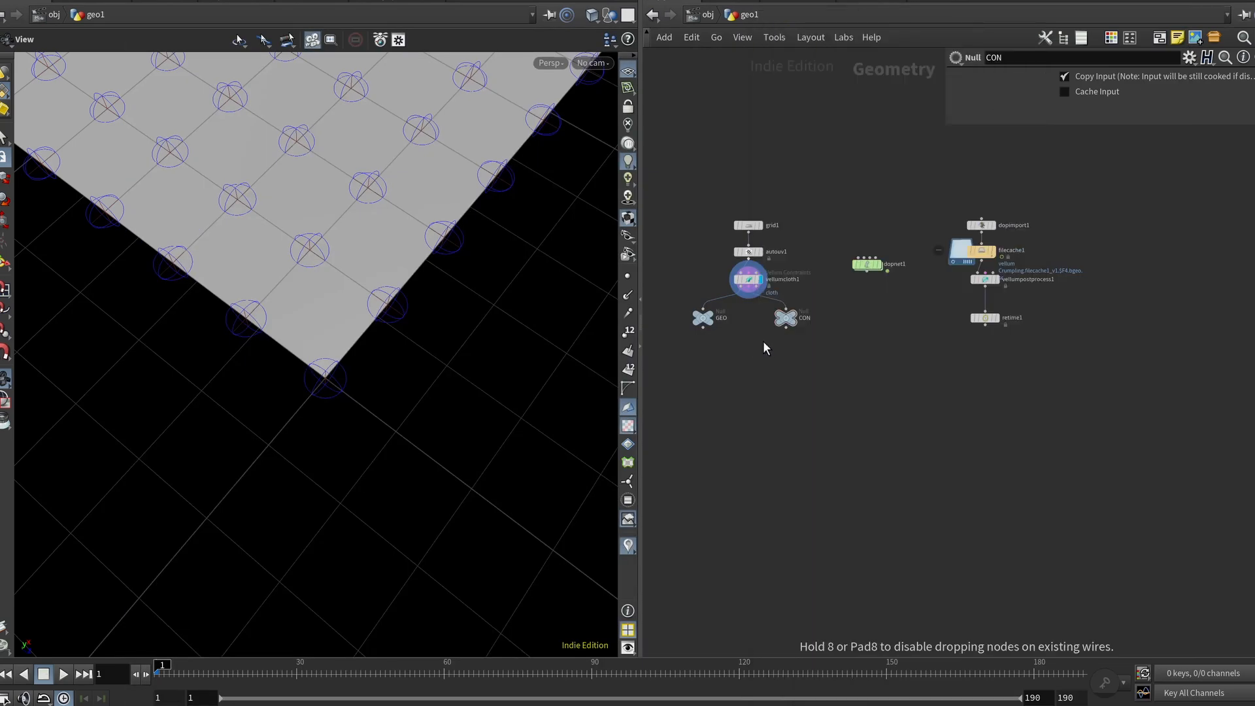
click(760, 340)
Step: Wire vellumcloth1's three outputs into the Vellum Solver's inputs
drag(744, 284, 749, 335)
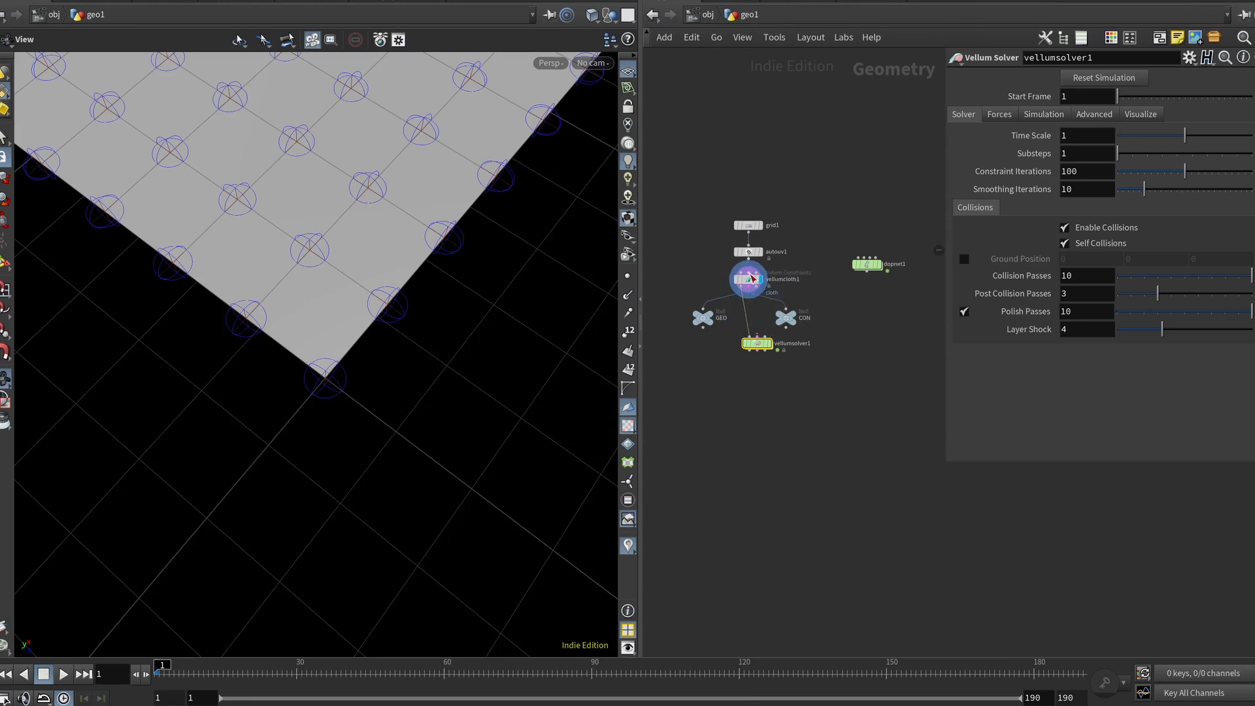
drag(748, 287, 756, 336)
middle_drag(748, 319, 820, 316)
scroll(821, 316, up, 5)
scroll(821, 317, down, 3)
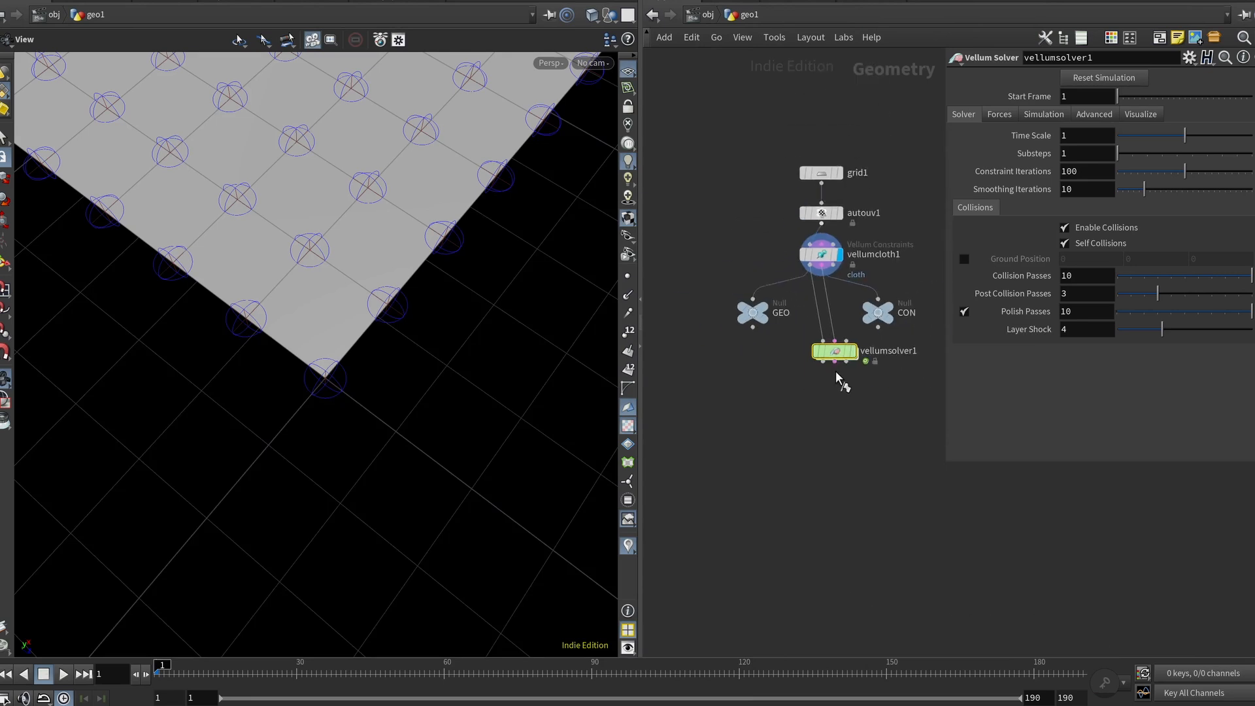
Step: Delete the Vellum Solver node below vellumcloth1 and dive into the dopnet1 network
drag(839, 354, 825, 353)
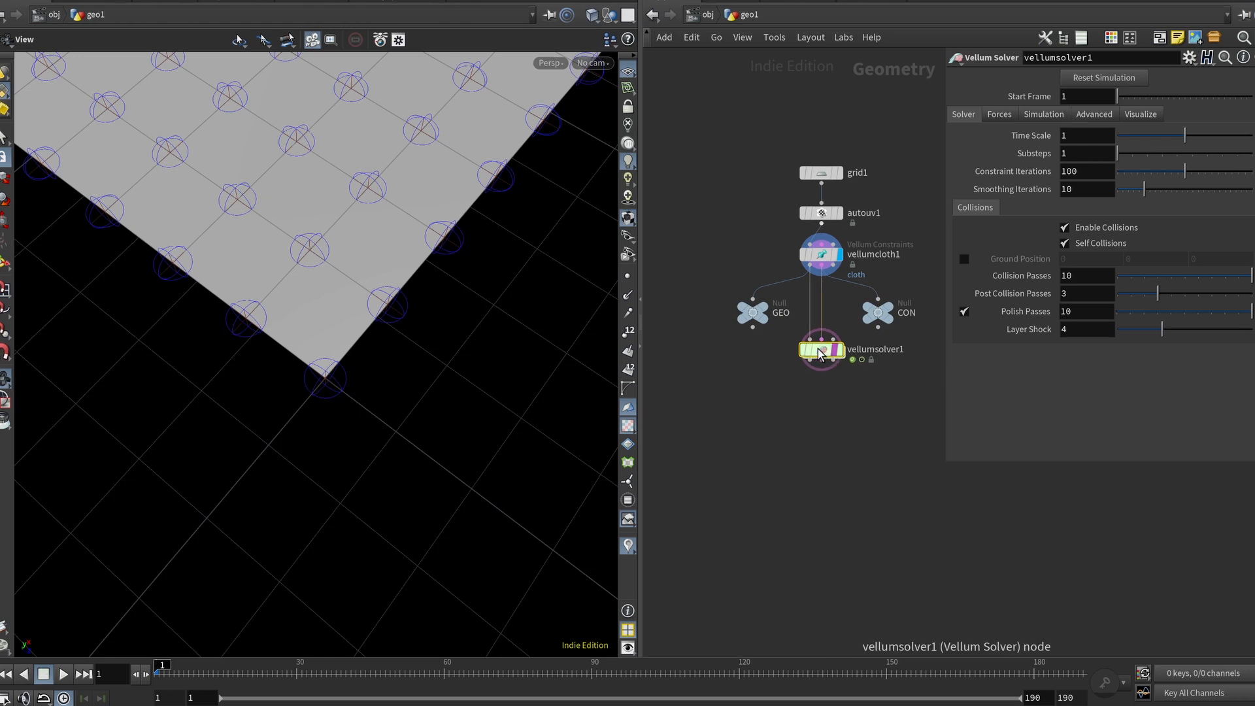
key(Delete)
middle_drag(813, 344, 725, 335)
scroll(829, 296, down, 3)
middle_drag(850, 276, 792, 277)
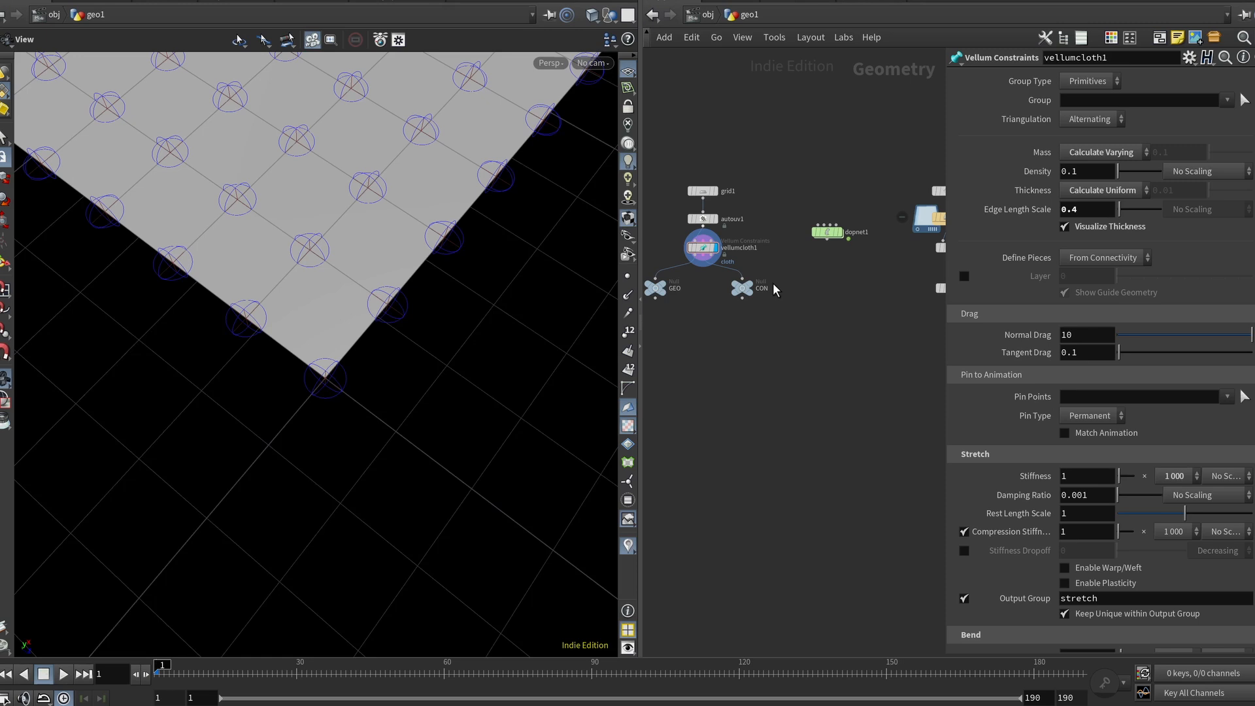
middle_drag(854, 303, 875, 295)
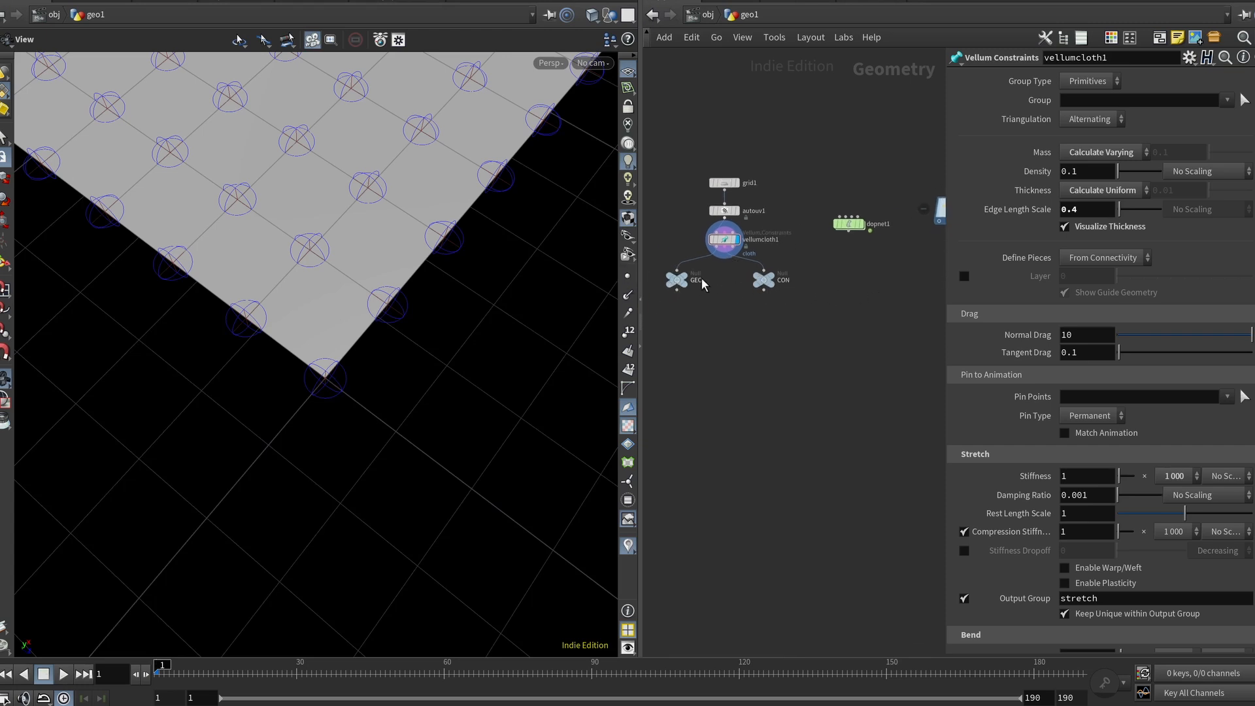
scroll(696, 285, up, 5)
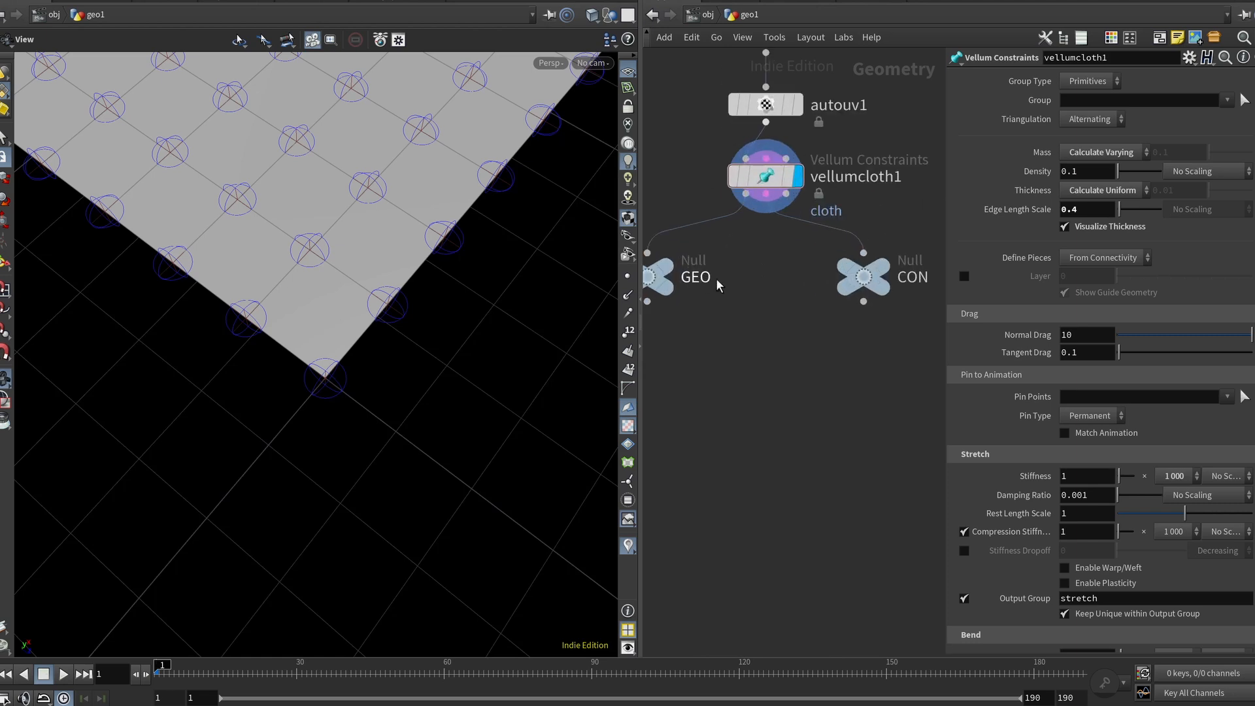
middle_drag(896, 318, 615, 412)
double_click(793, 236)
Step: Orbit the viewport to examine the textured grid inside the DOP network
middle_drag(792, 338, 722, 410)
scroll(830, 313, down, 2)
middle_drag(832, 314, 906, 301)
scroll(822, 326, up, 1)
mouse_move(308, 272)
mouse_down()
mouse_move(296, 254)
mouse_move(318, 260)
mouse_up()
scroll(318, 260, down, 2)
right_drag(319, 260, 366, 352)
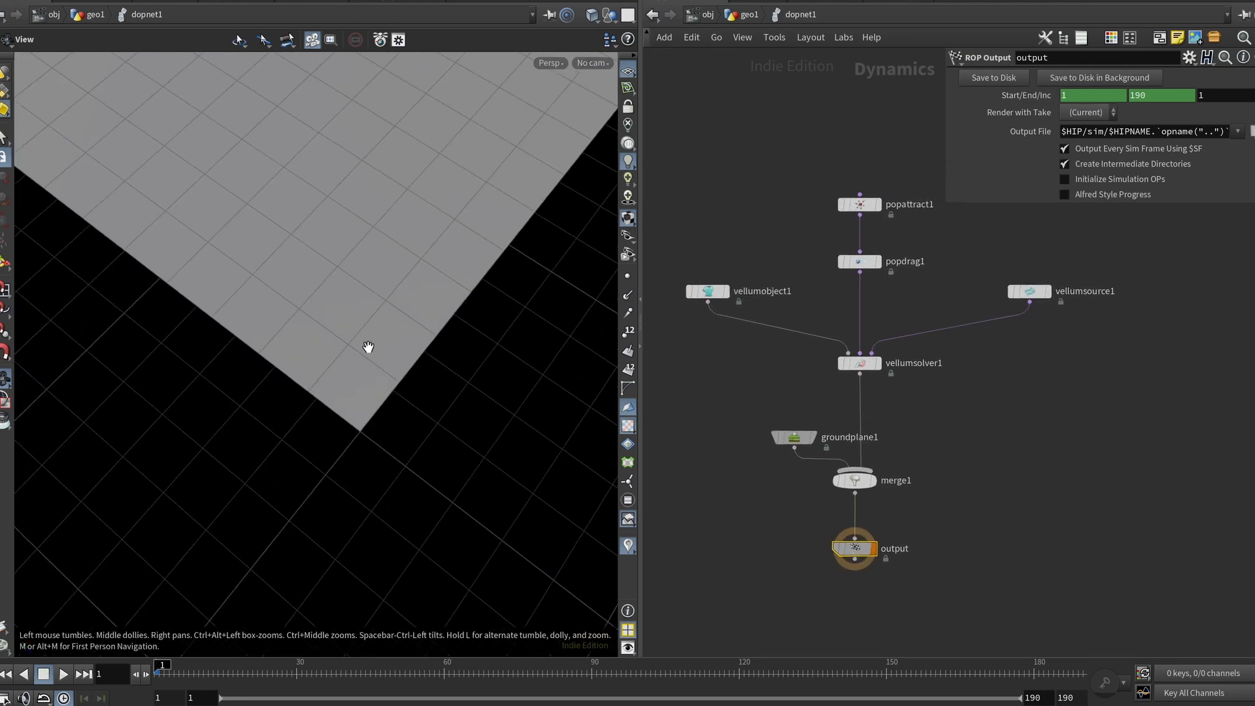
drag(367, 353, 362, 289)
scroll(361, 288, down, 5)
right_drag(361, 288, 392, 327)
drag(392, 327, 386, 313)
scroll(386, 314, down, 4)
right_drag(336, 308, 341, 398)
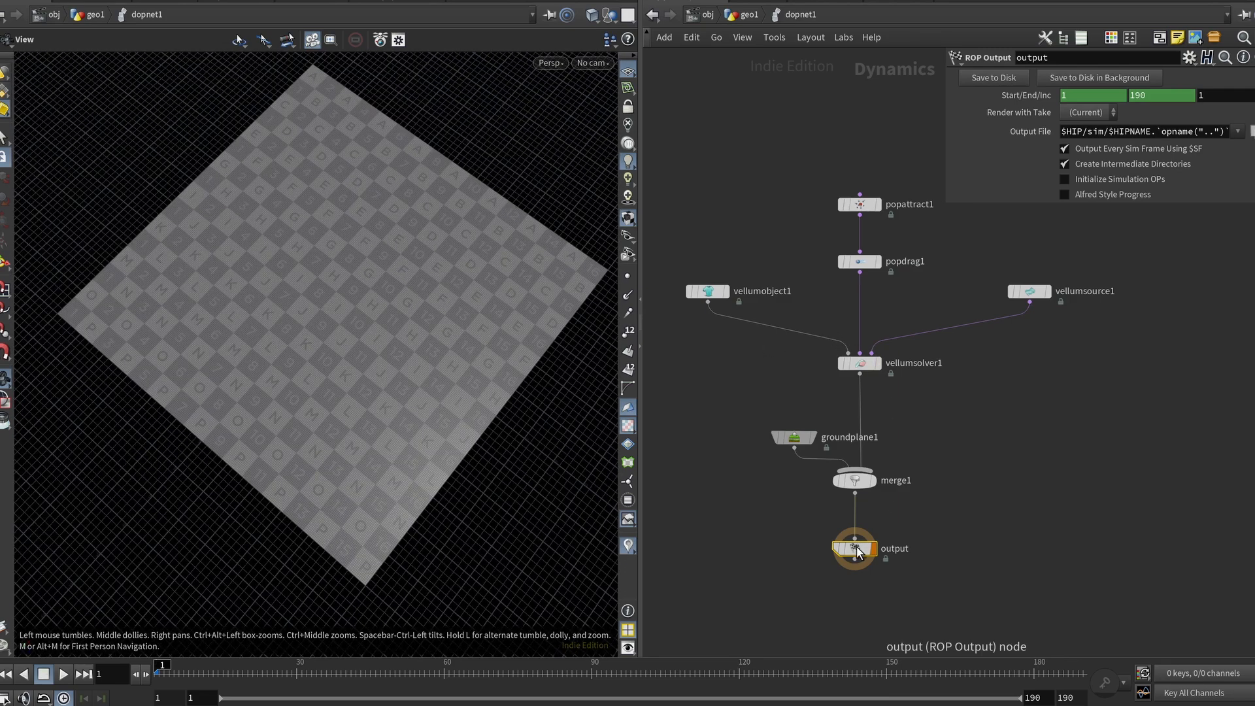
Step: Inspect the parameters of vellumsolver1, vellumobject1 and vellumsource1, including the GEO and CON SOP paths
click(859, 363)
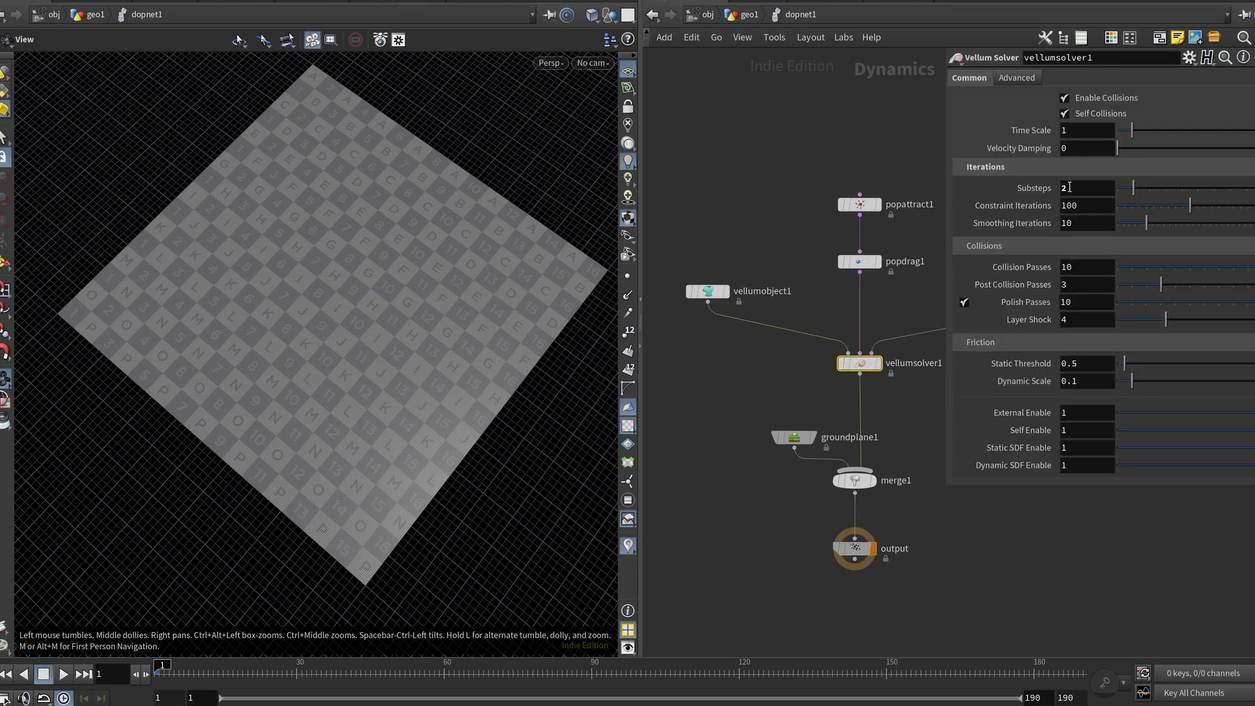
click(708, 291)
middle_drag(915, 400, 773, 418)
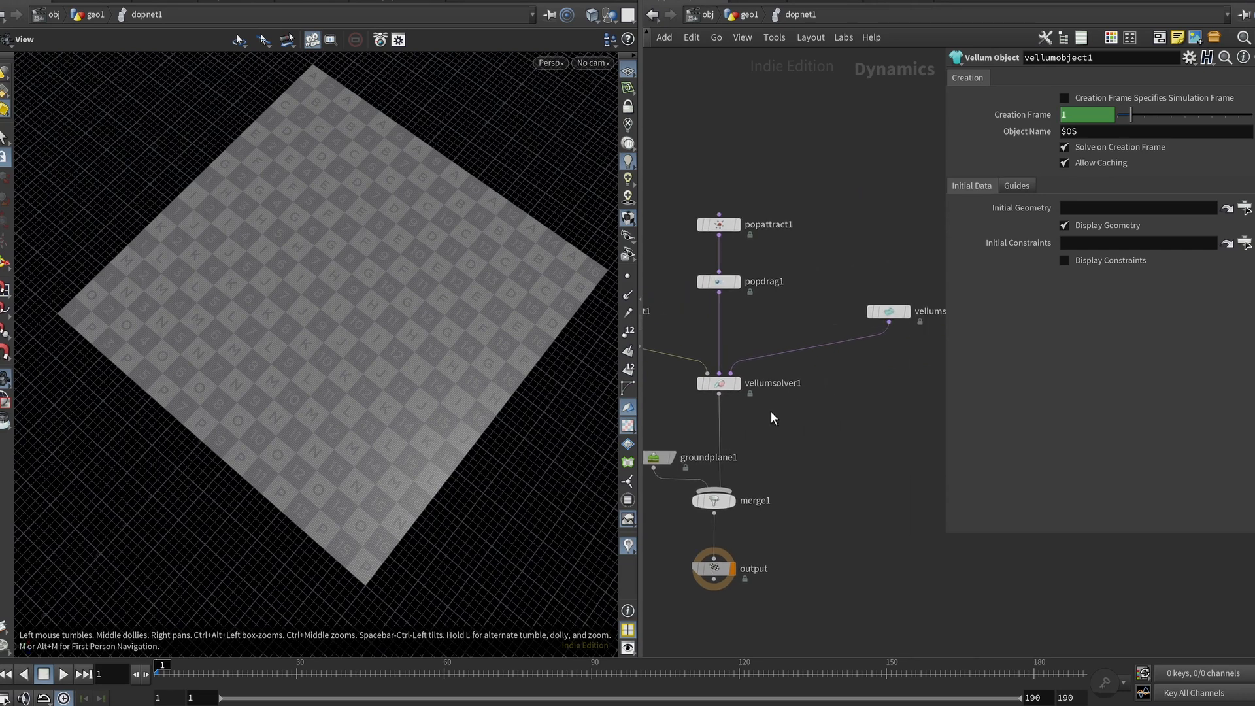
click(888, 312)
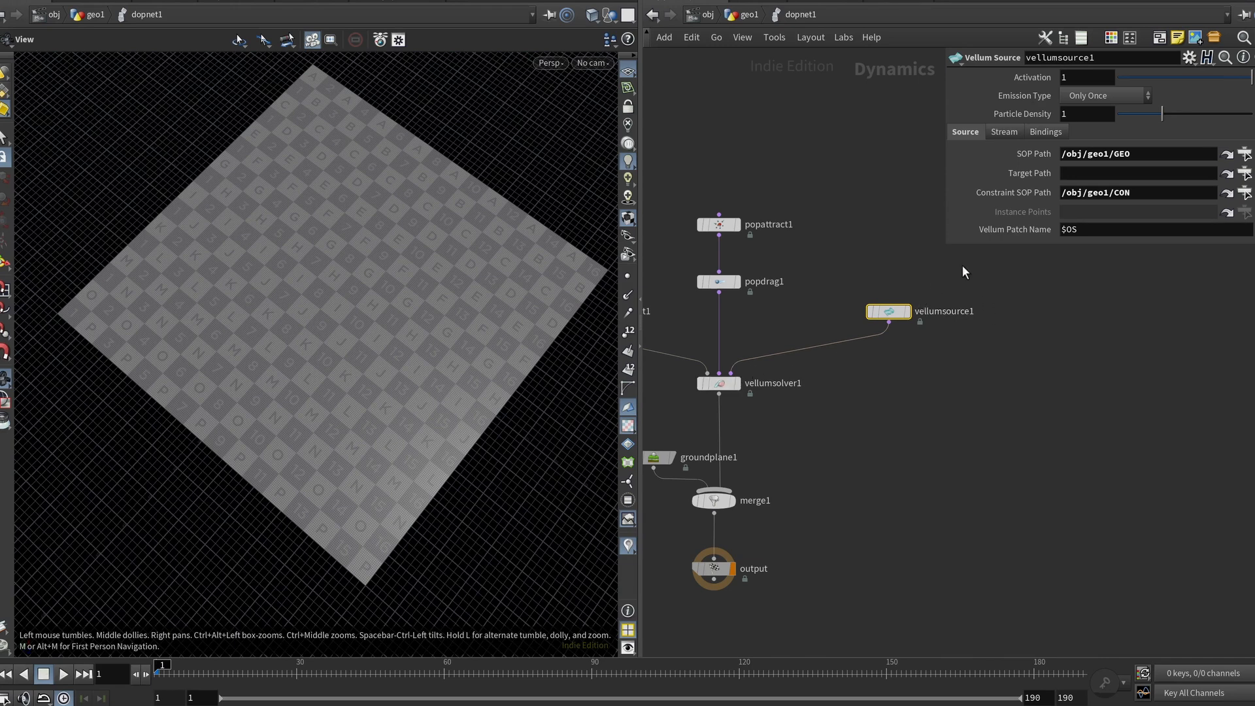
click(1131, 152)
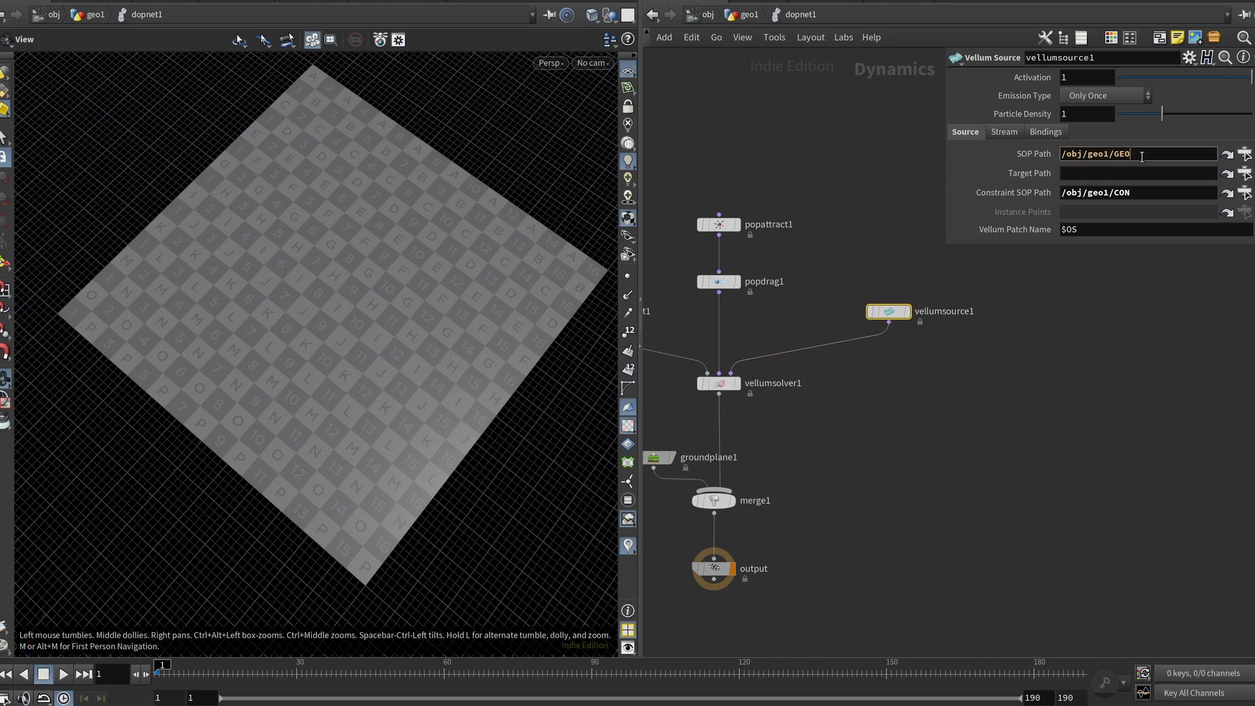
click(1130, 192)
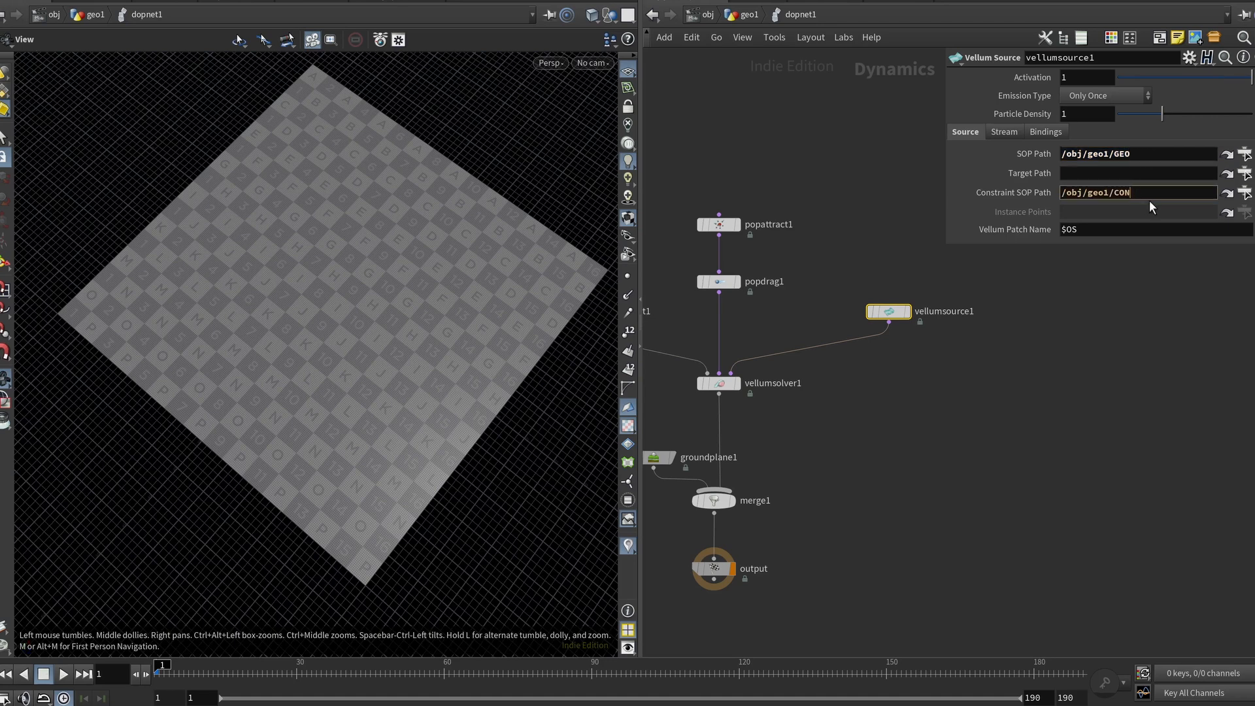
middle_drag(1052, 390, 1143, 363)
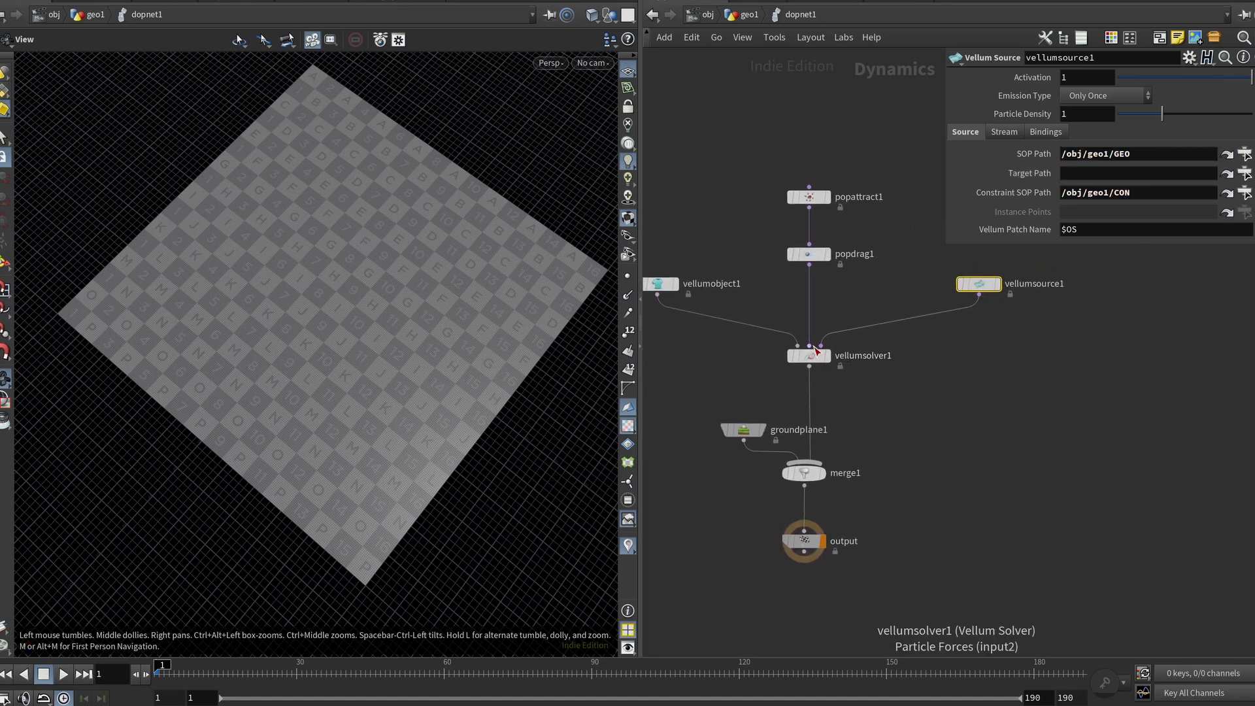
Step: Inspect popdrag1's Air Resistance and popattract1's Goal and Force parameters
click(811, 256)
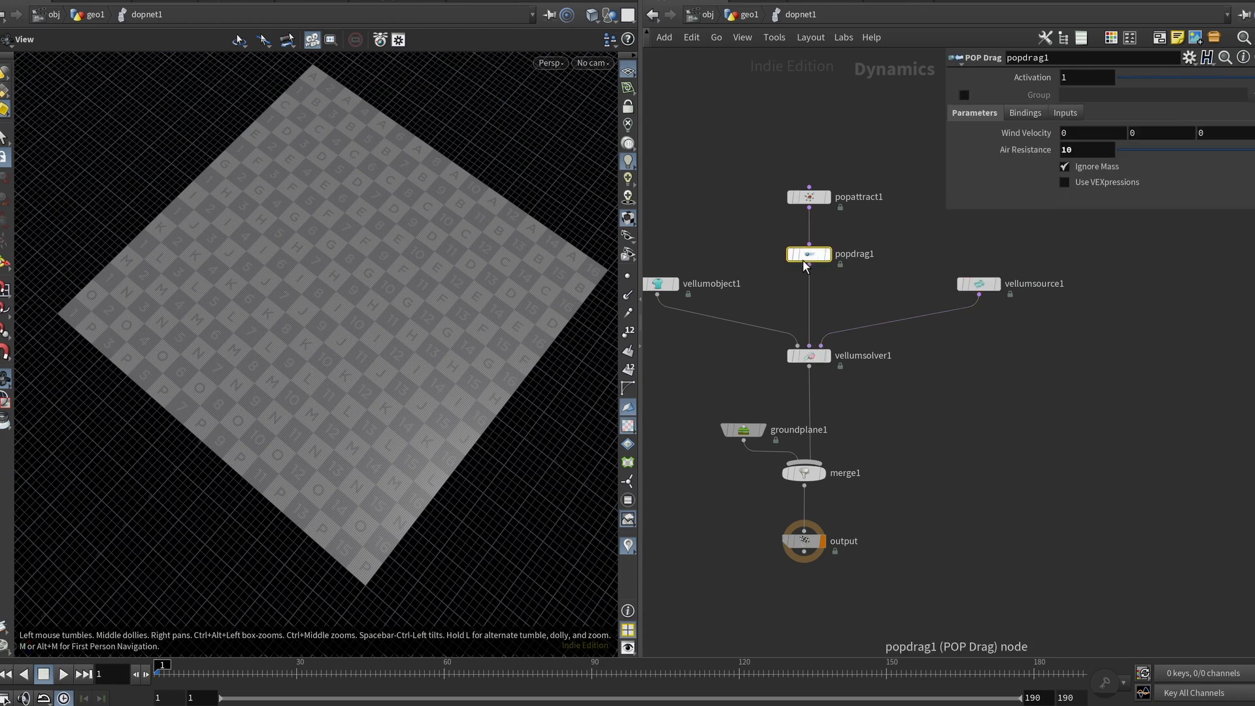
click(1108, 148)
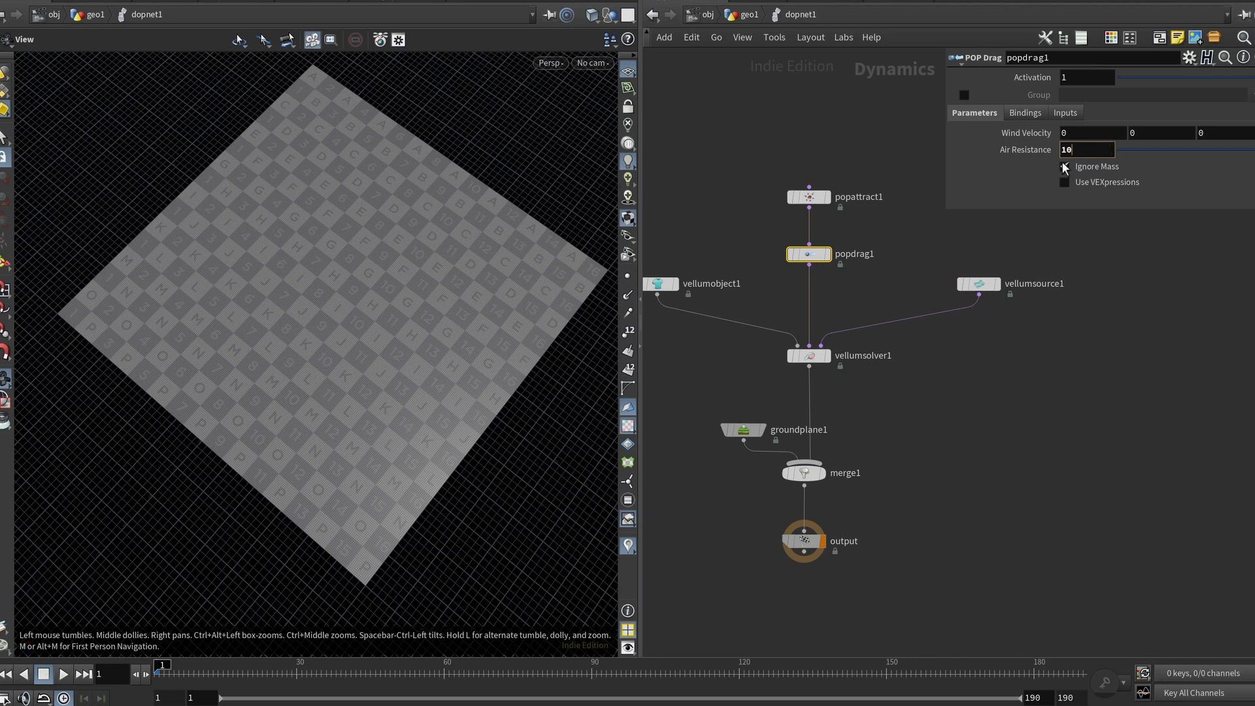
click(803, 198)
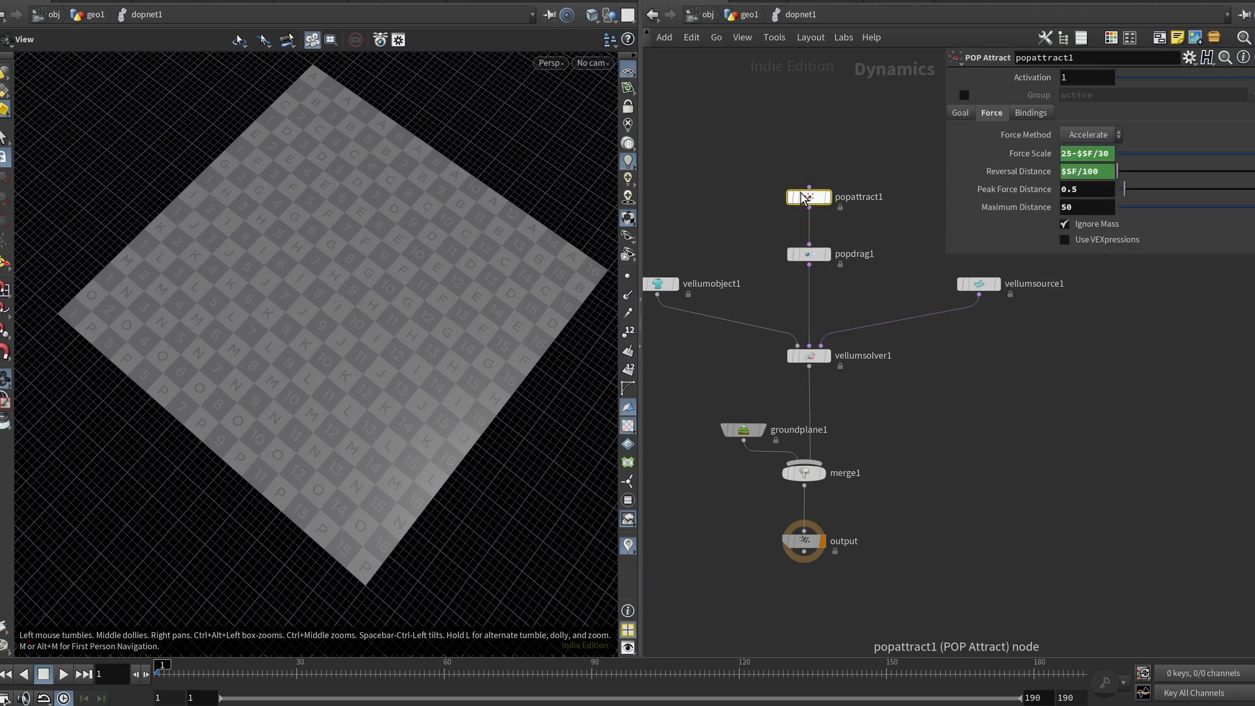
drag(945, 258, 887, 364)
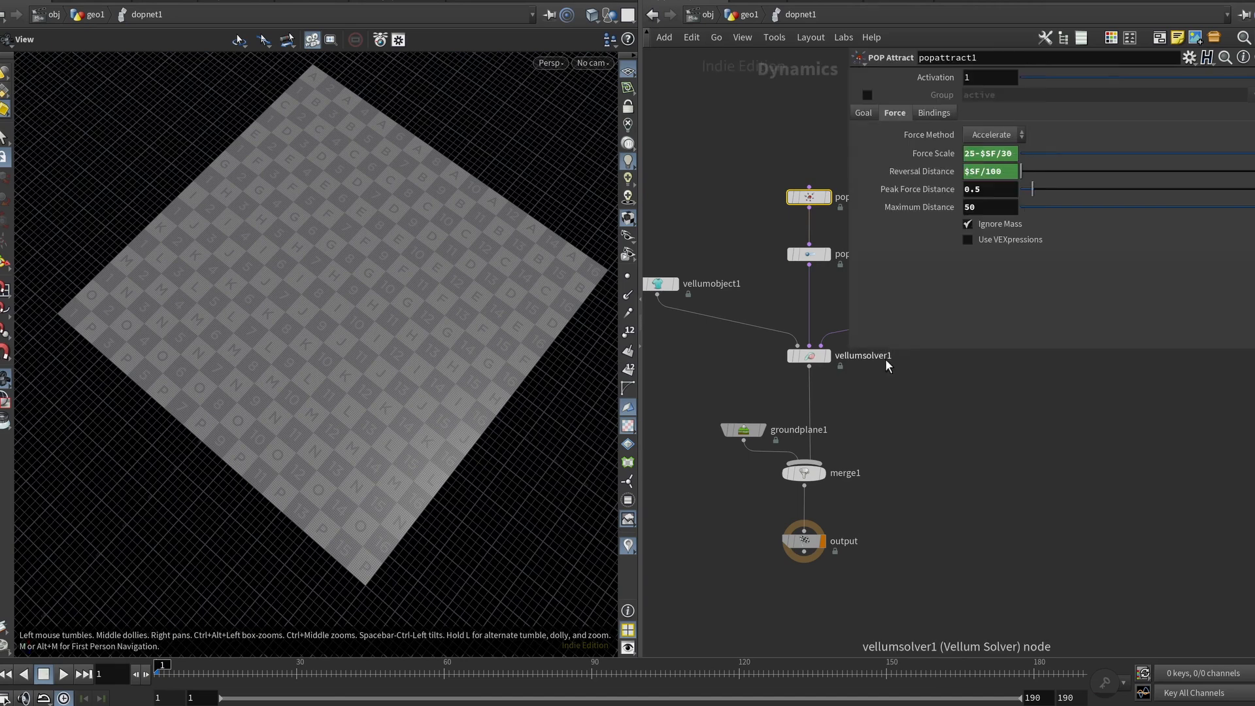
middle_drag(941, 398, 830, 435)
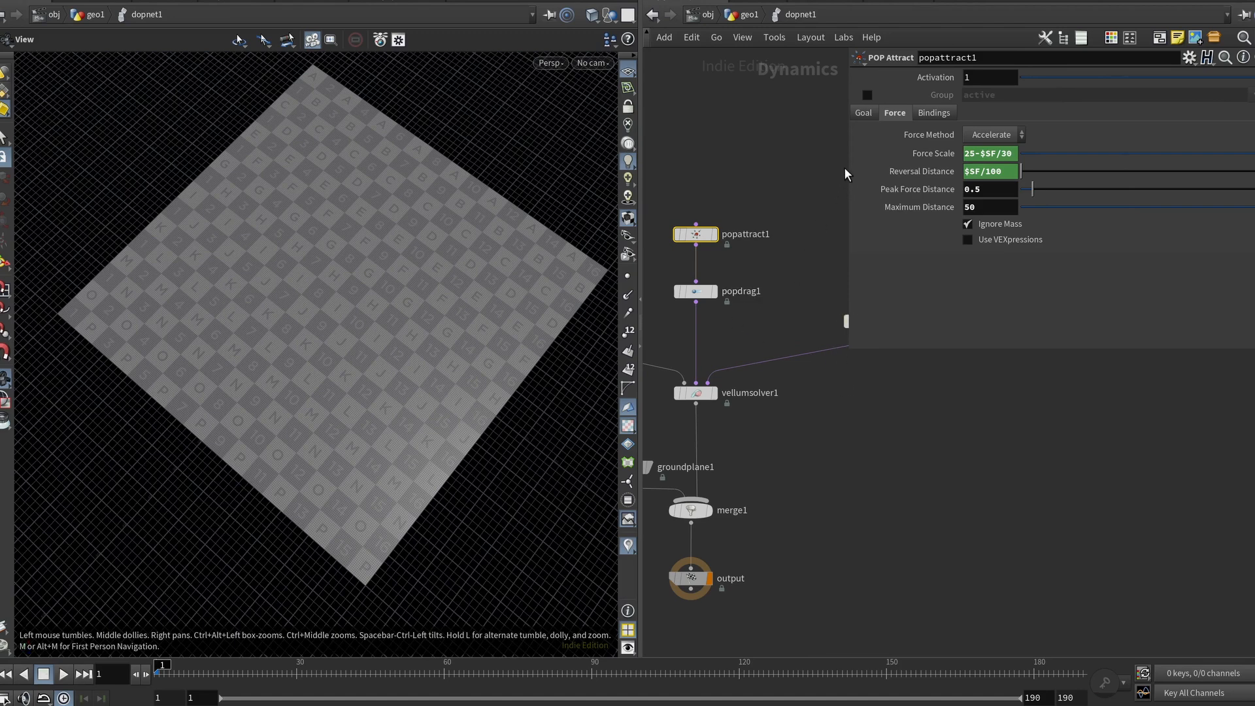
click(863, 115)
click(1088, 154)
click(1032, 153)
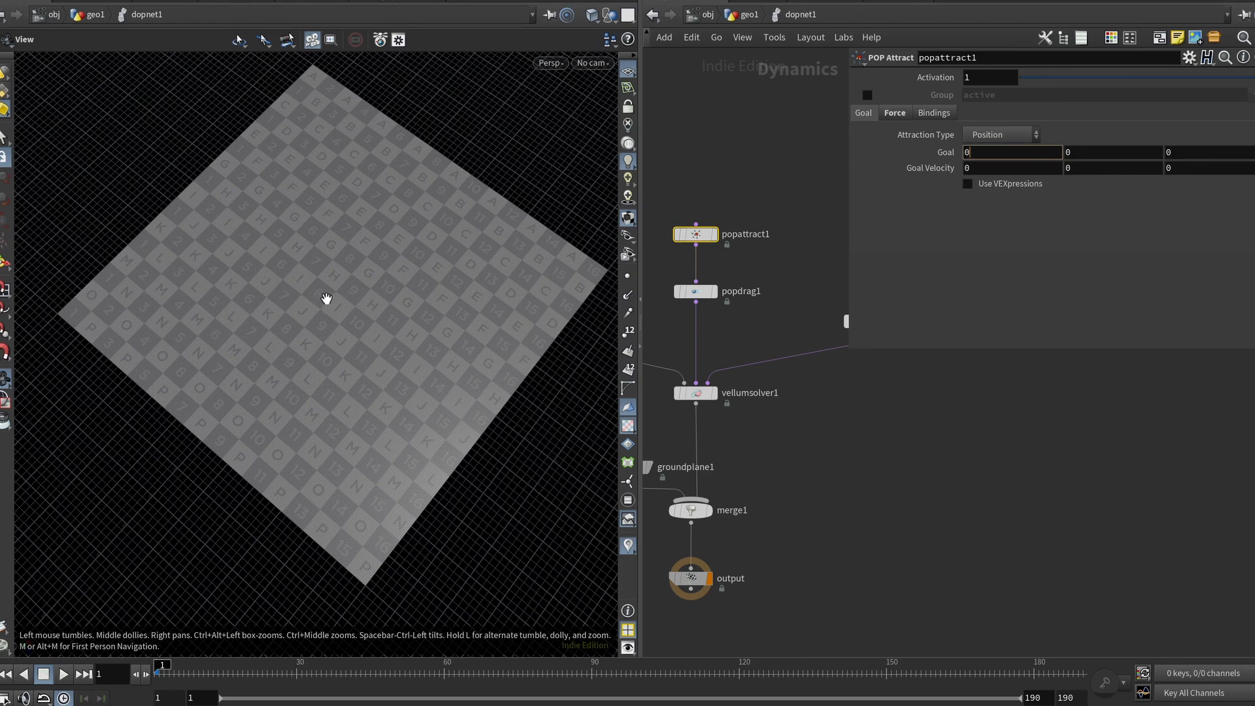
click(894, 114)
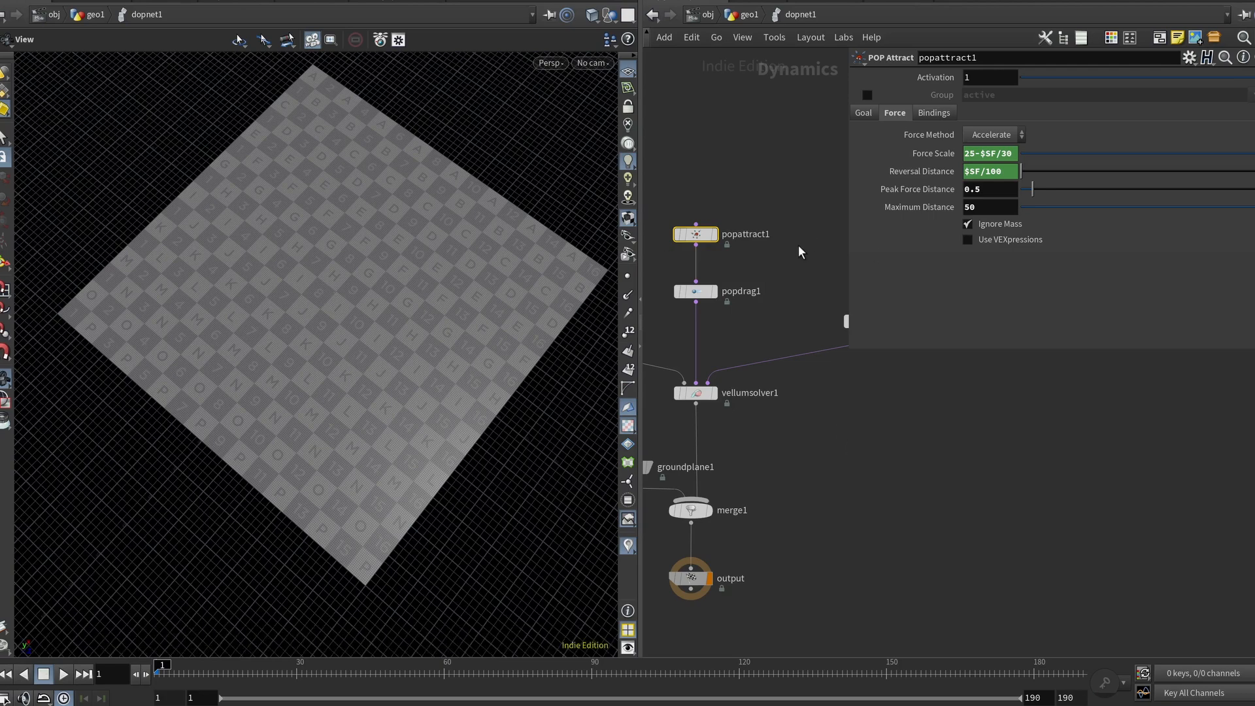
Step: Add a second POP Attract node above popattract1 and open its Force settings
key(Tab)
text(popat)
key(Return)
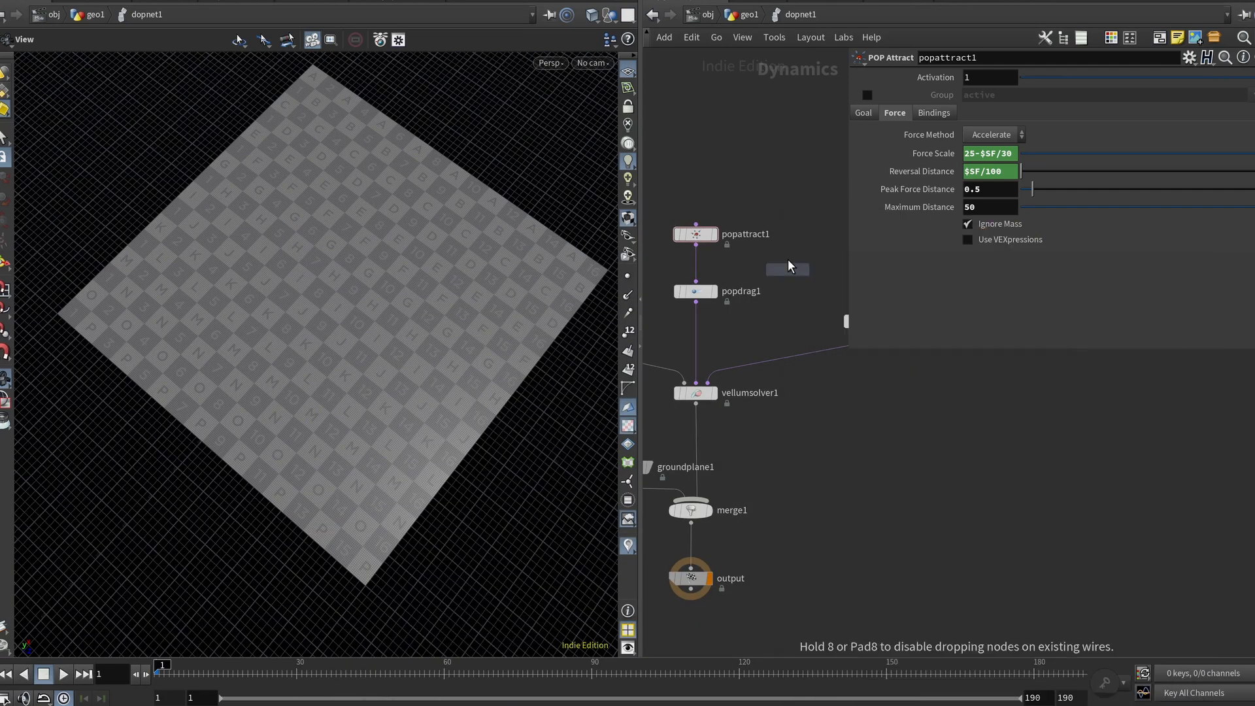
click(735, 195)
drag(735, 198, 738, 182)
click(898, 119)
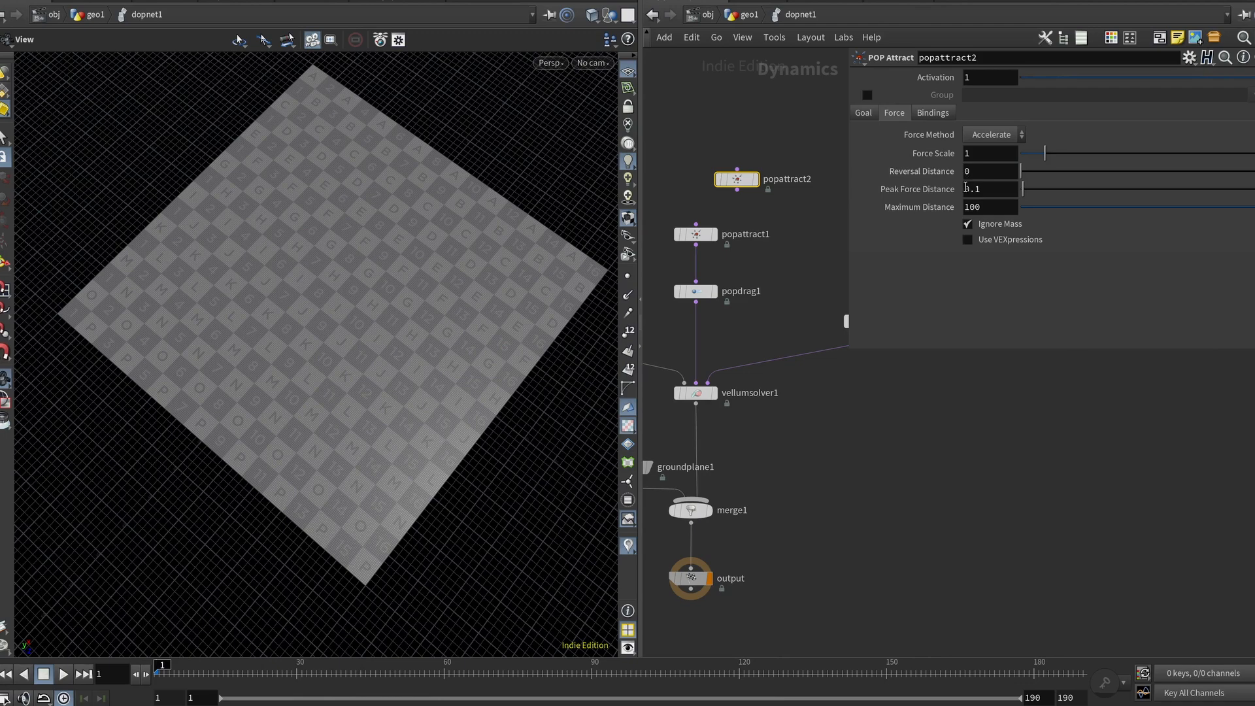
Step: Orbit and zoom the viewport to examine the grid
middle_drag(218, 351, 224, 375)
right_drag(224, 375, 313, 333)
middle_drag(316, 320, 343, 380)
middle_drag(139, 363, 171, 420)
middle_drag(85, 498, 65, 493)
right_drag(65, 493, 142, 443)
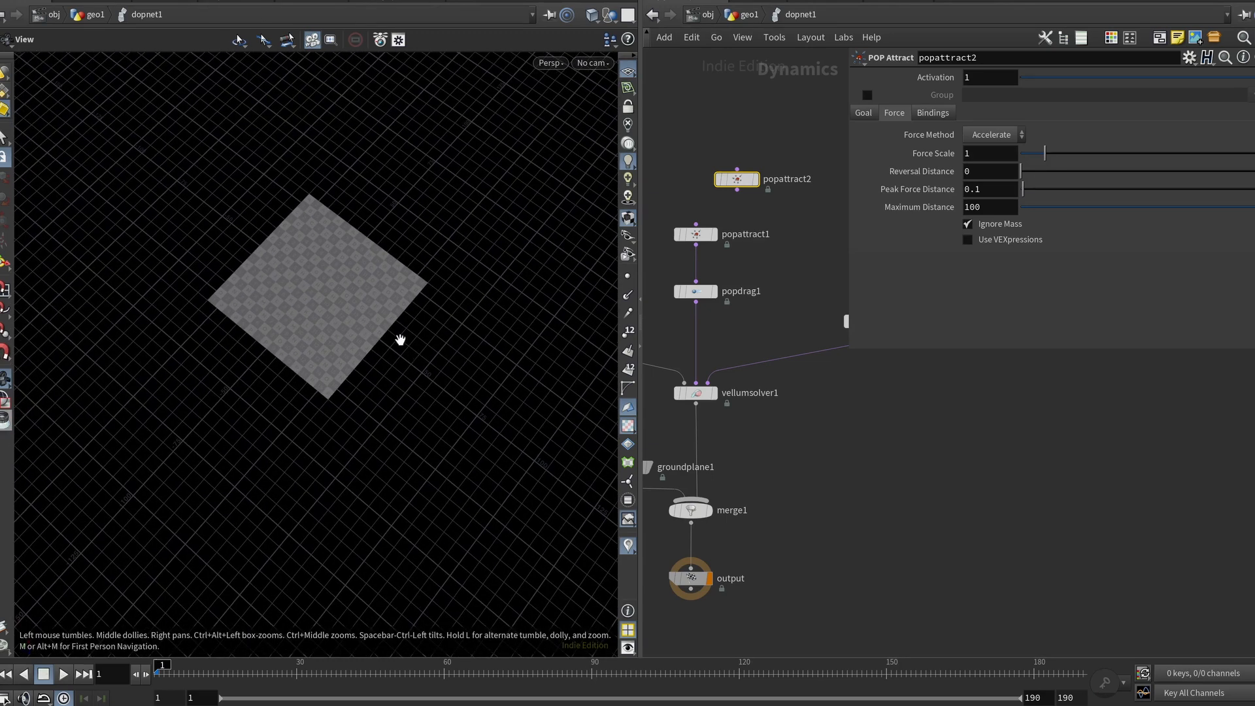
scroll(325, 288, up, 4)
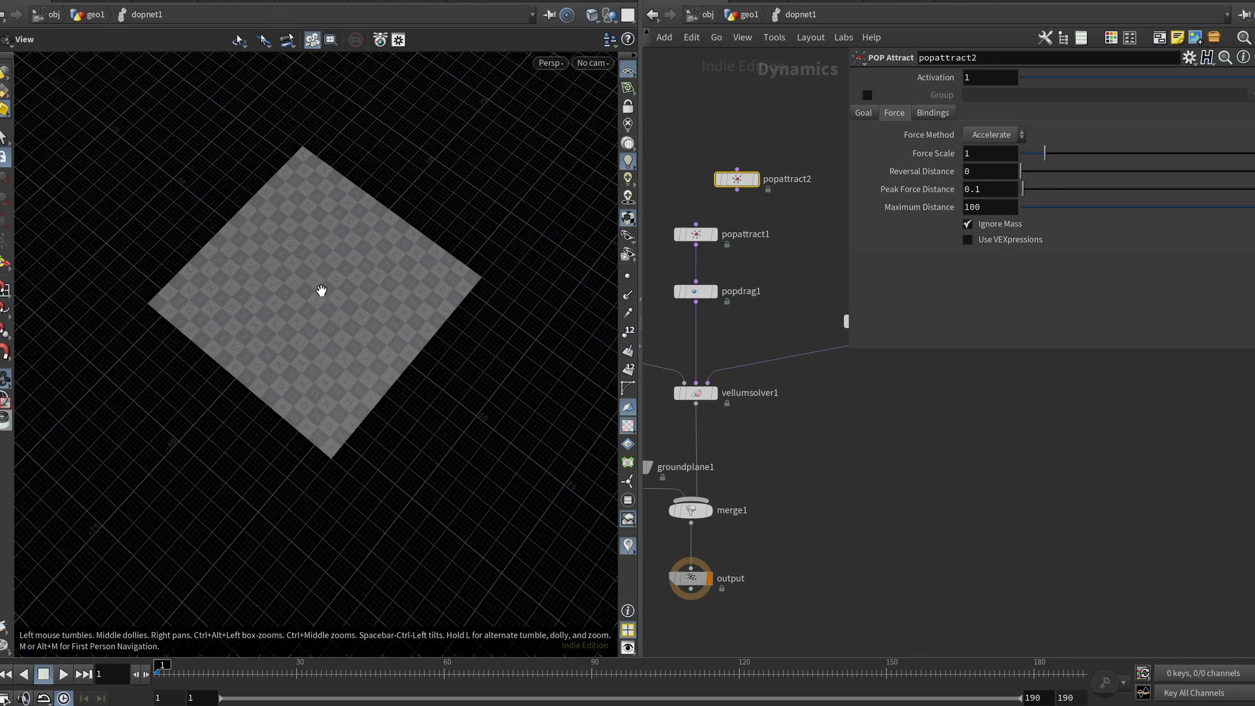
scroll(321, 291, up, 5)
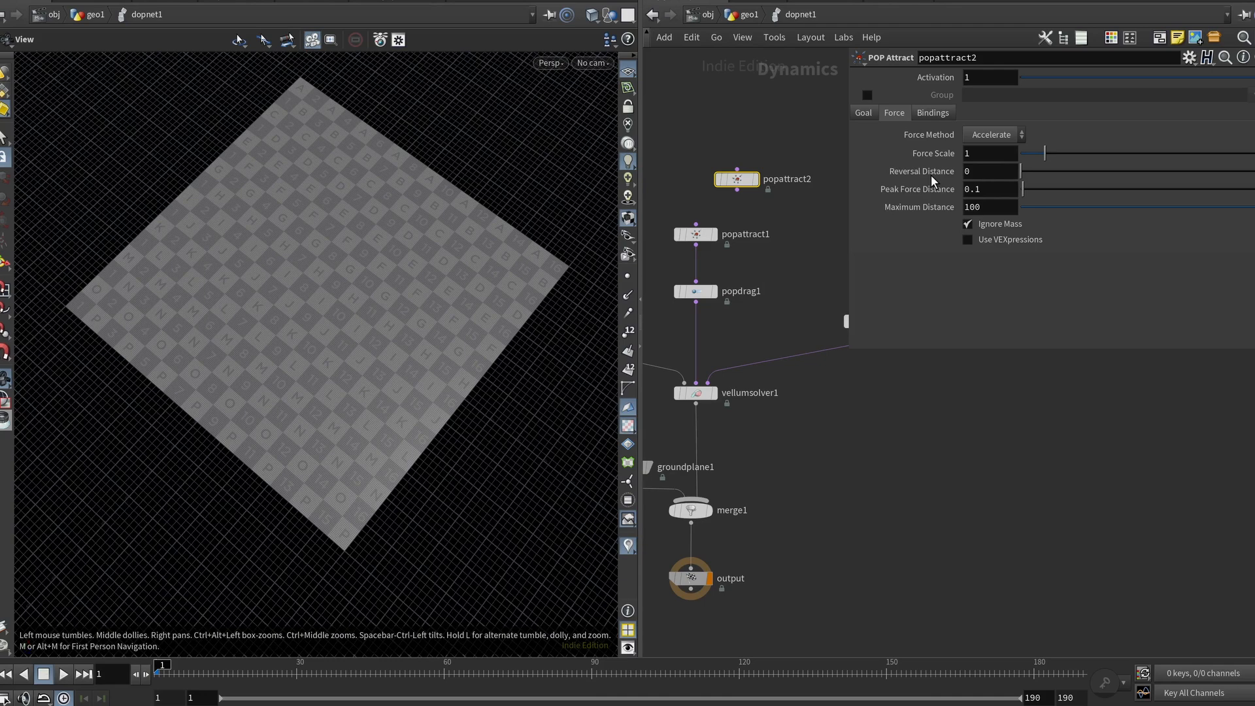
Step: Set popattract2's Reversal Distance to 0.5 and enter 1 for its Peak Force Distance
click(987, 175)
scroll(987, 174, up, 4)
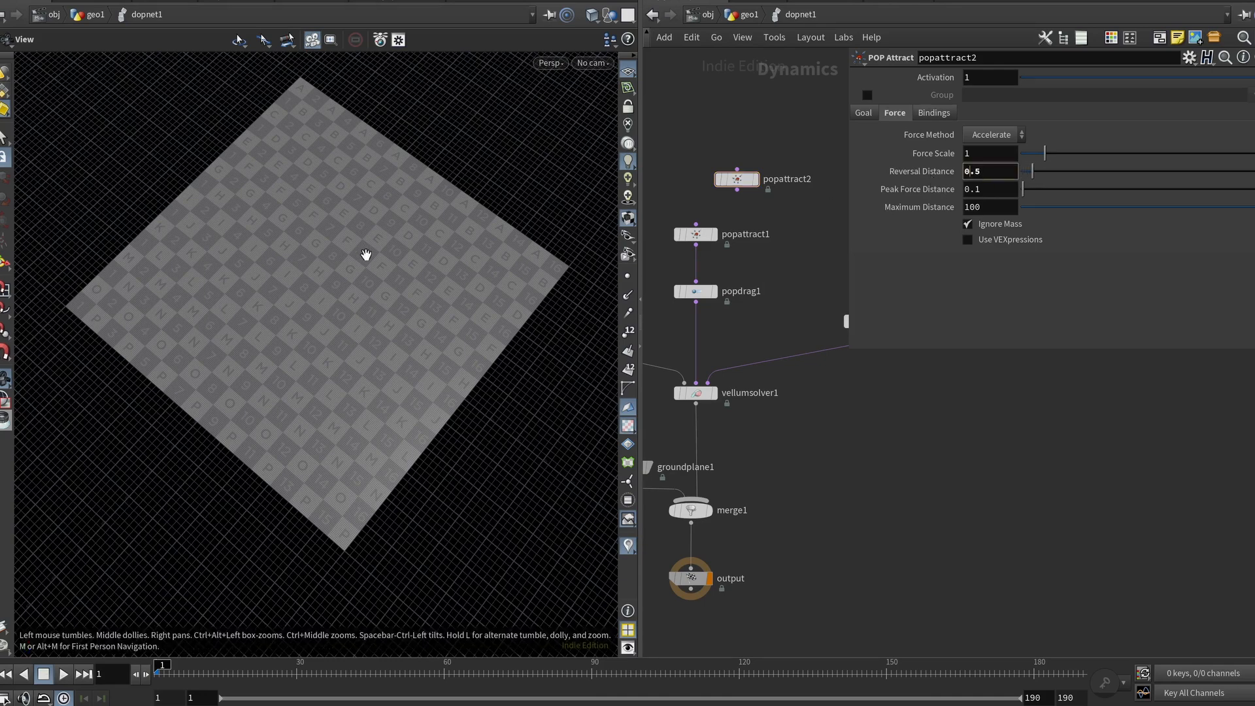
scroll(305, 294, up, 3)
scroll(305, 294, up, 6)
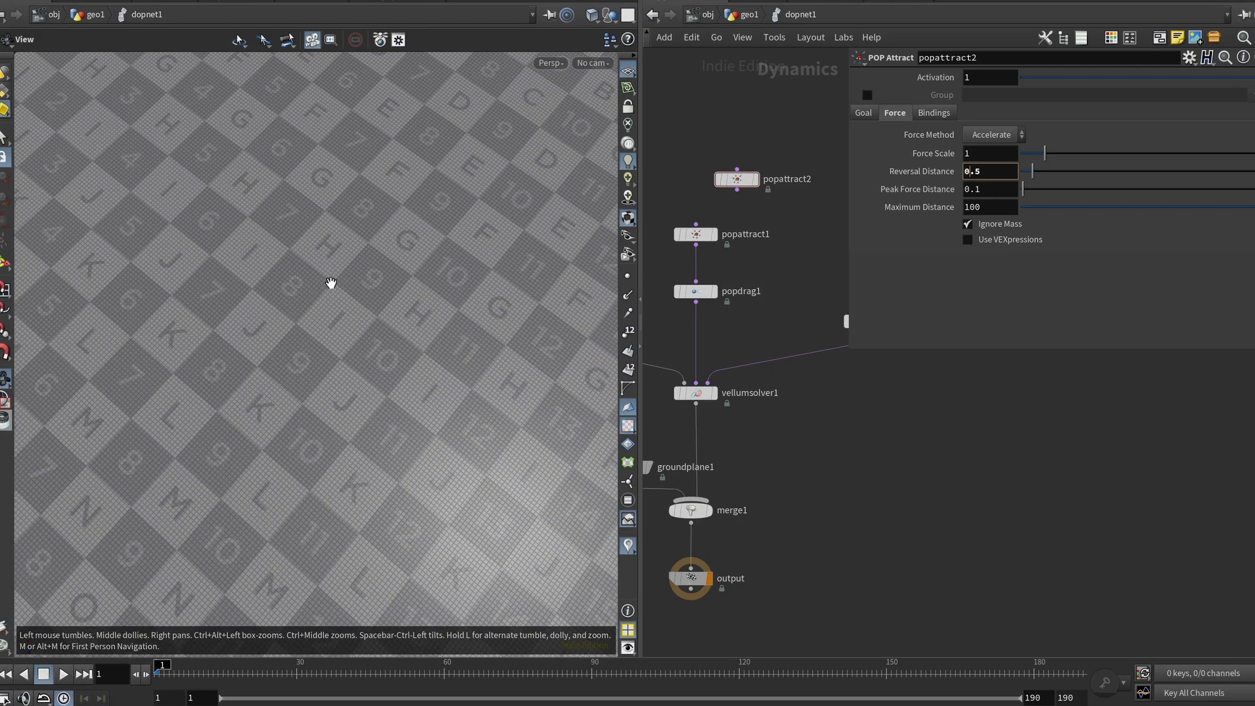
scroll(331, 280, up, 2)
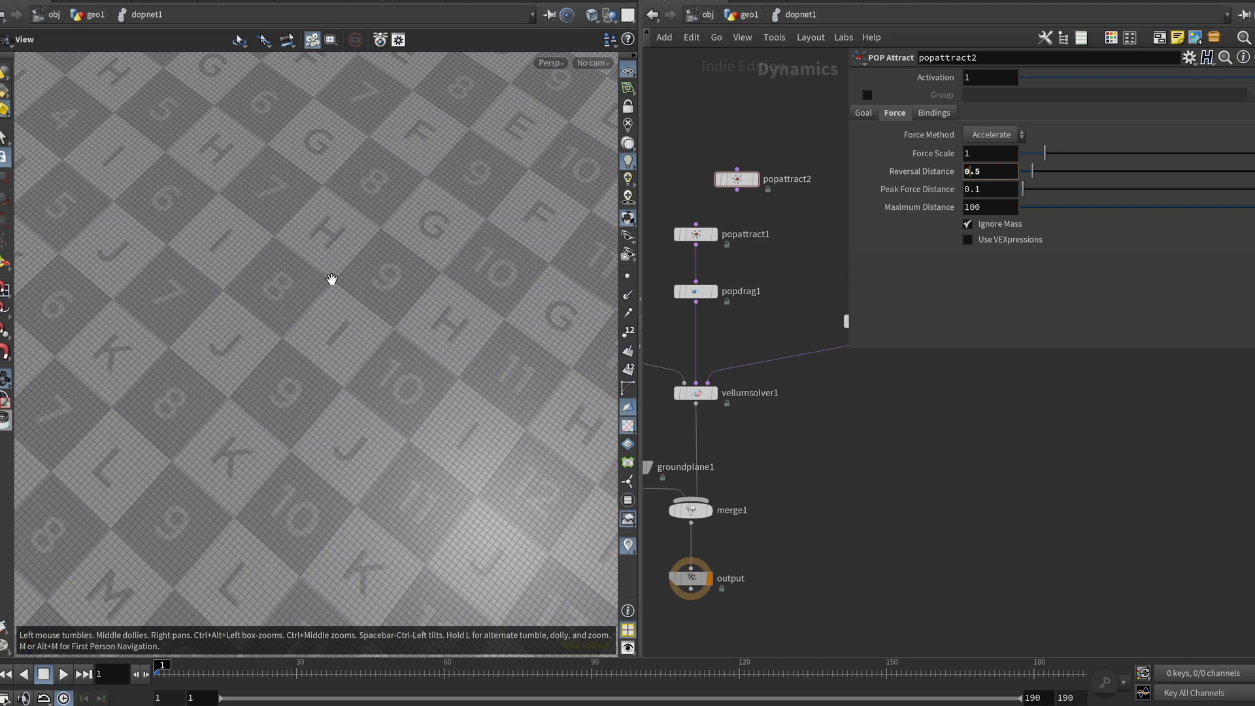
scroll(332, 279, down, 3)
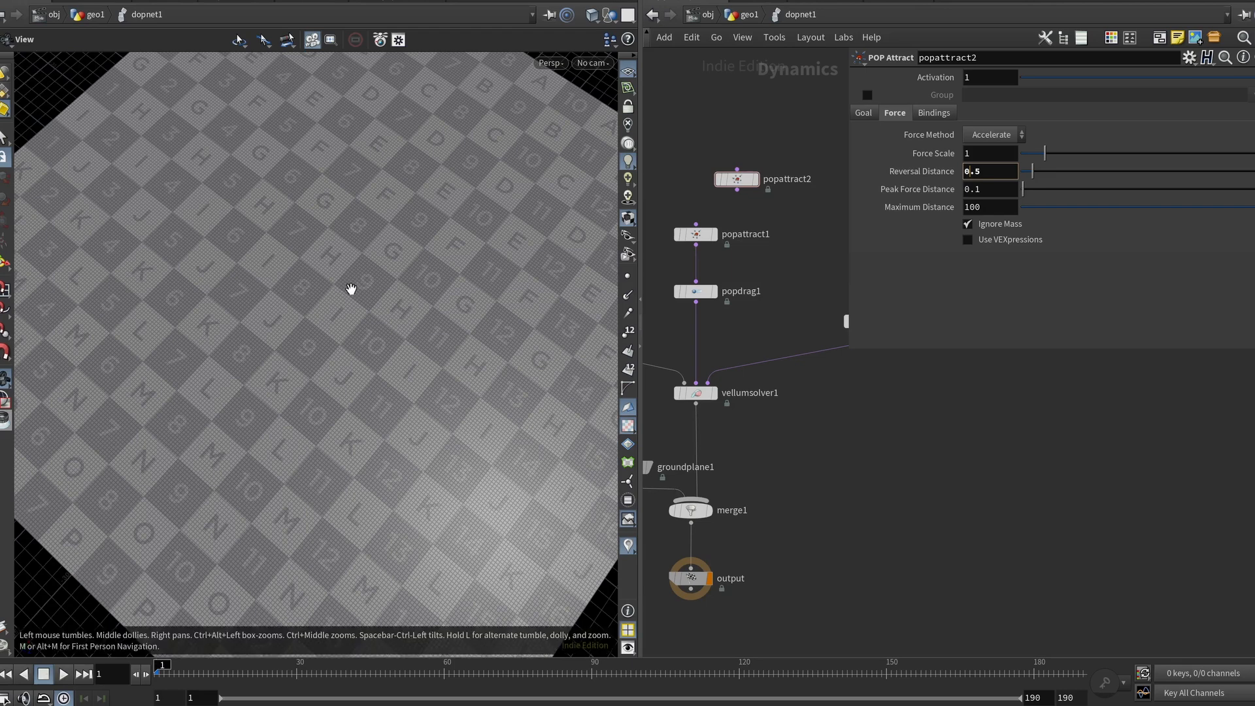
click(1008, 187)
text(1)
Step: Select popattract1 and toggle its Force Scale expression to view the evaluated value
click(699, 237)
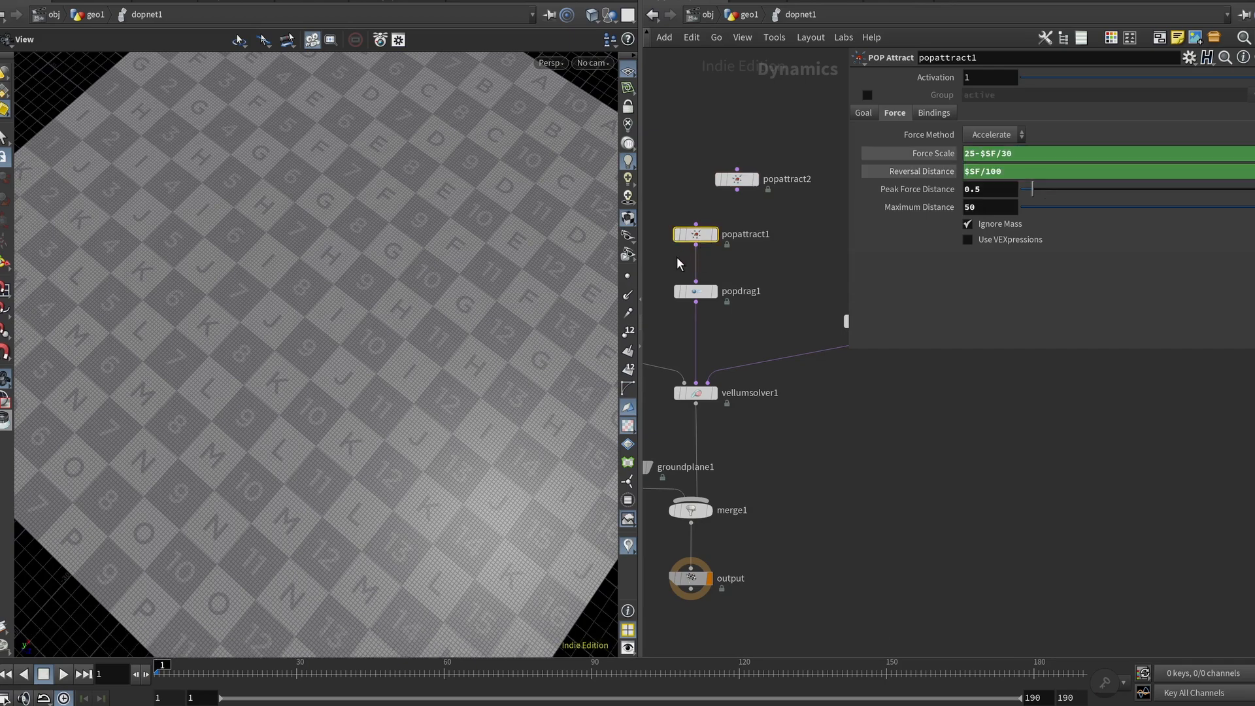
drag(365, 258, 366, 274)
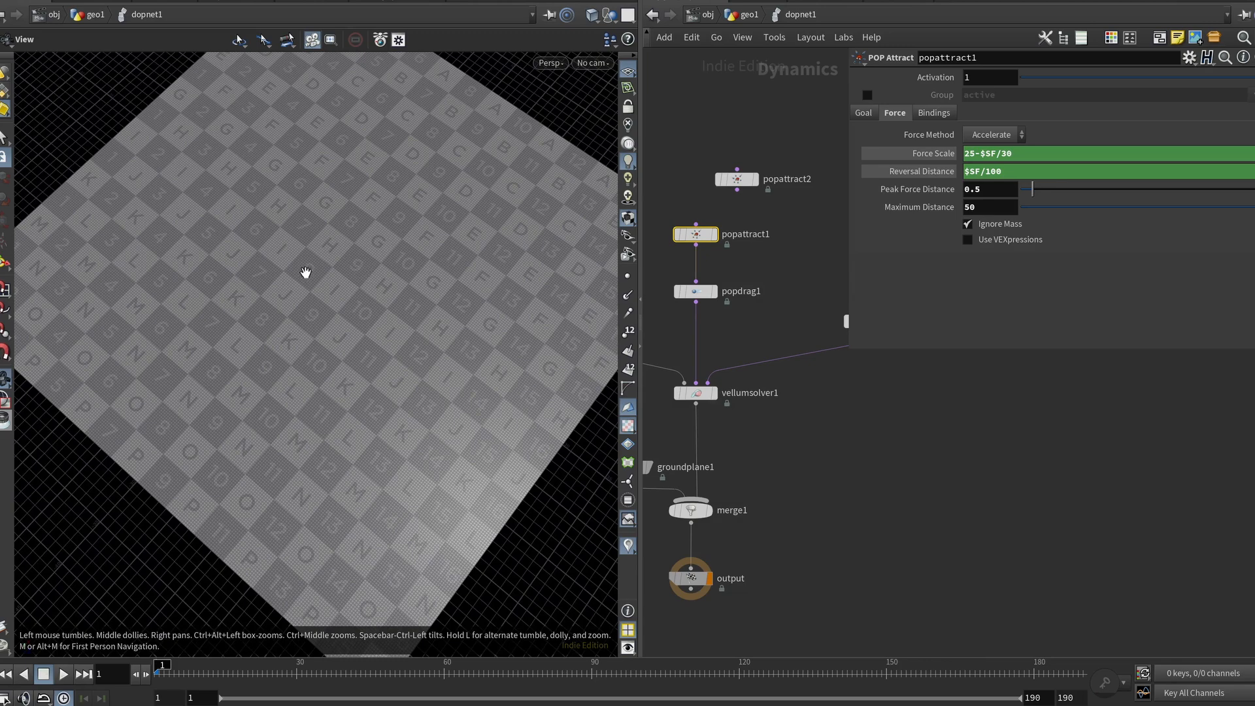
click(948, 153)
click(949, 155)
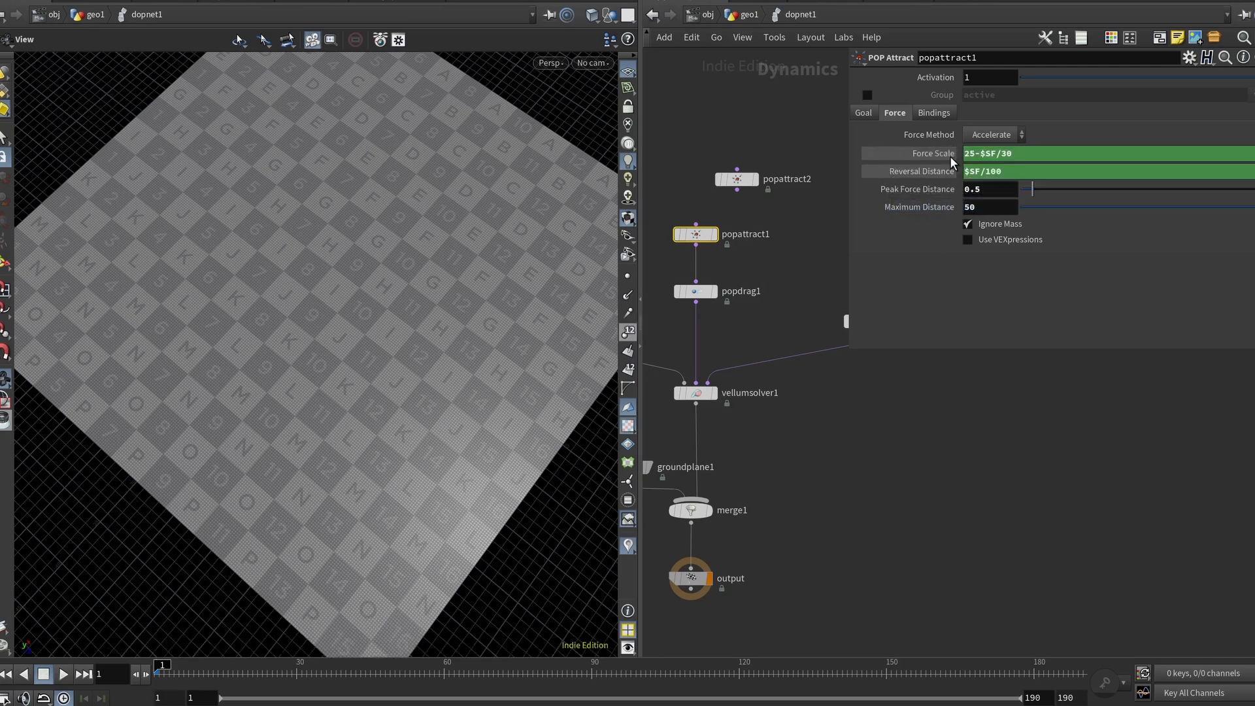
click(974, 154)
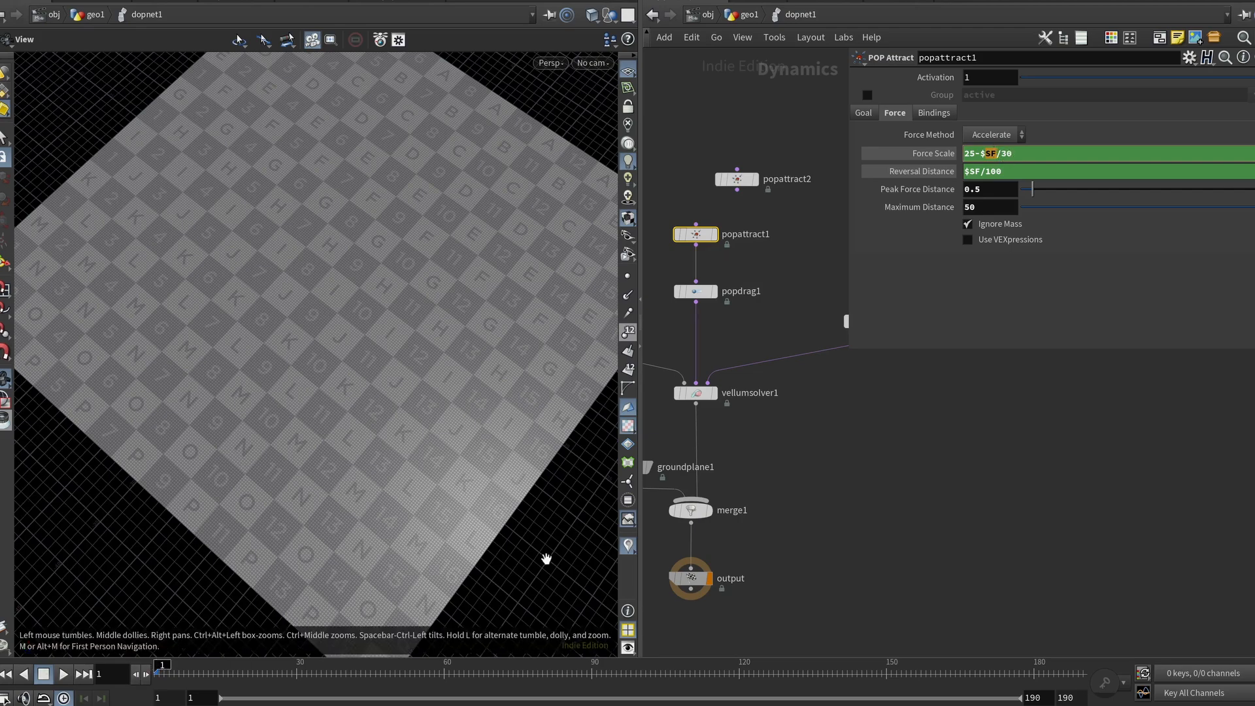
ctrl+shift+click(936, 151)
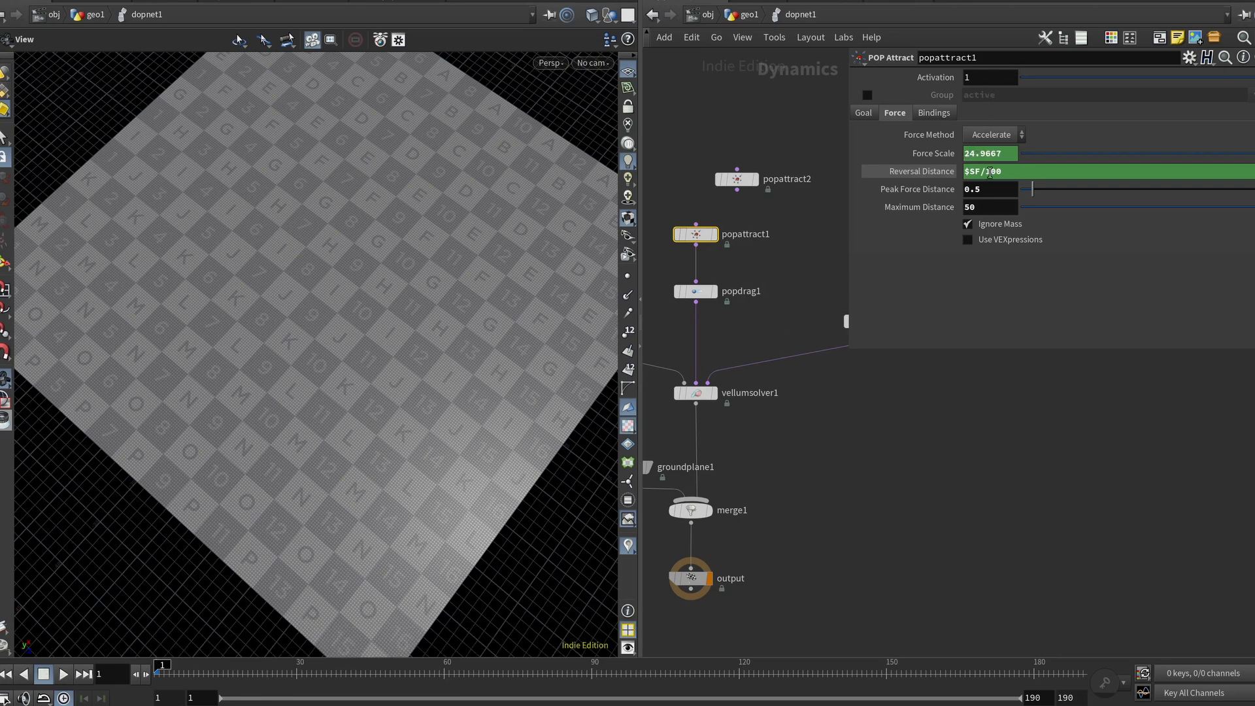
Step: Scrub the timeline to about frame 31 and view the Reversal Distance's evaluated value
click(296, 677)
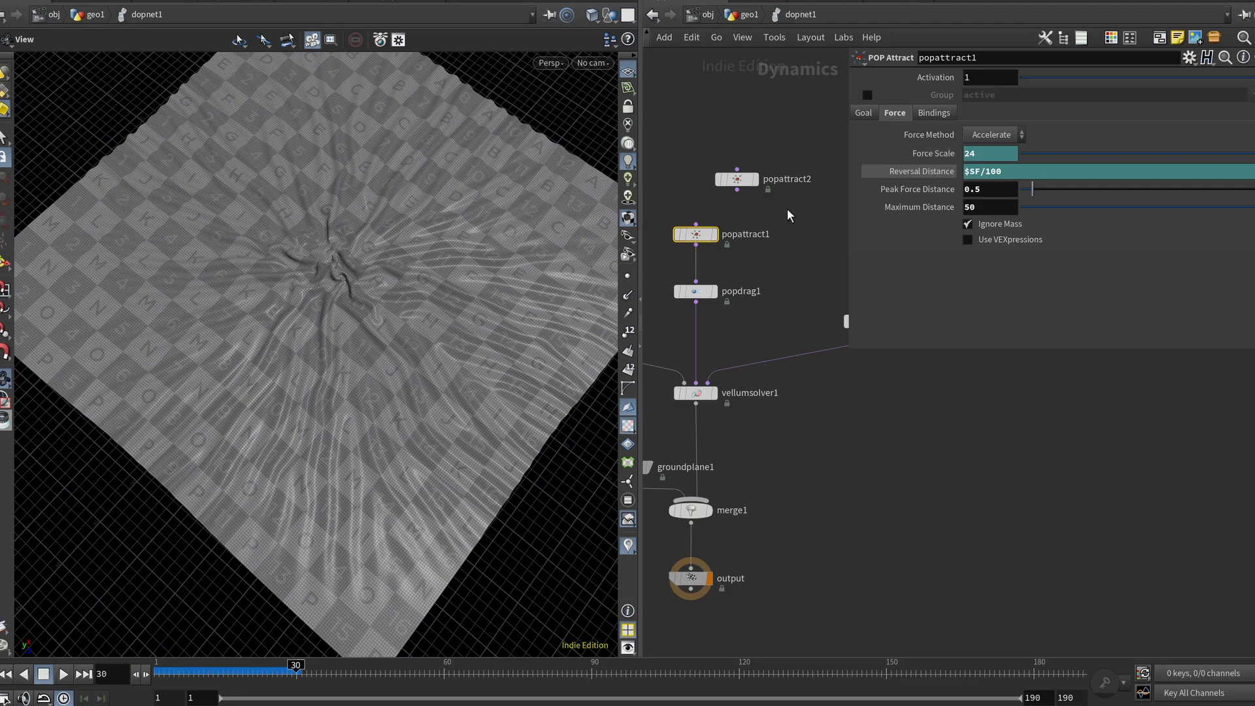
mouse_move(285, 670)
mouse_down()
mouse_move(169, 673)
mouse_move(290, 679)
mouse_up()
click(927, 172)
mouse_move(295, 671)
mouse_down()
mouse_move(160, 671)
mouse_move(299, 679)
mouse_up()
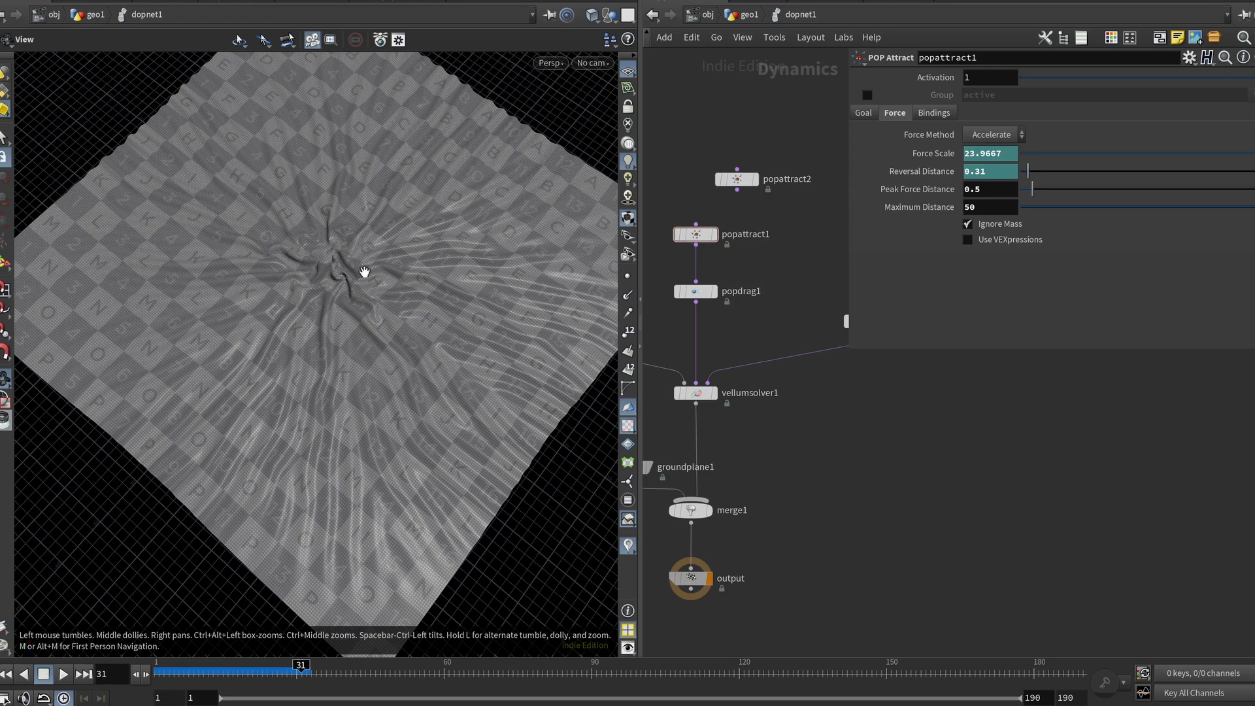
Step: Scrub the timeline through the simulation and zoom into the crumpled centre of the cloth to examine the folds
mouse_move(295, 666)
mouse_down()
mouse_move(202, 667)
mouse_move(295, 674)
mouse_up()
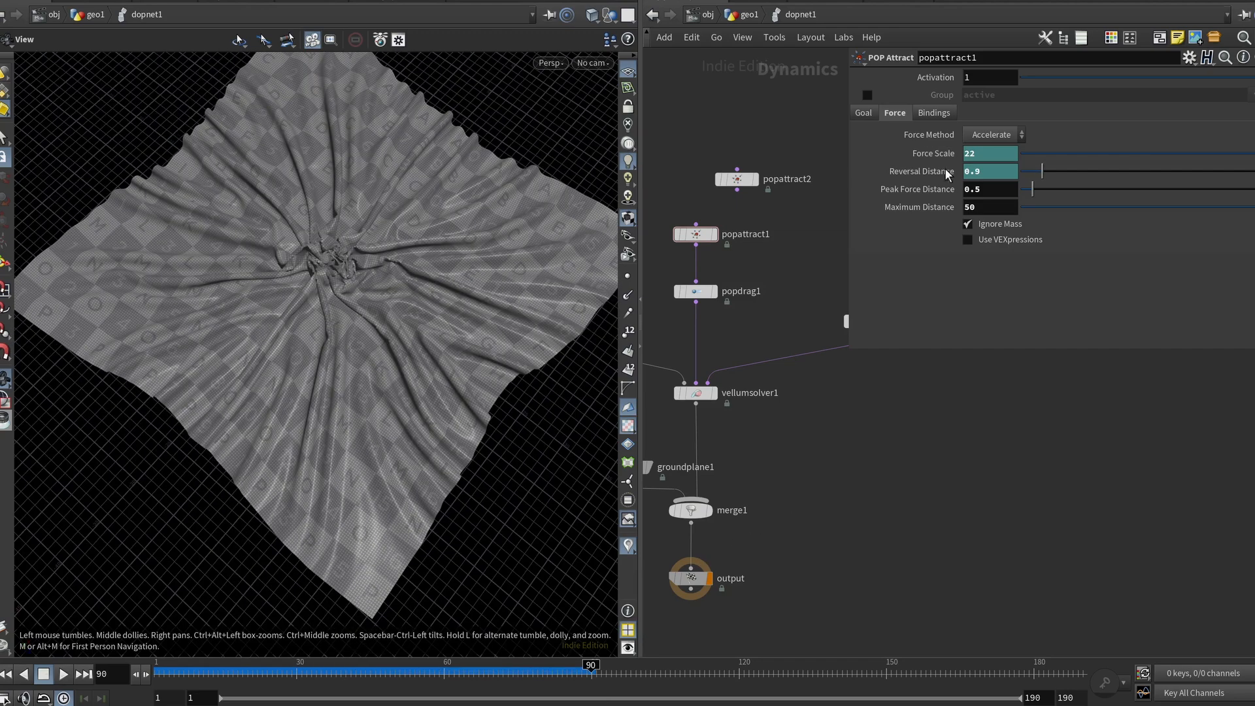
scroll(315, 249, up, 10)
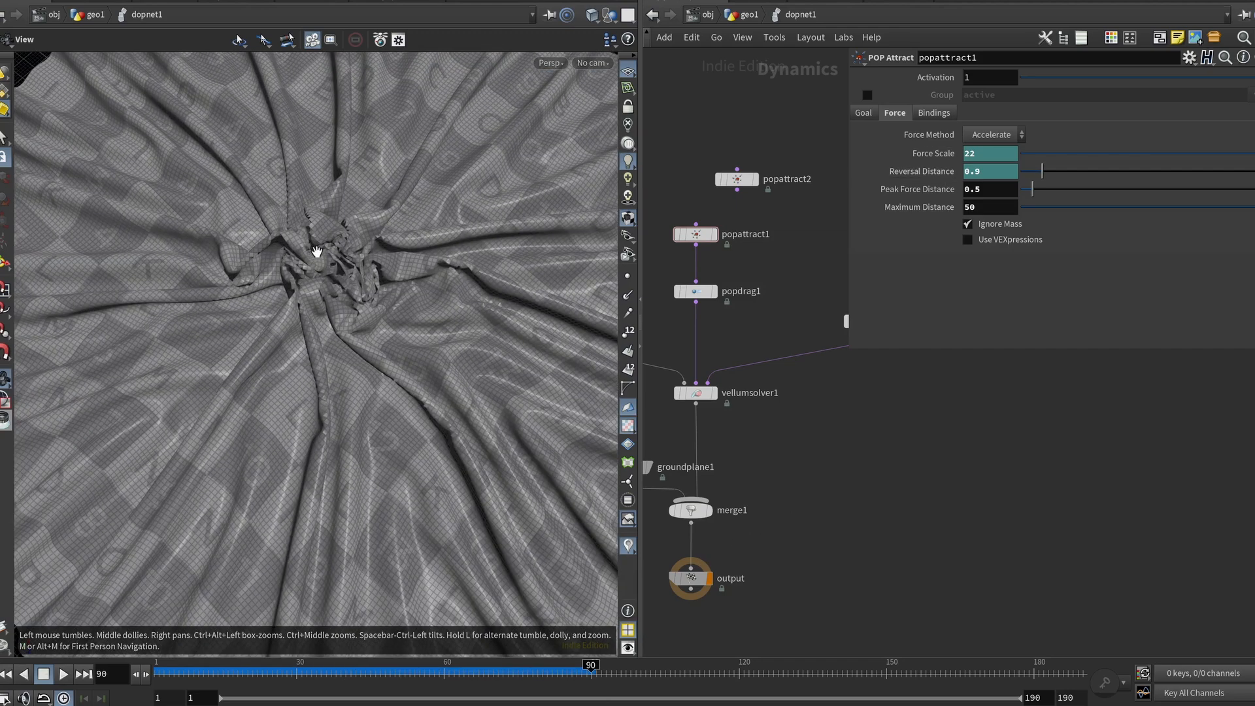
drag(334, 267, 293, 287)
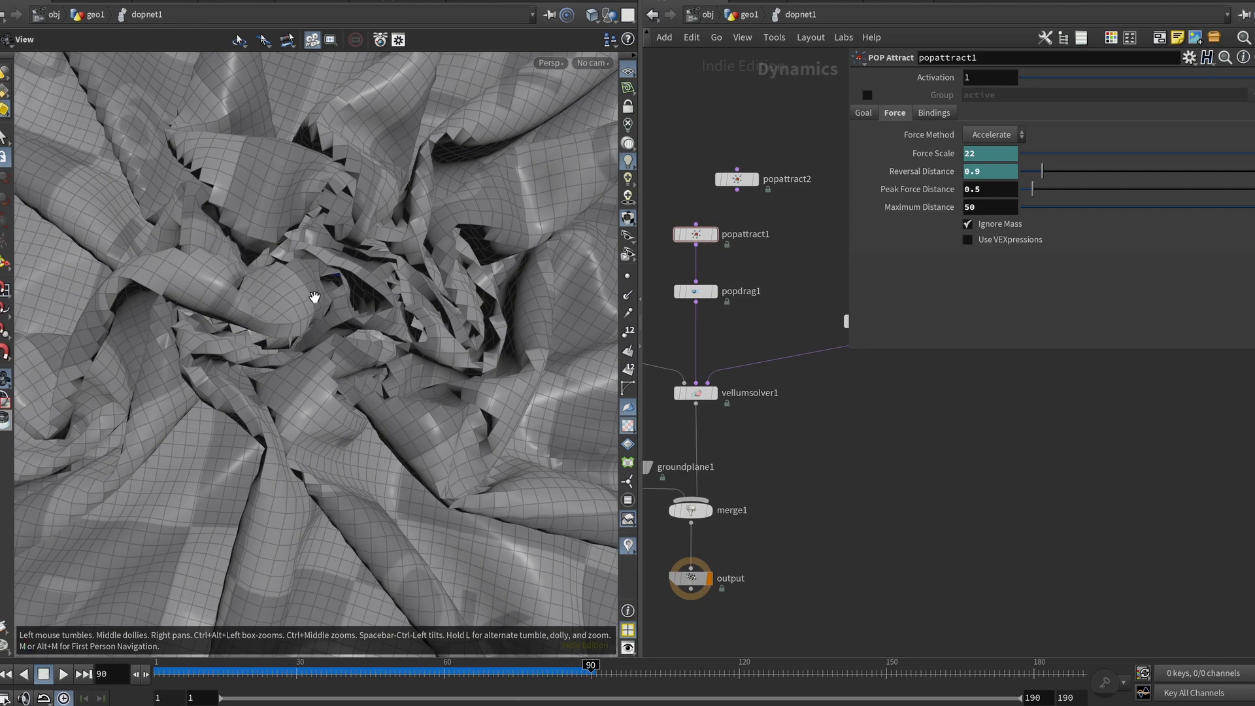
scroll(308, 289, up, 5)
scroll(277, 285, down, 6)
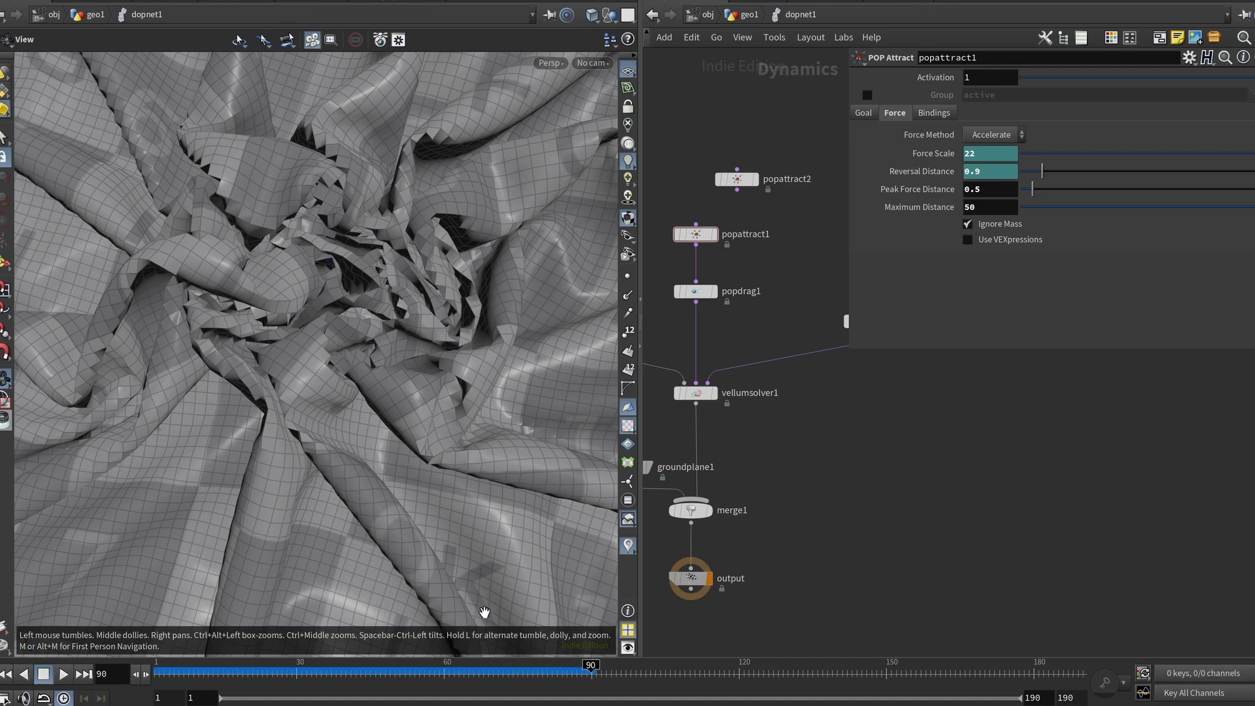
drag(318, 673, 566, 663)
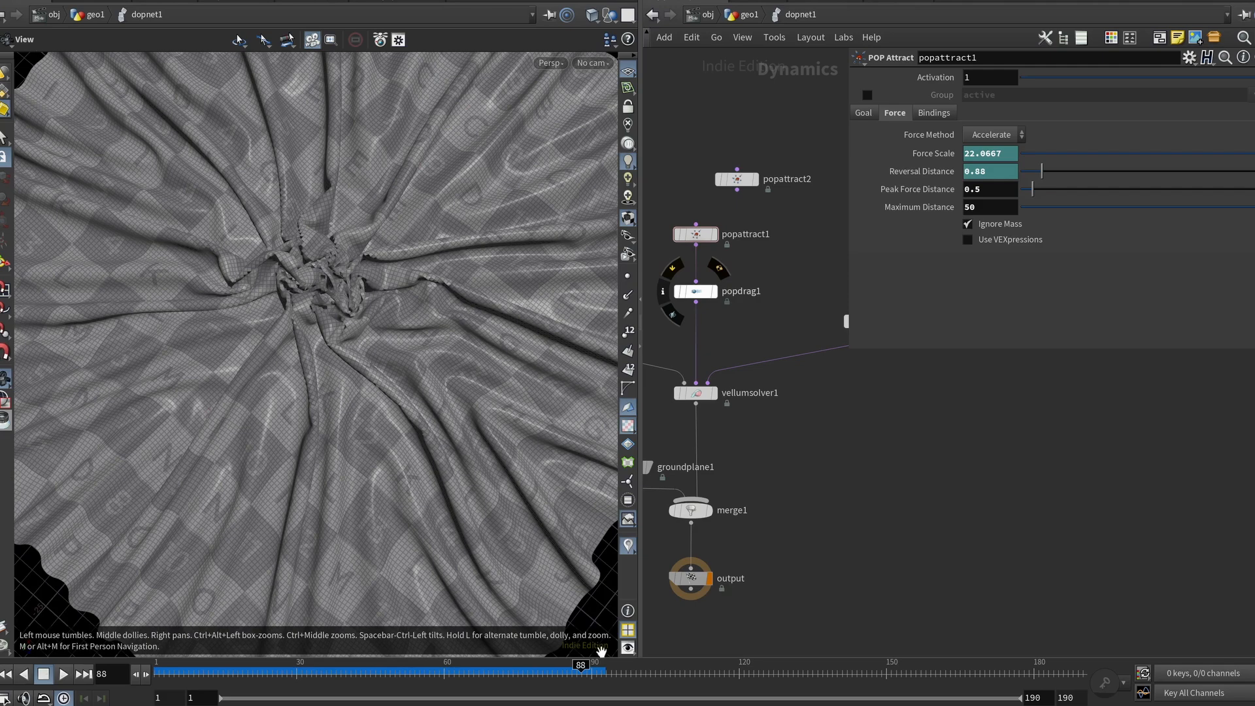
mouse_move(580, 666)
mouse_down()
mouse_move(286, 667)
mouse_move(601, 670)
mouse_up()
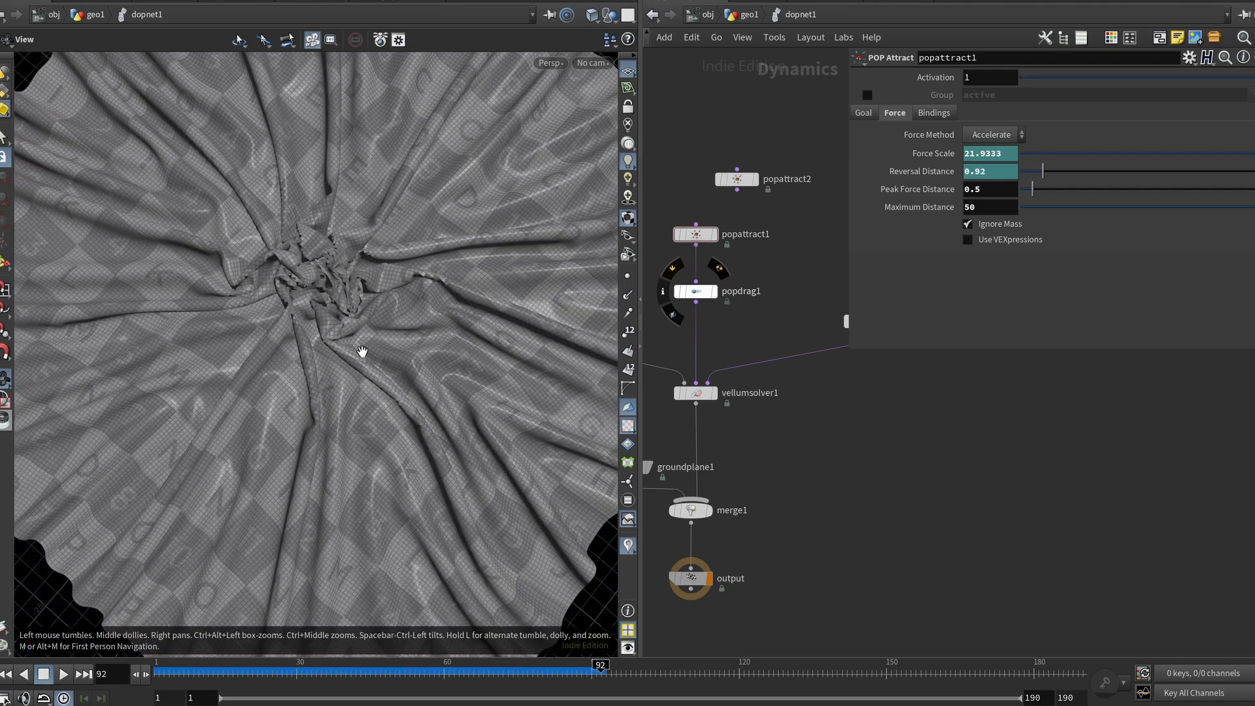
Step: Select popdrag1 to review its drag settings and orbit around the crumpled cloth to inspect it
click(695, 291)
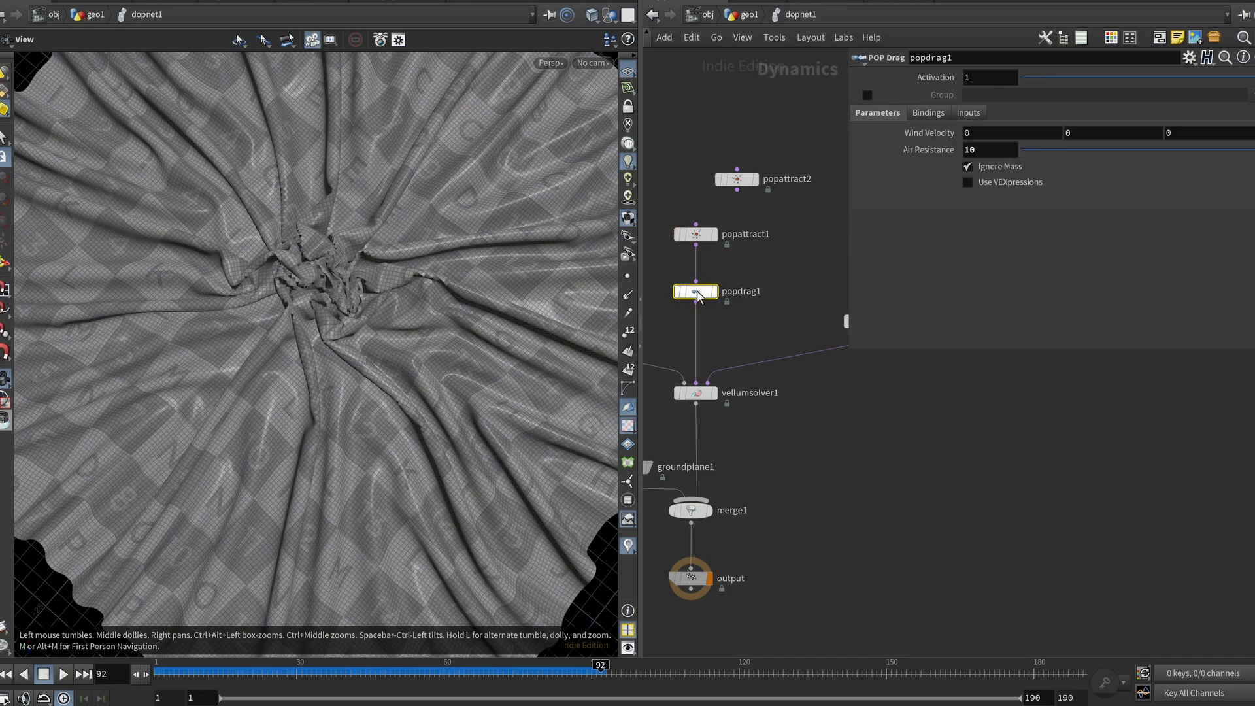
scroll(288, 281, up, 3)
drag(291, 280, 381, 245)
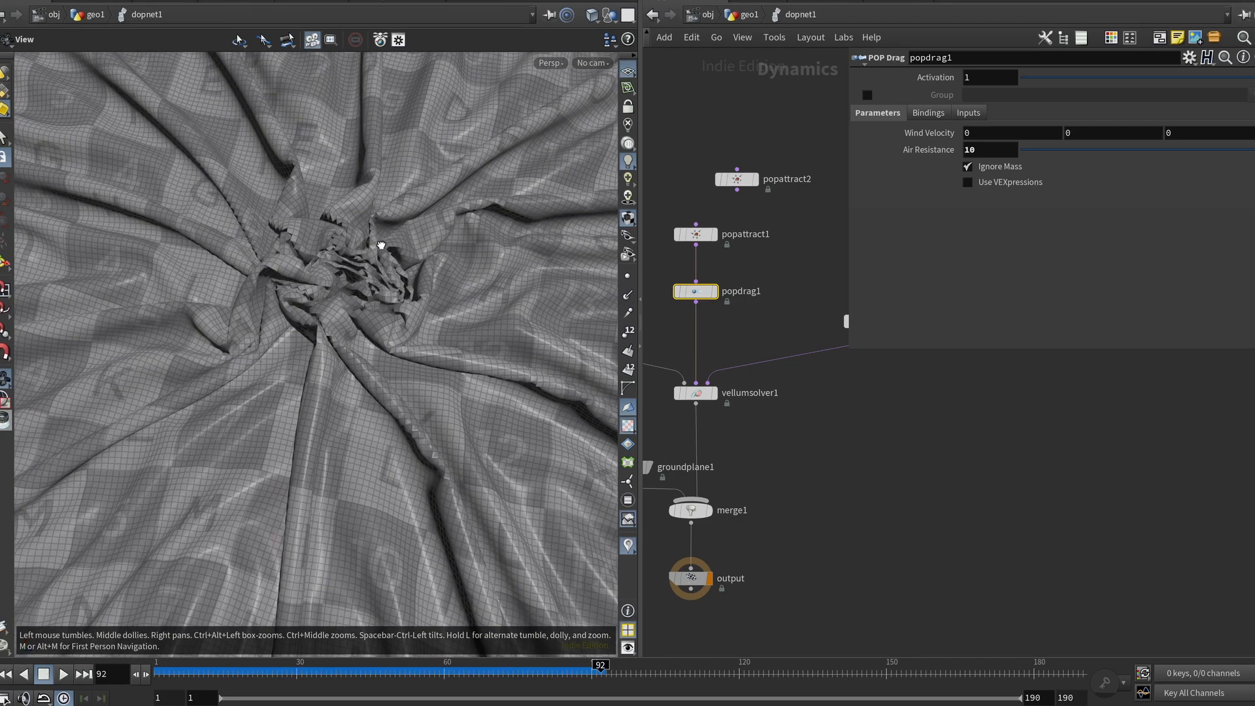
mouse_move(600, 671)
mouse_down()
mouse_move(452, 670)
mouse_move(600, 671)
mouse_up()
drag(288, 281, 325, 278)
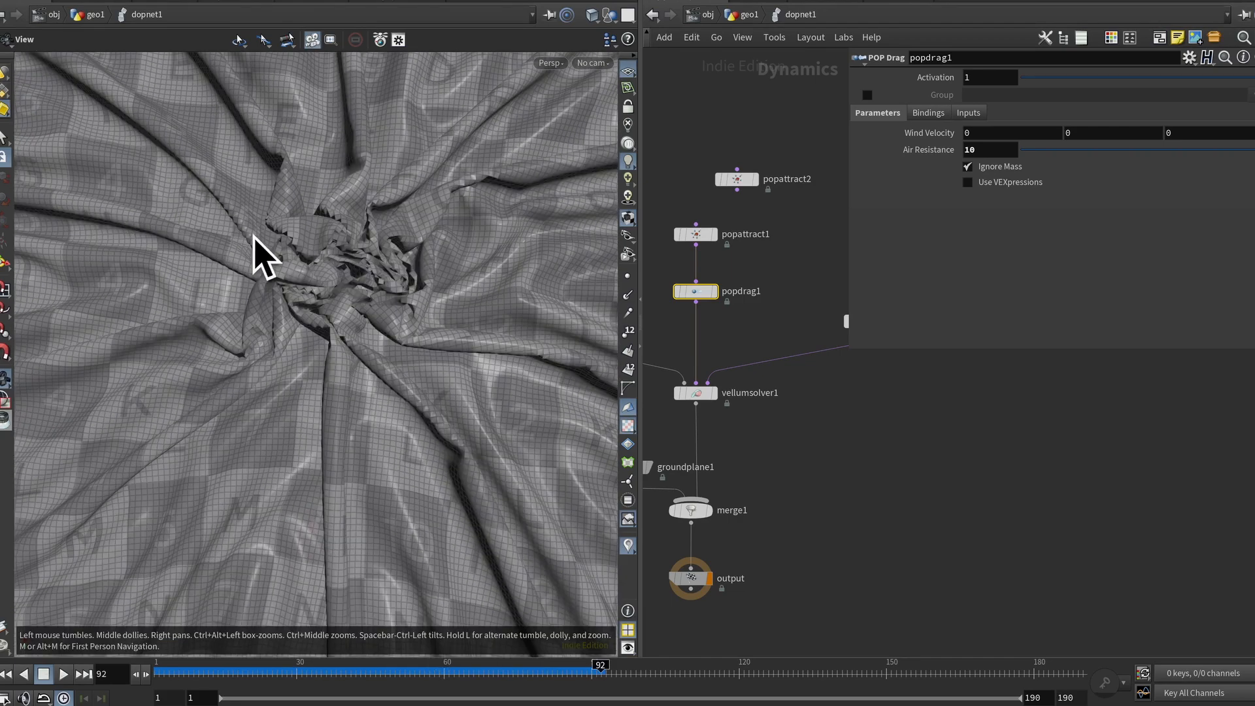
scroll(799, 505, down, 3)
middle_drag(798, 505, 831, 399)
drag(499, 498, 426, 392)
scroll(791, 405, up, 4)
middle_drag(847, 453, 902, 471)
Step: Inspect the groundplane1 and merge1 nodes and orbit the view to check the cloth against the ground
click(719, 369)
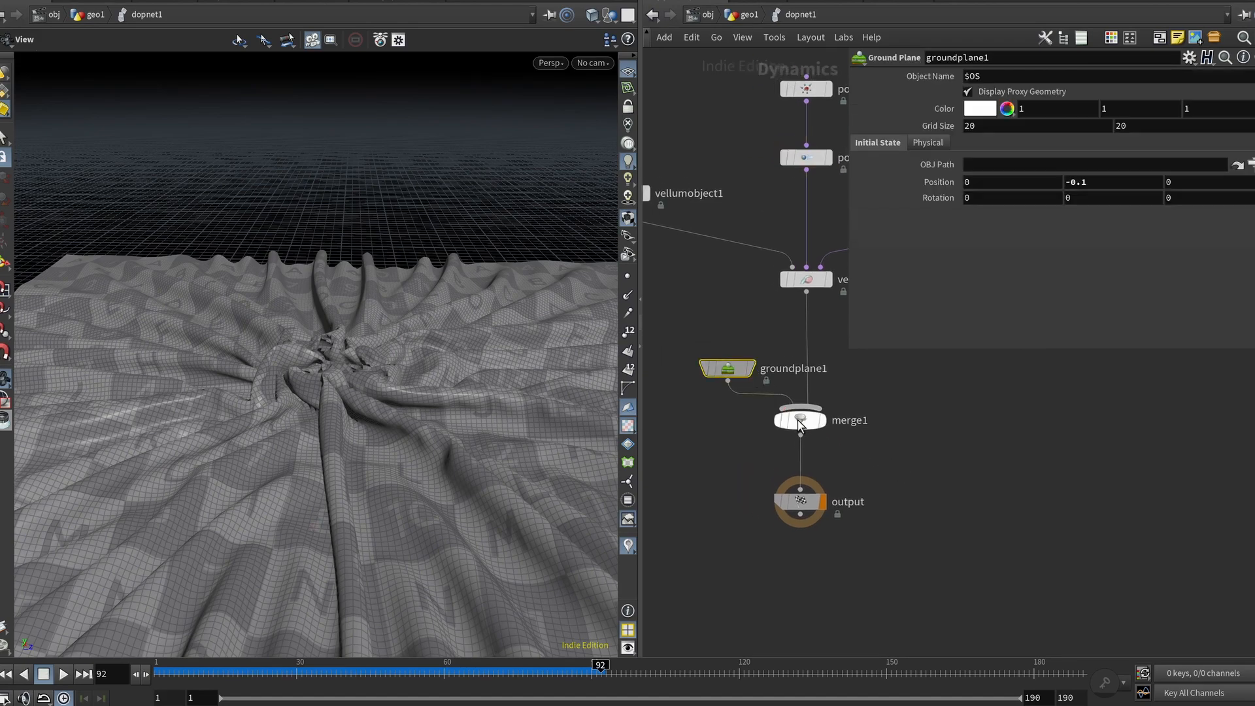
click(800, 420)
drag(347, 366, 336, 330)
scroll(339, 333, up, 4)
scroll(361, 327, down, 8)
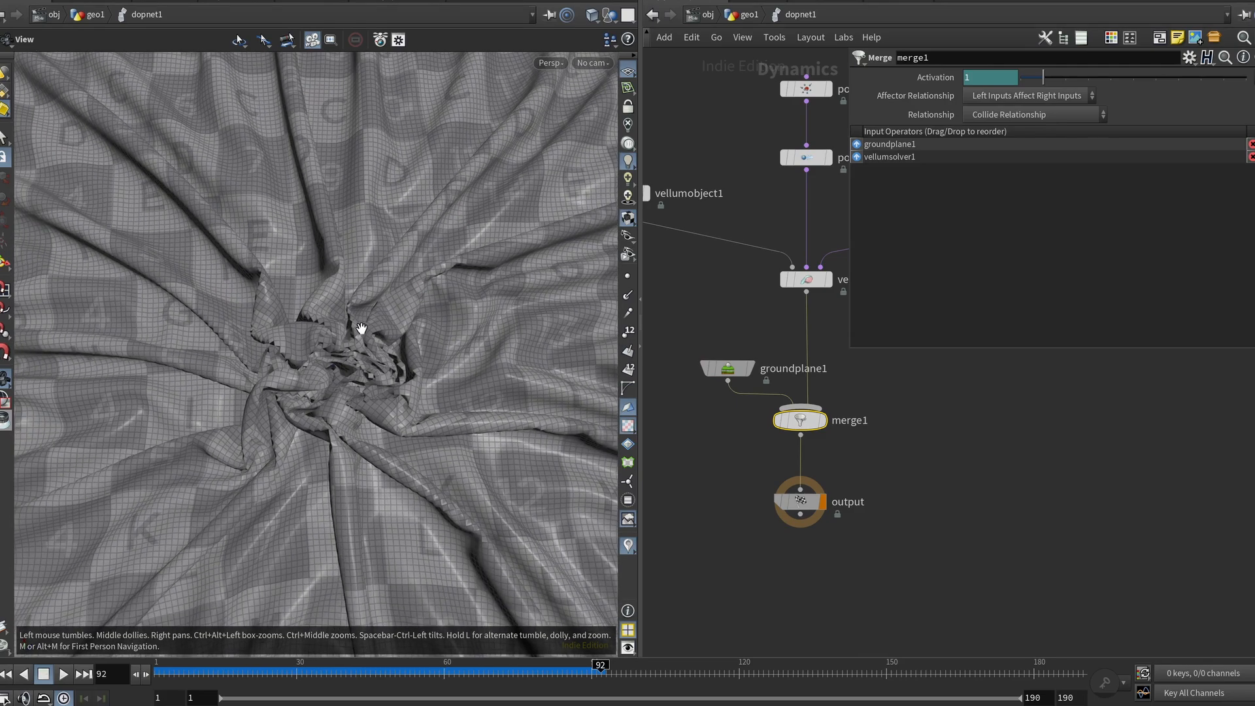
drag(353, 356, 283, 359)
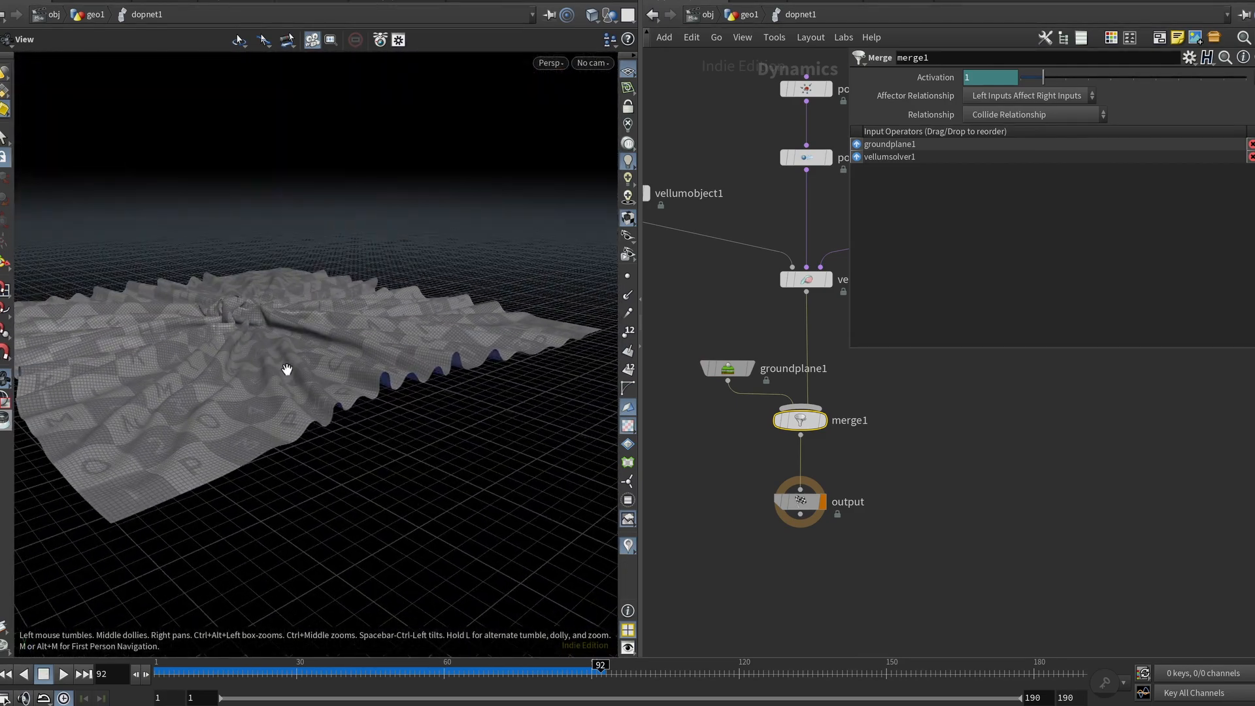
mouse_move(281, 259)
mouse_down()
mouse_move(266, 322)
mouse_move(258, 277)
mouse_move(273, 275)
mouse_up()
drag(304, 320, 275, 334)
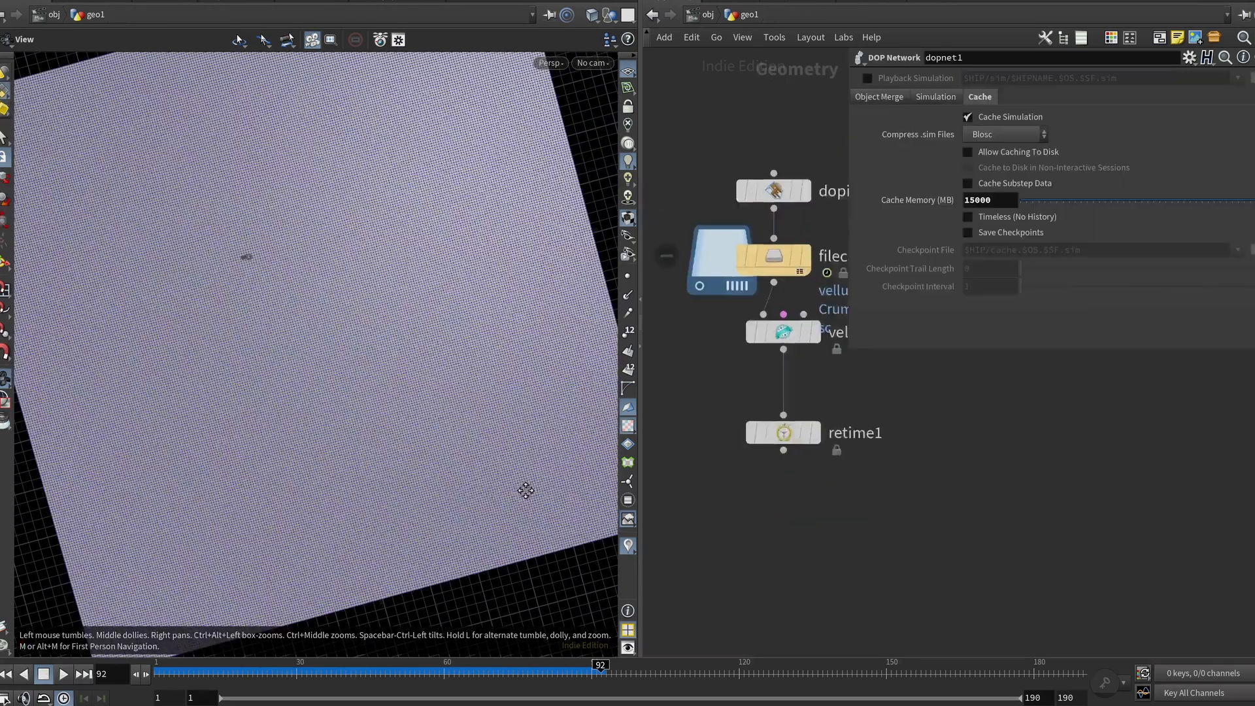
Step: In the geometry network, select dopimport1, drop dopnet1 into its DOP Network field and open the Object Mask object list
middle_drag(900, 424, 840, 449)
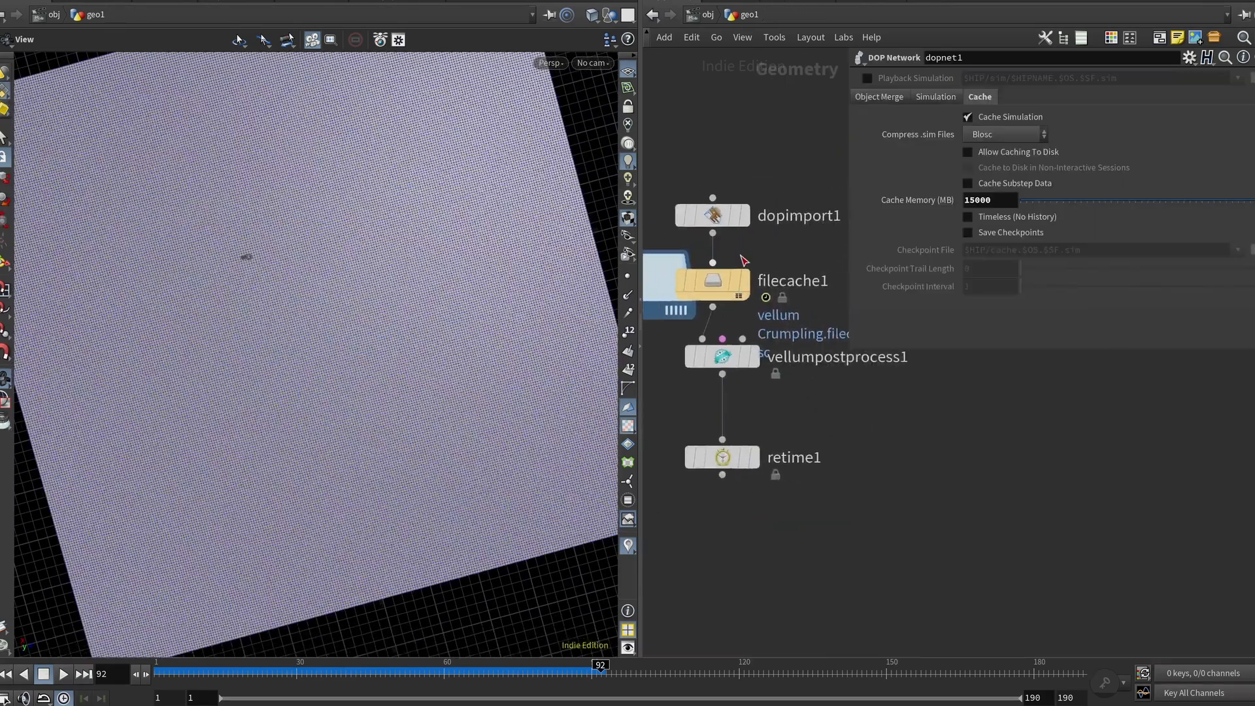
scroll(737, 249, down, 2)
drag(639, 260, 396, 261)
middle_drag(479, 364, 520, 374)
scroll(672, 243, up, 3)
click(674, 269)
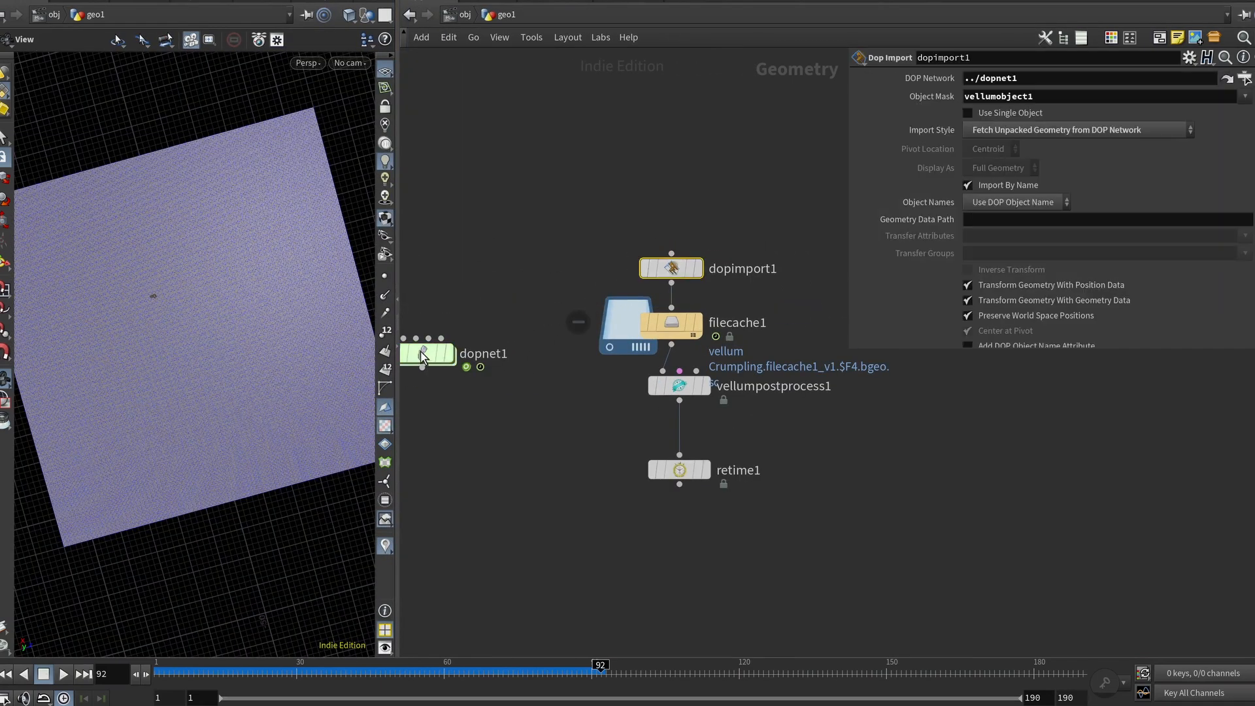
drag(418, 358, 1054, 89)
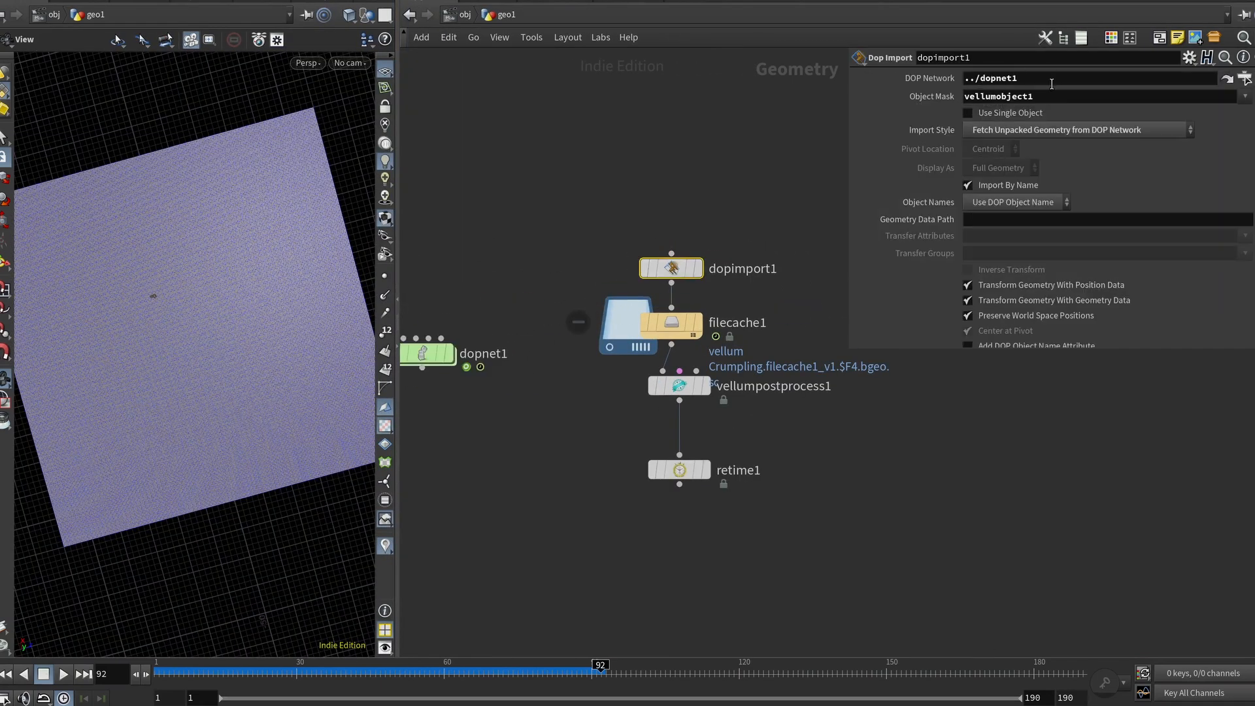
click(1245, 96)
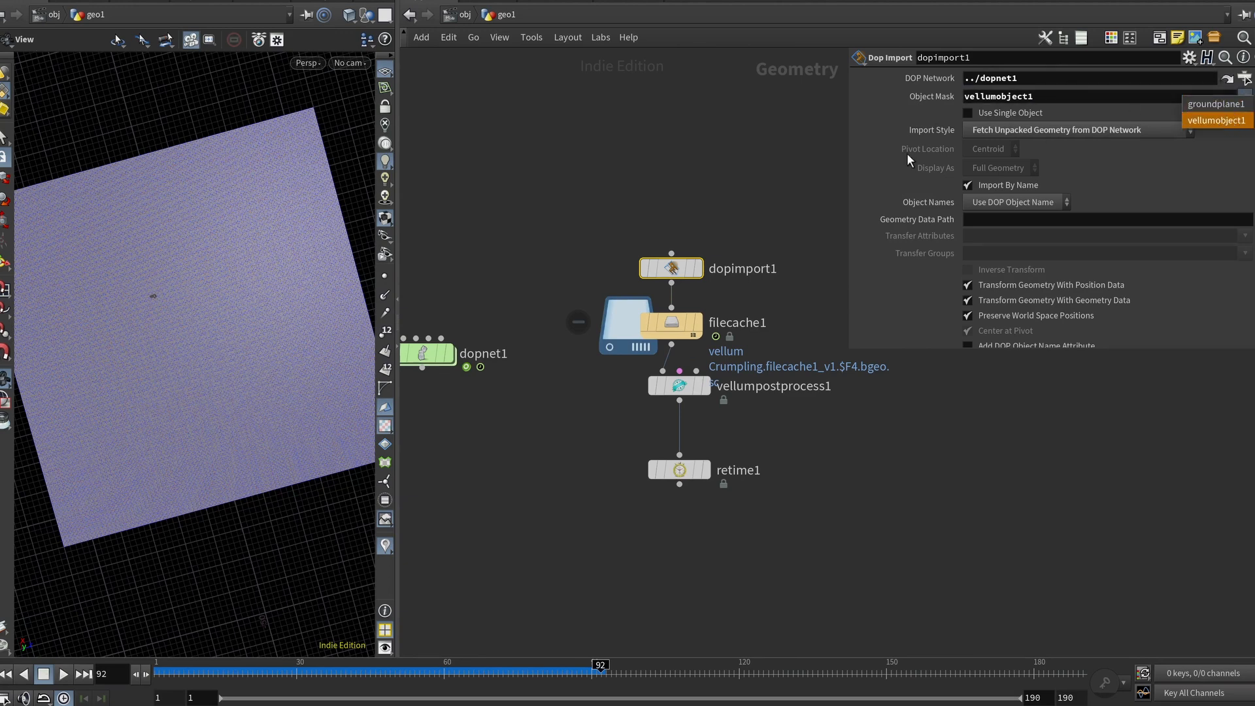
click(901, 127)
click(965, 96)
text(*)
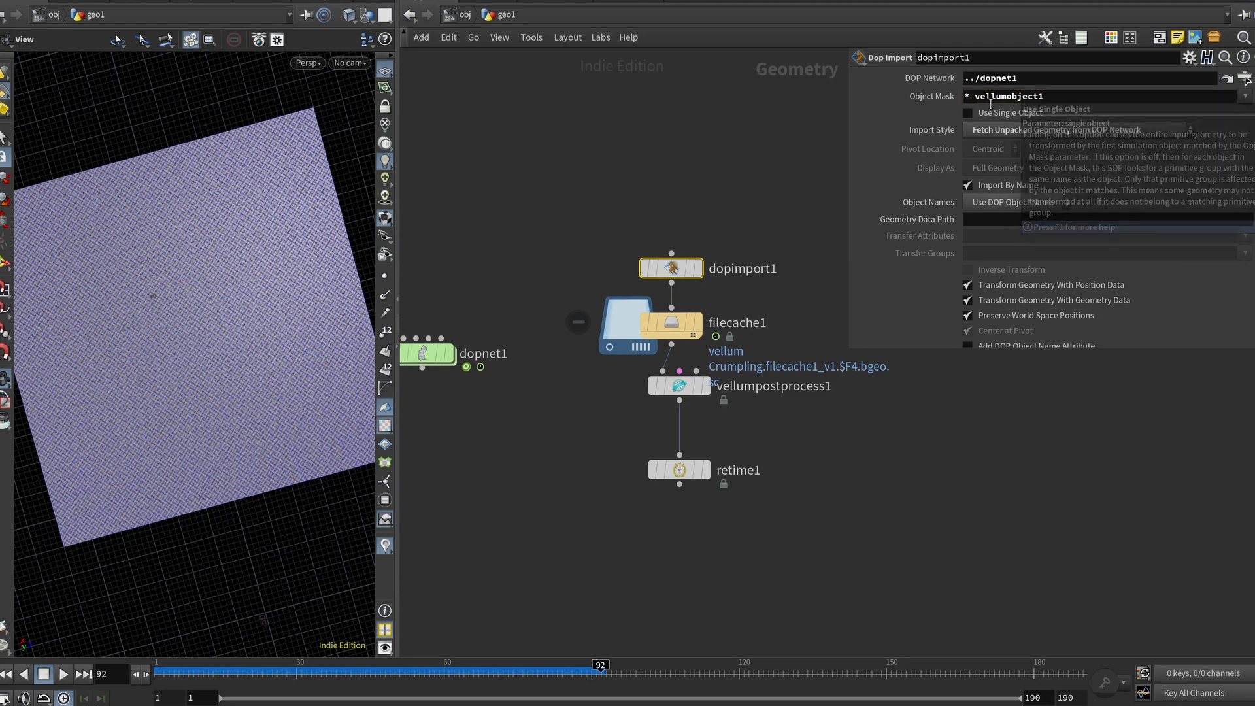
key(BackSpace)
key(BackSpace)
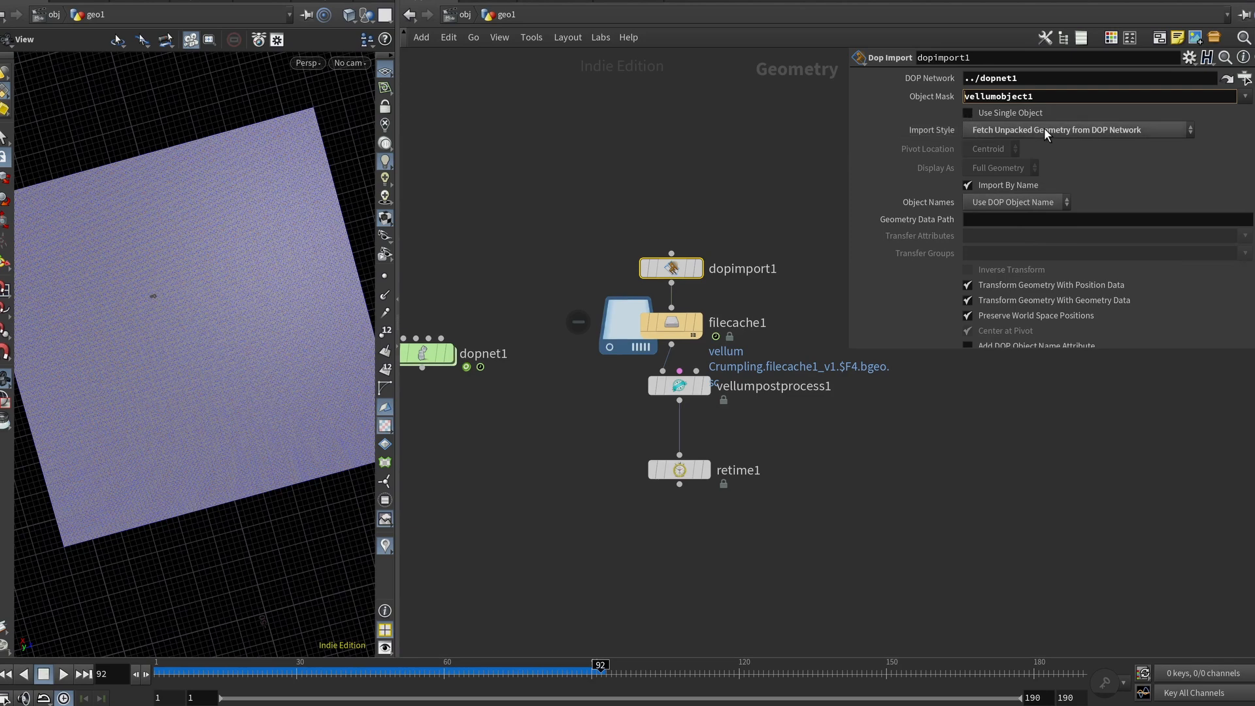
Step: Select filecache1 and scrub the timeline to about frame 157 to view the cached cloth close up
click(663, 329)
drag(502, 671, 798, 690)
scroll(182, 322, up, 5)
scroll(181, 322, up, 5)
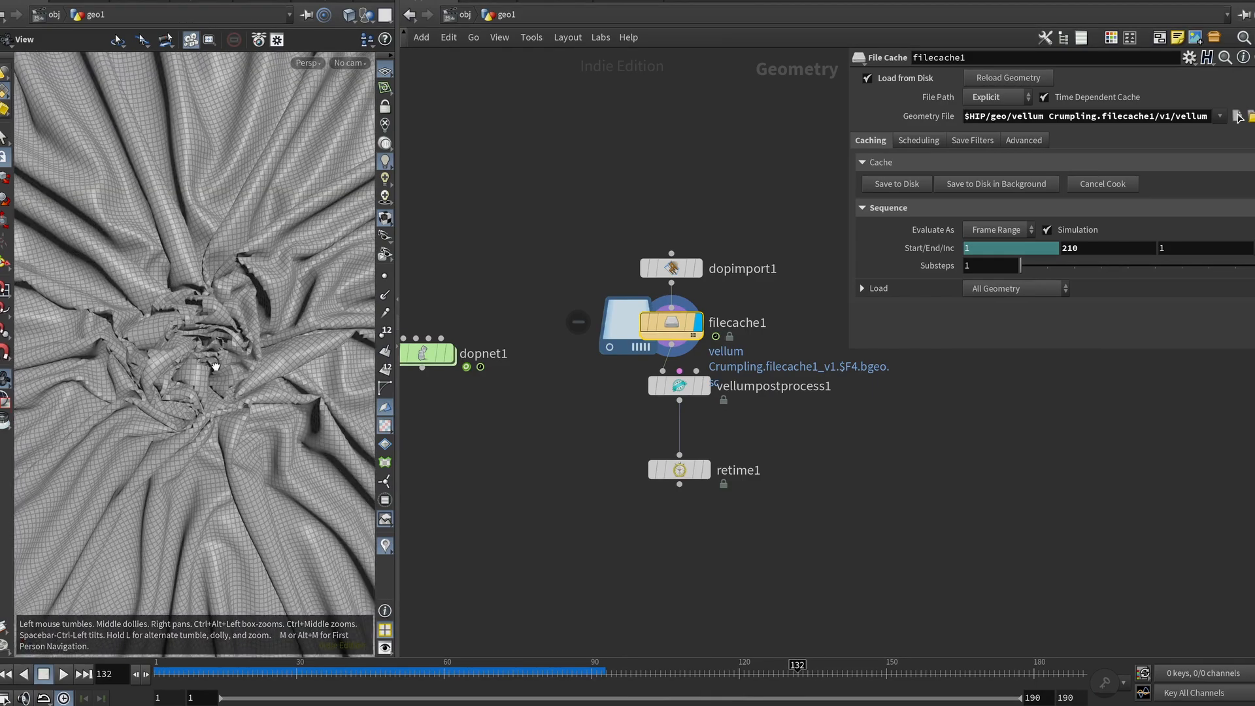
scroll(736, 628, up, 2)
drag(807, 673, 843, 671)
drag(843, 670, 920, 669)
drag(683, 325, 683, 352)
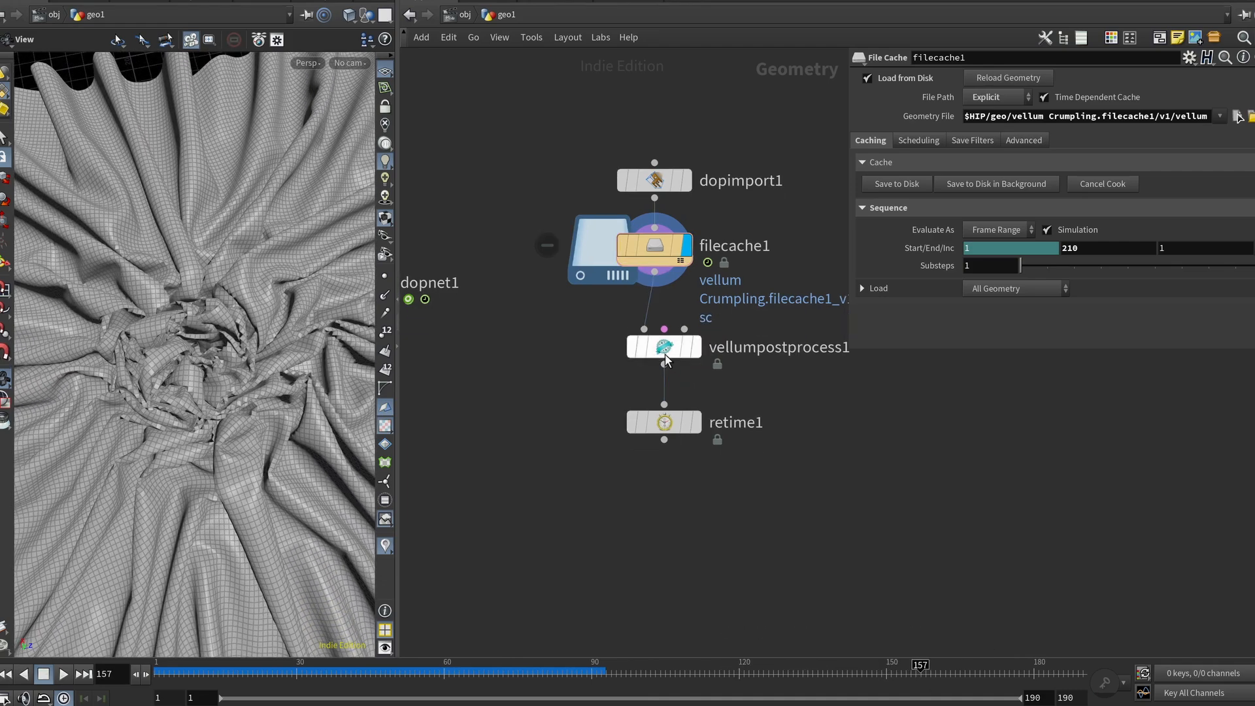
Step: Set the display flag on vellumpostprocess1 to view its smoothed, thickened cloth
click(665, 354)
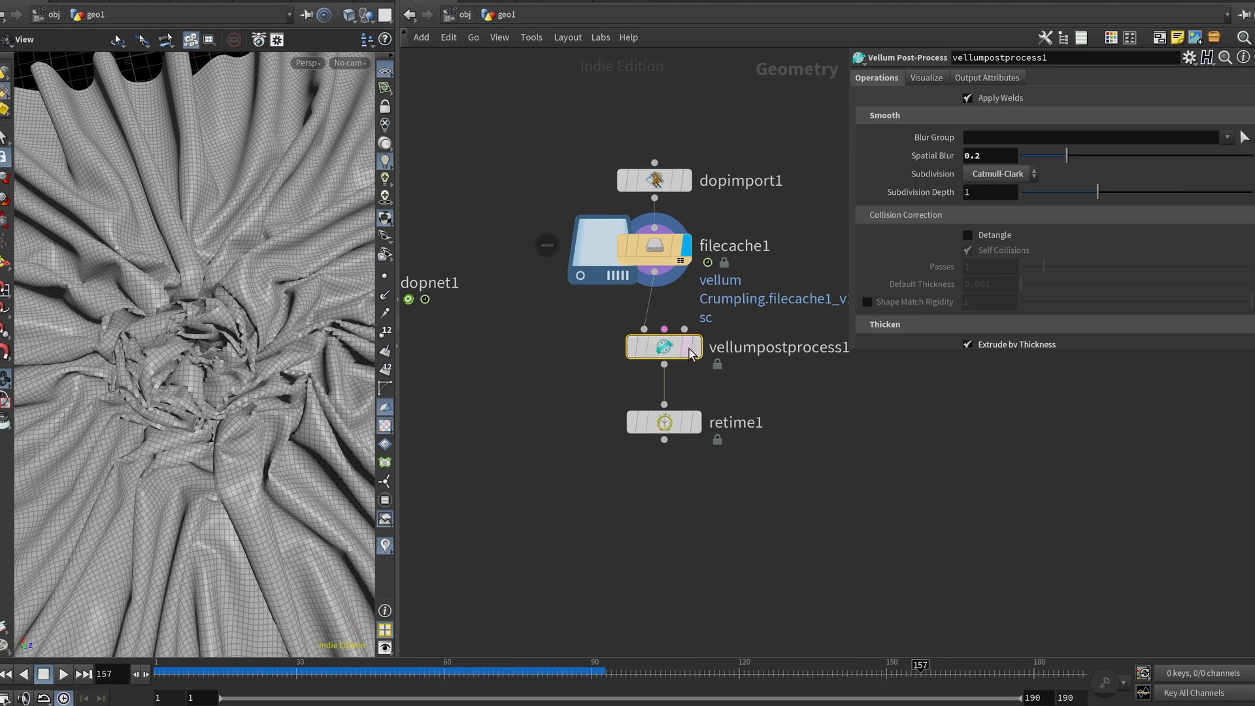
mouse_move(677, 348)
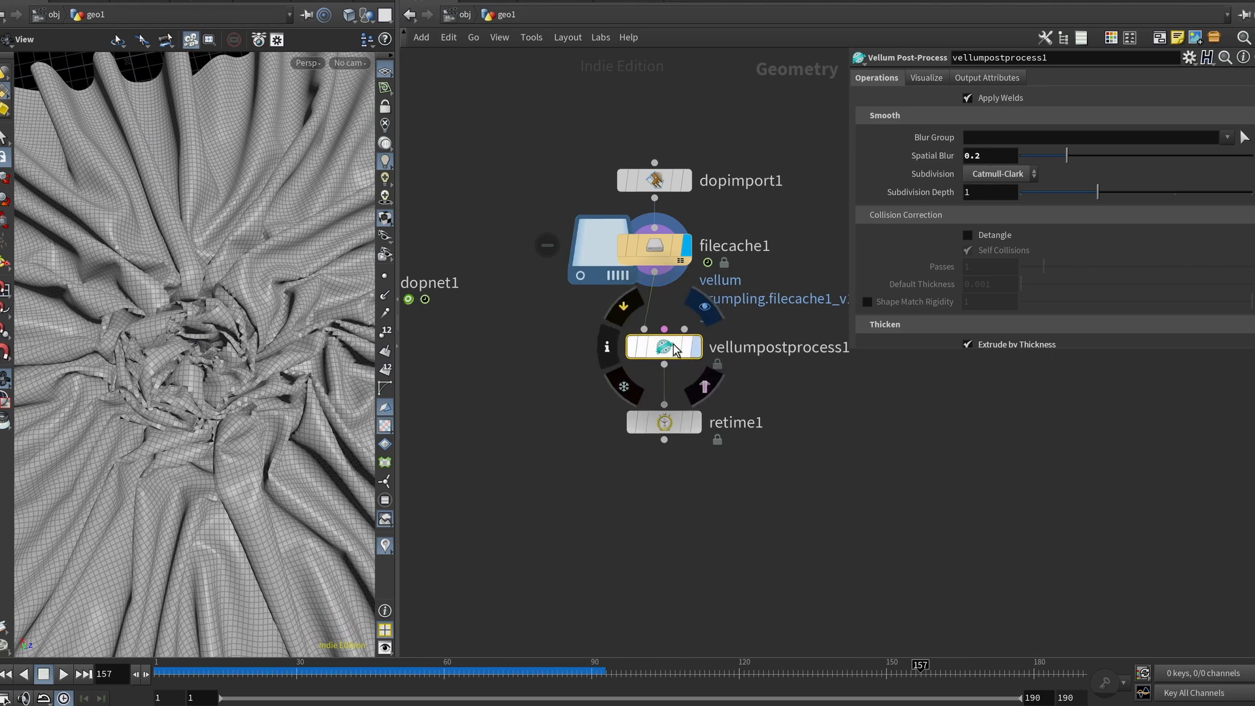
click(697, 347)
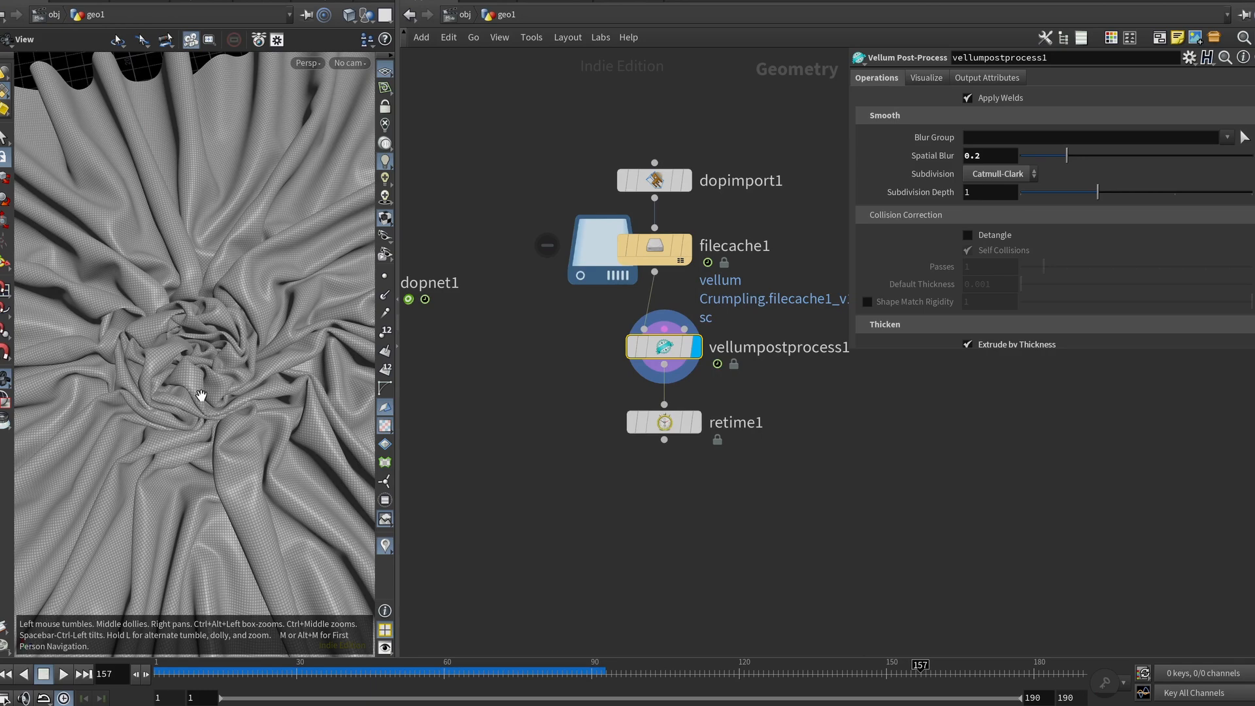
drag(202, 395, 213, 352)
Step: Try a Subdivision Depth of 2 on vellumpostprocess1, then set it back to 1
drag(942, 350, 949, 465)
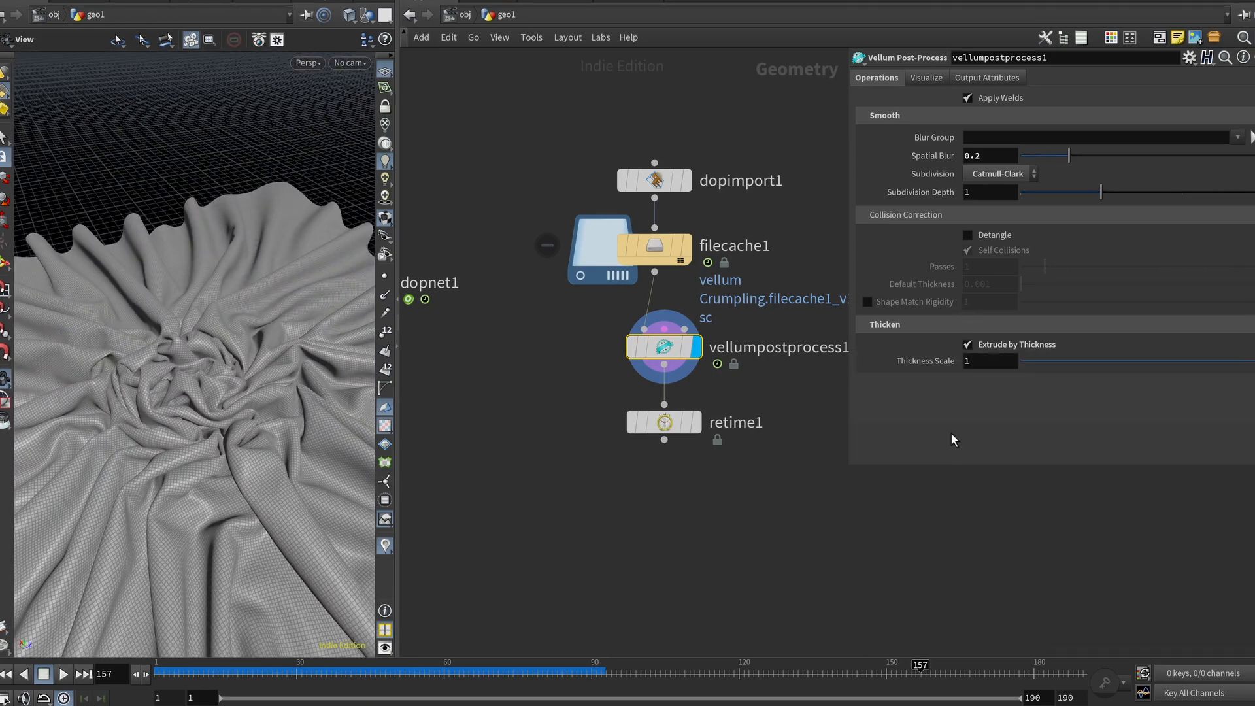
click(1002, 171)
click(1005, 172)
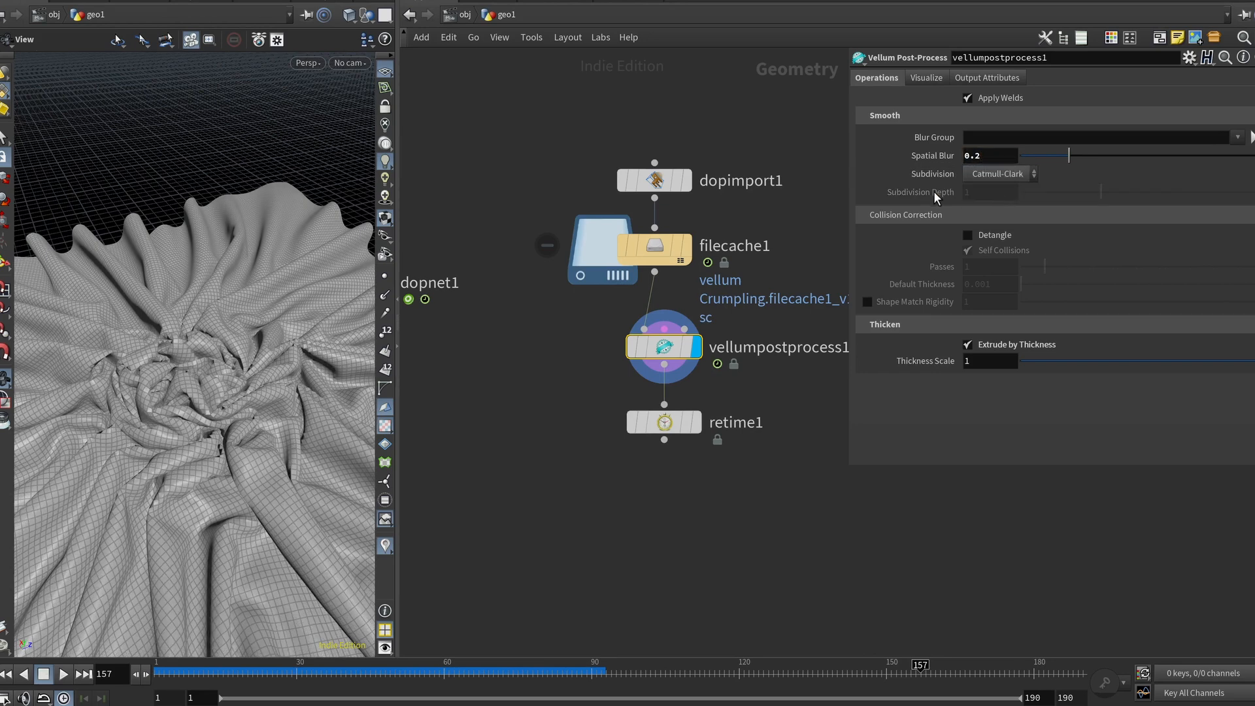
key(BackSpace)
text(2)
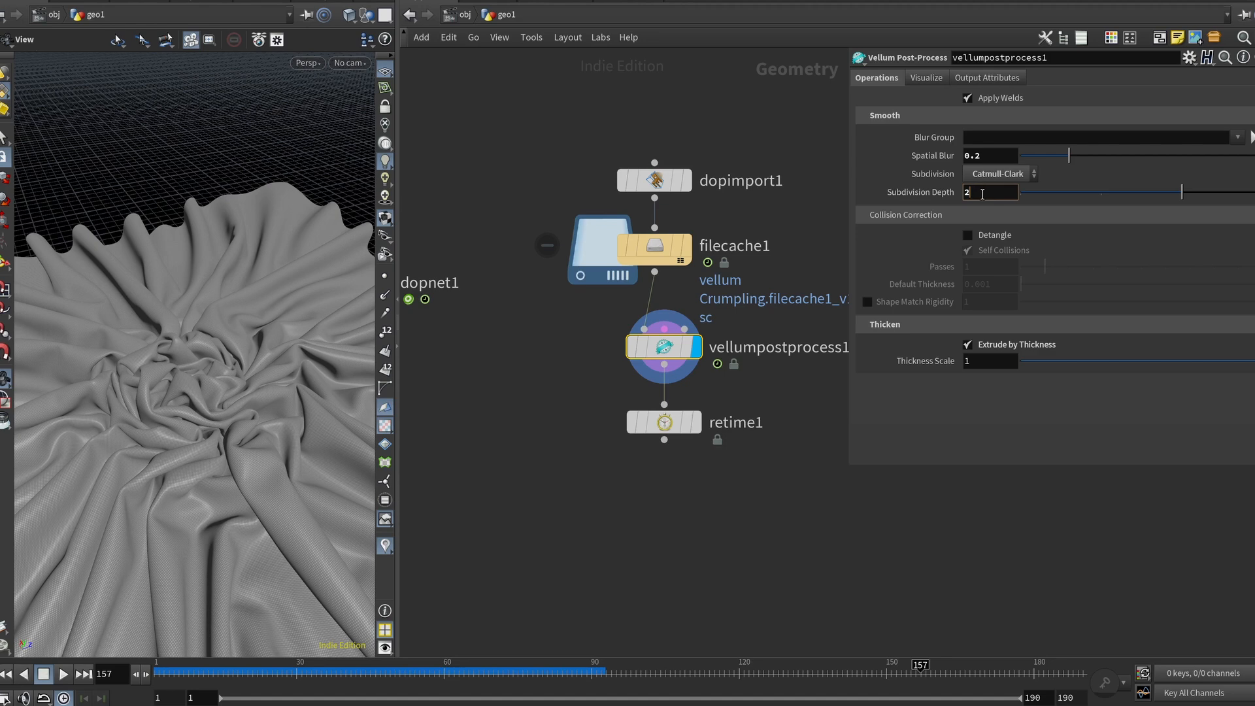
key(BackSpace)
text(1)
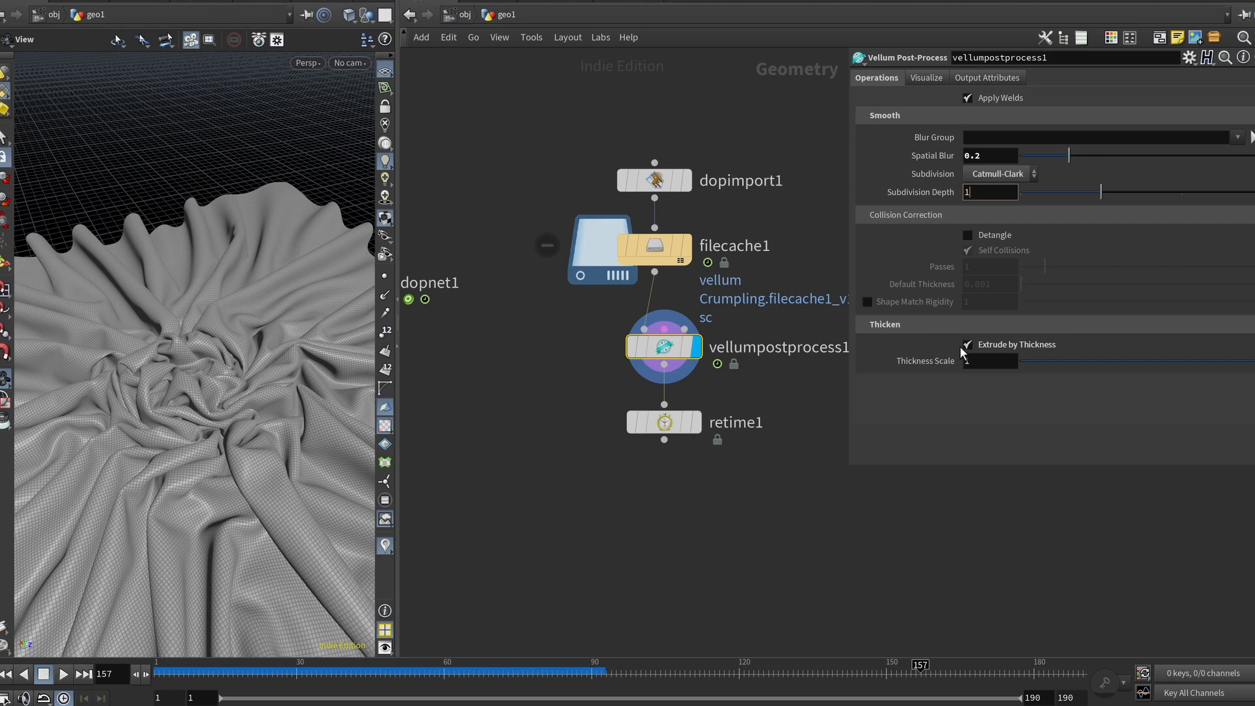
Step: Toggle Extrude by Thickness off and back on to compare the cloth's look
drag(56, 372, 105, 444)
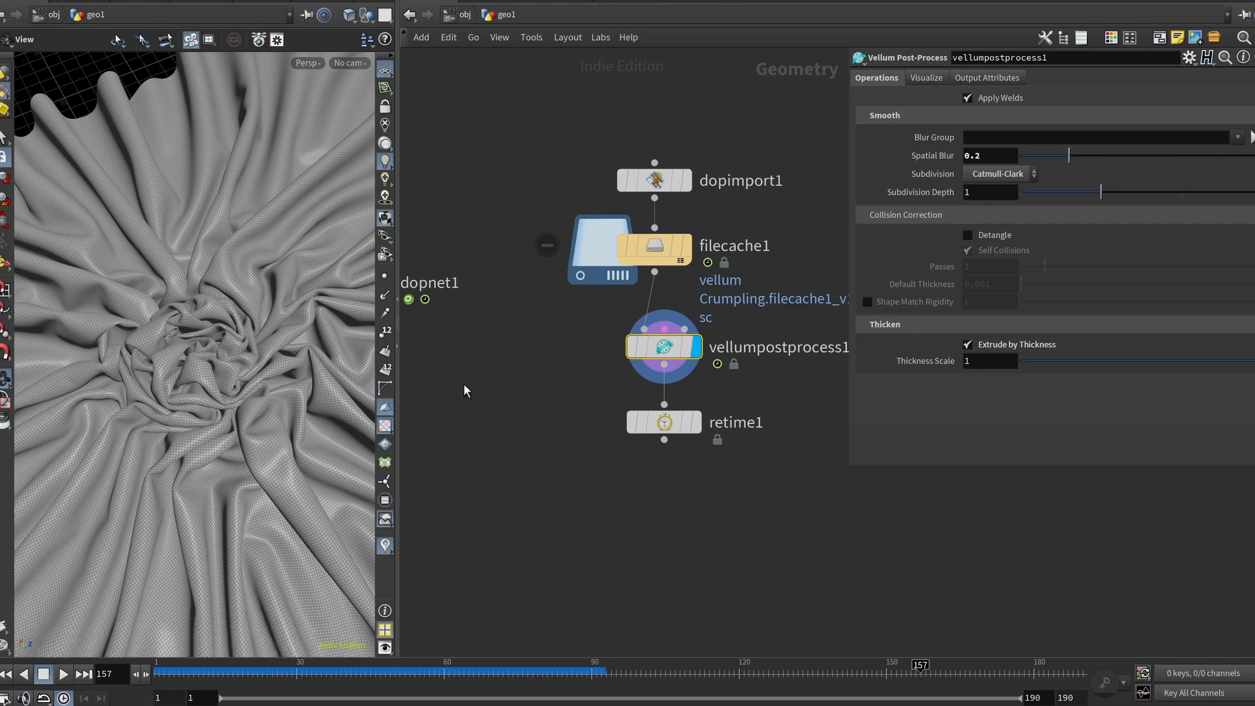
click(967, 346)
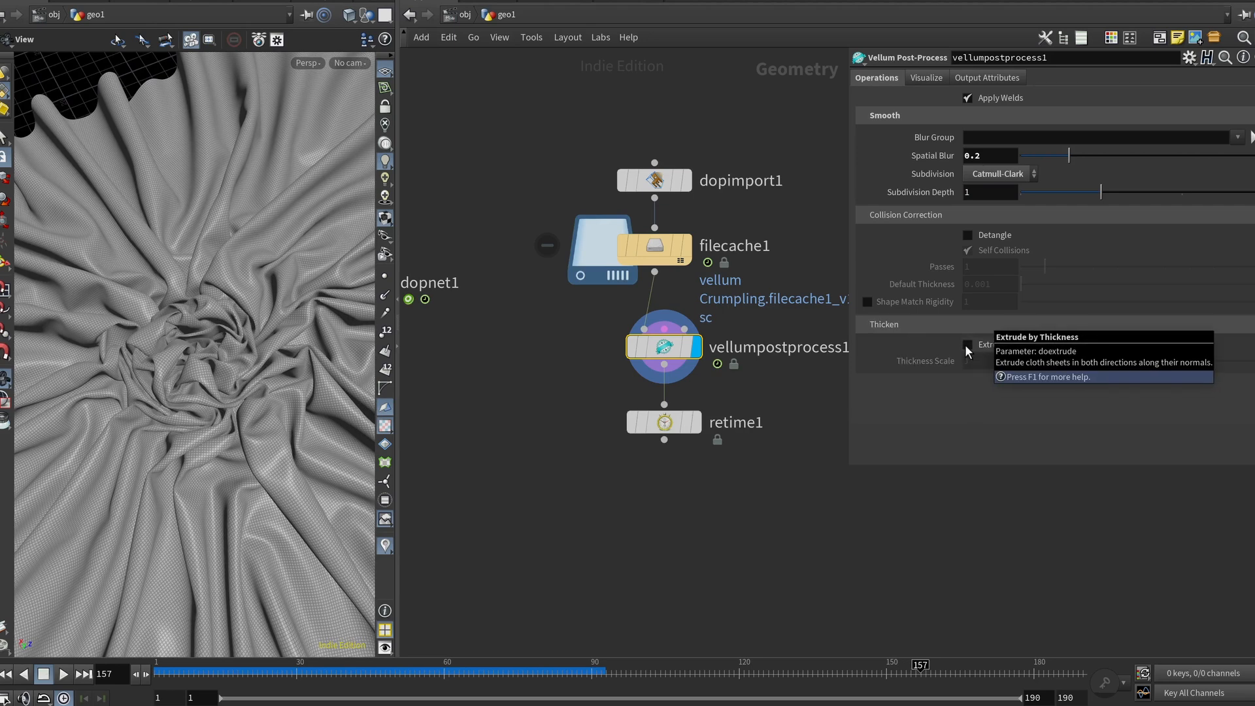
click(968, 346)
click(967, 346)
click(968, 346)
click(966, 345)
click(966, 346)
Step: Set the display flag on retime1 and inspect its Input Frame Range setting
middle_drag(686, 453, 530, 430)
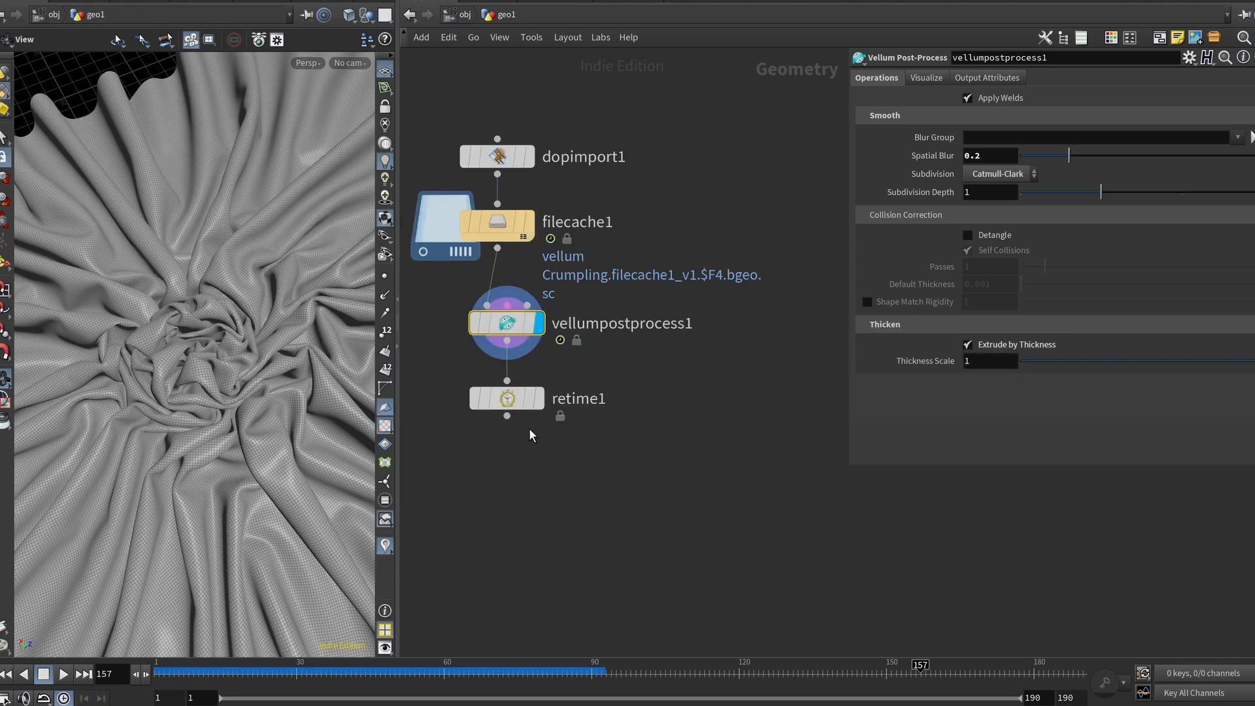
click(502, 399)
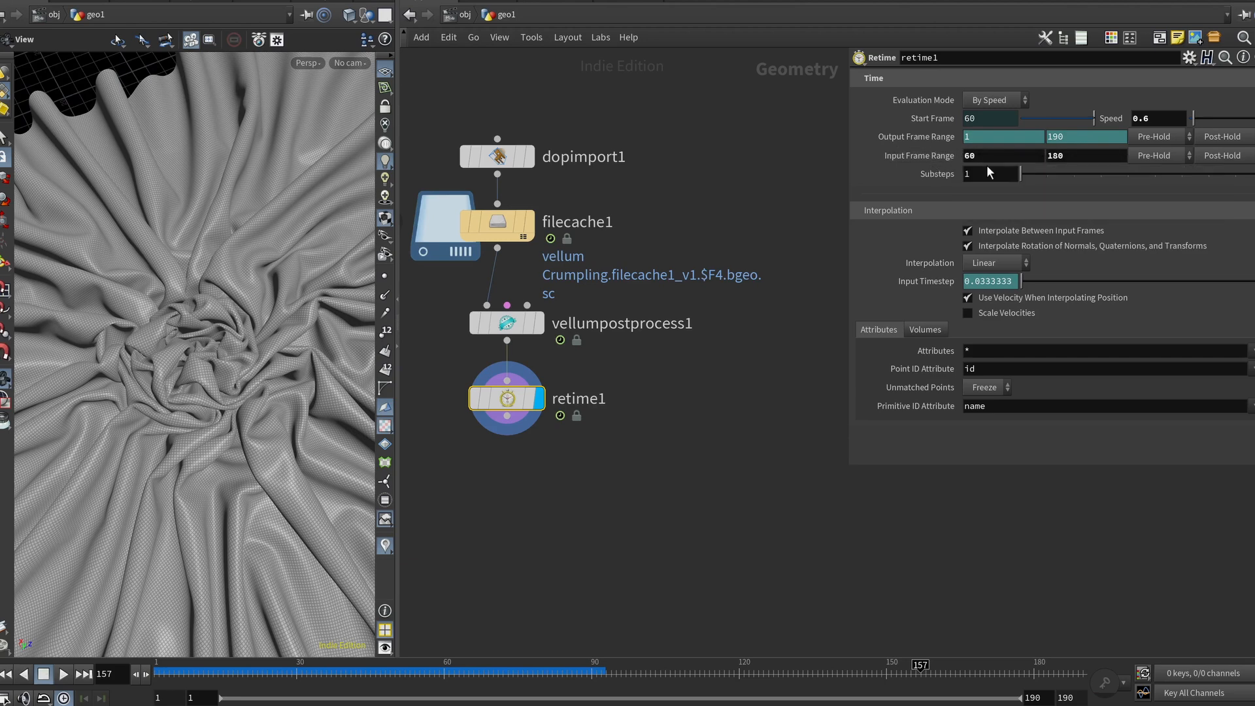
click(1077, 157)
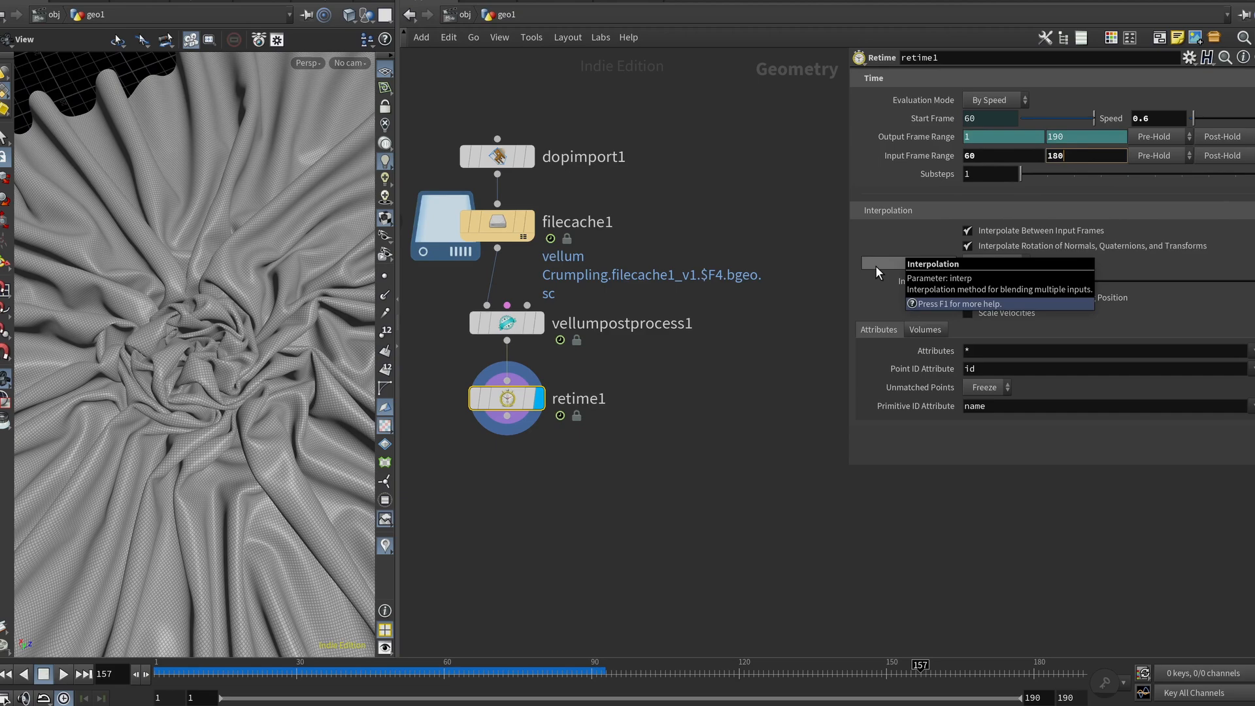
scroll(207, 375, down, 7)
drag(252, 440, 219, 486)
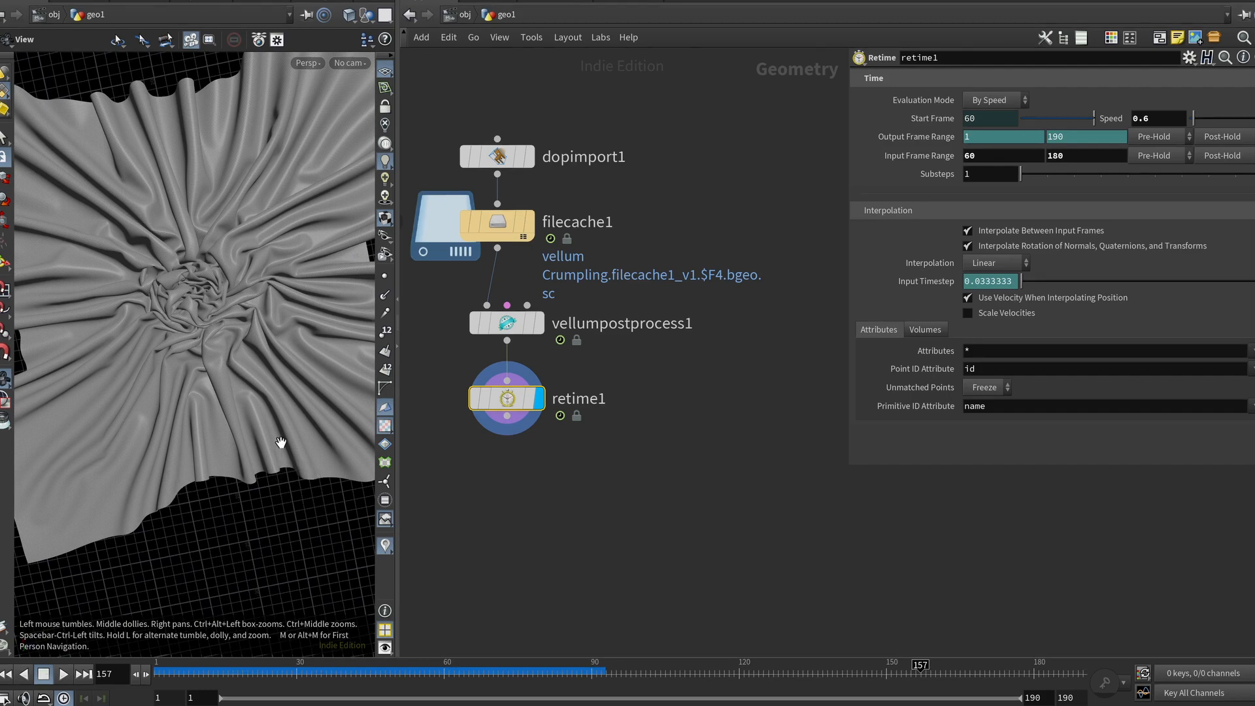
drag(268, 424, 147, 358)
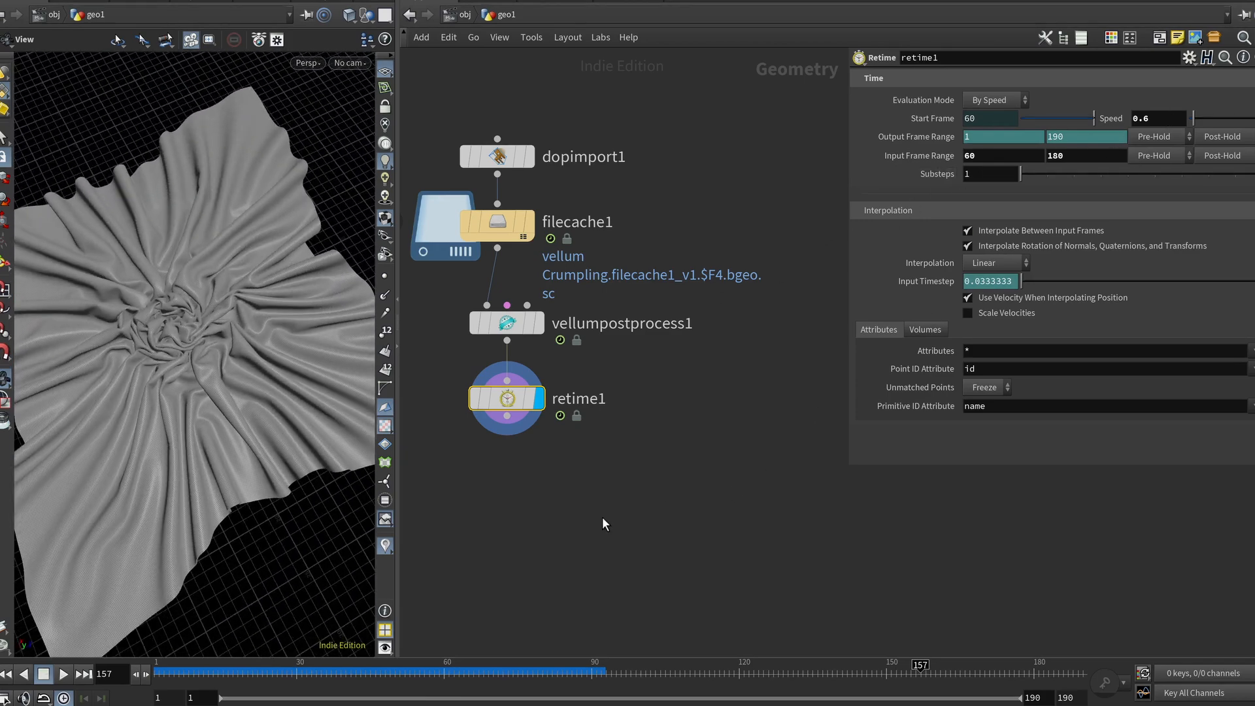
Step: Bypass vellumpostprocess1 and scrub the timeline back to about frame 11
click(477, 323)
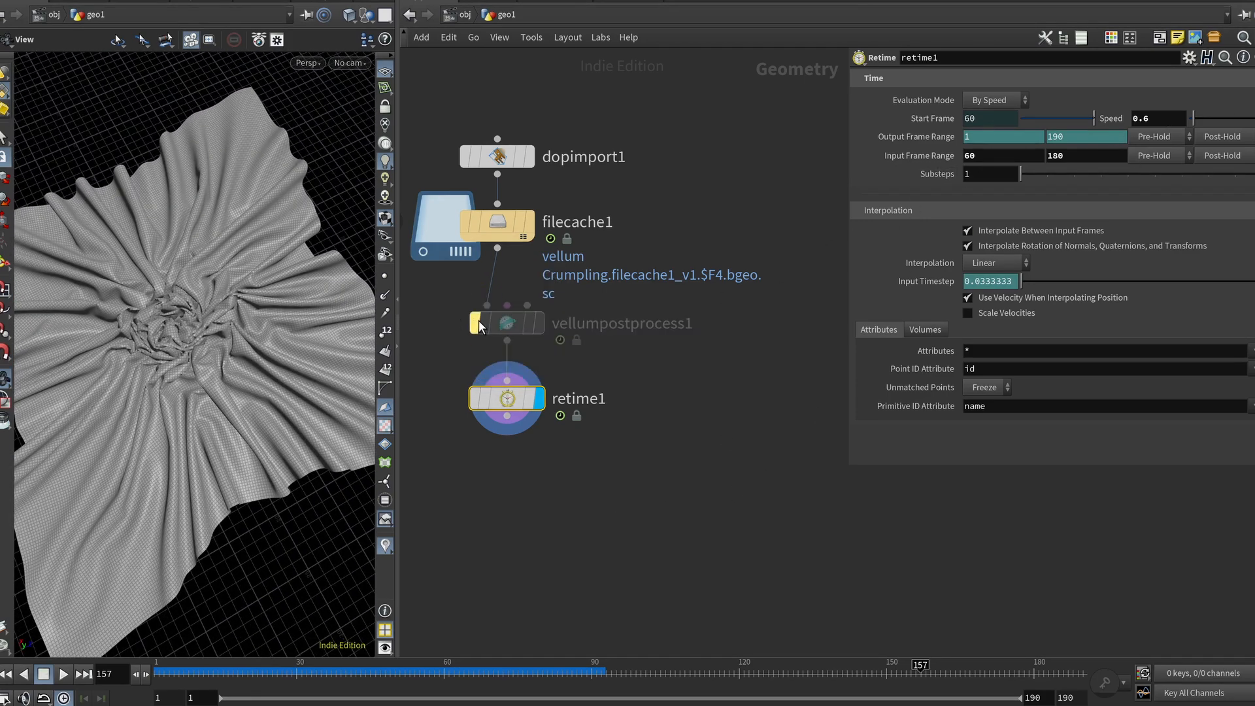
drag(360, 665, 204, 685)
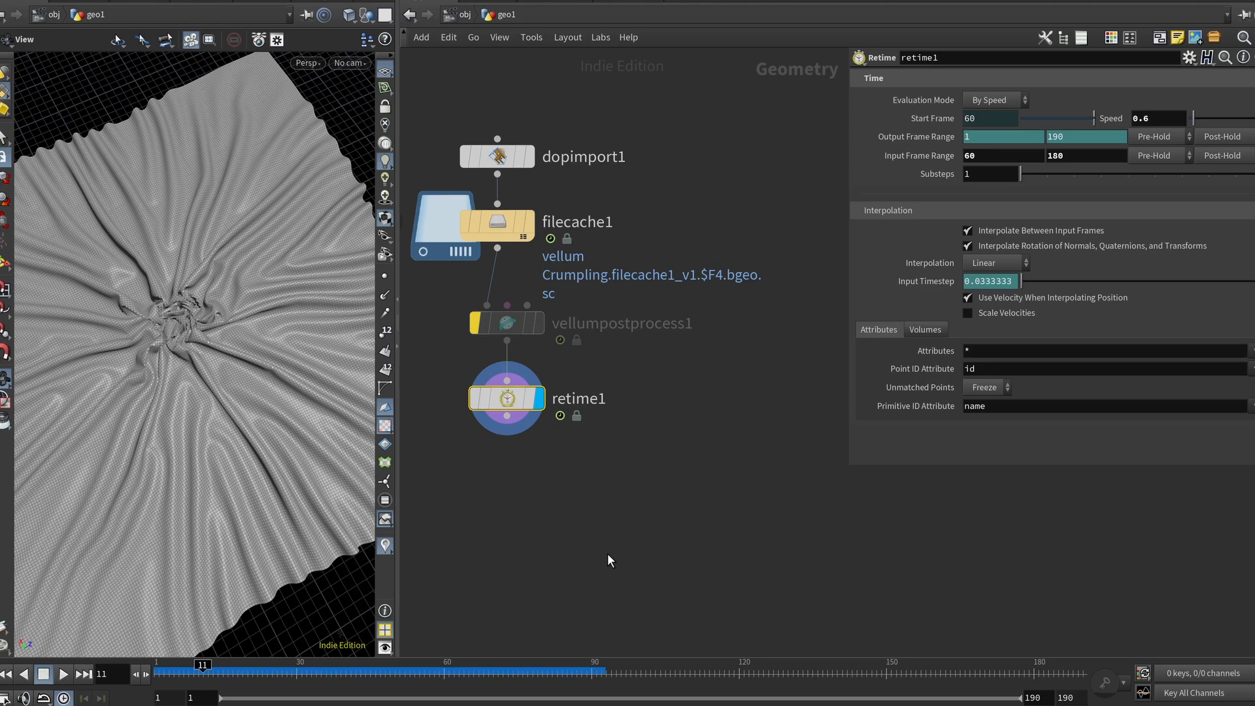
Step: Jump to the last frame, 190, and return to the object level
mouse_move(477, 317)
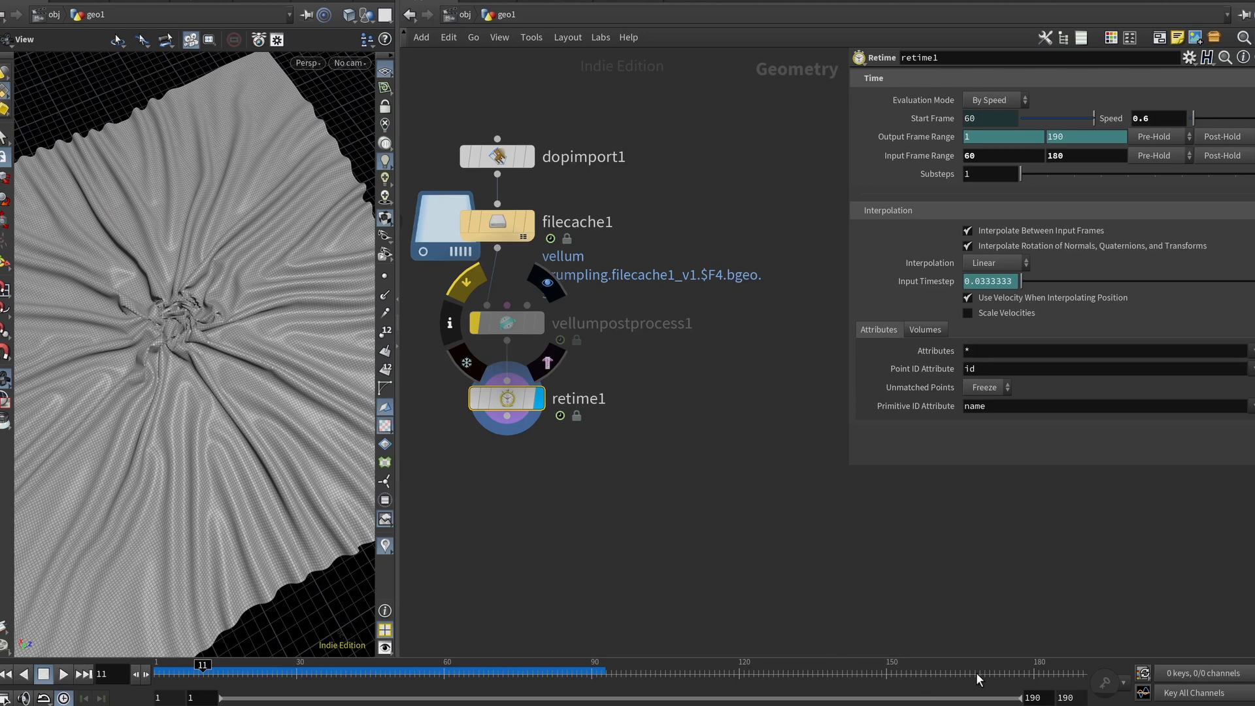
click(84, 674)
key(u)
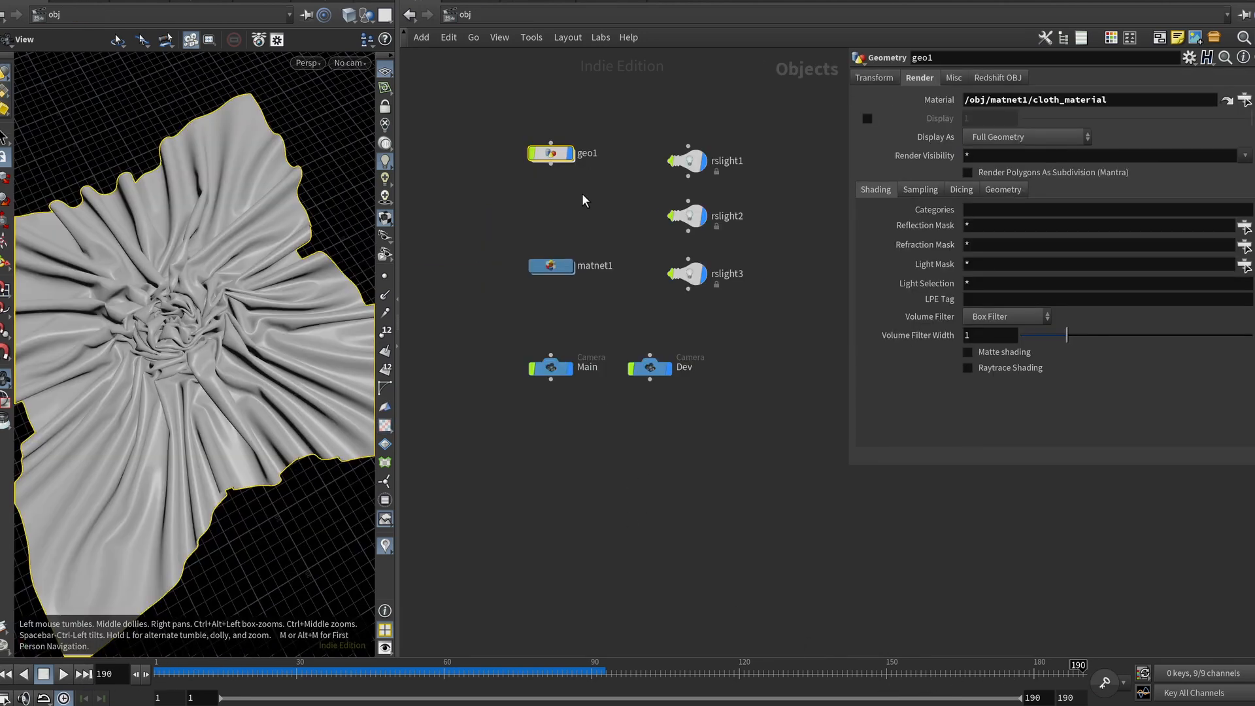
Step: Move matnet1 up beside geo1 and set the viewport to look through the Main camera
drag(596, 247, 596, 175)
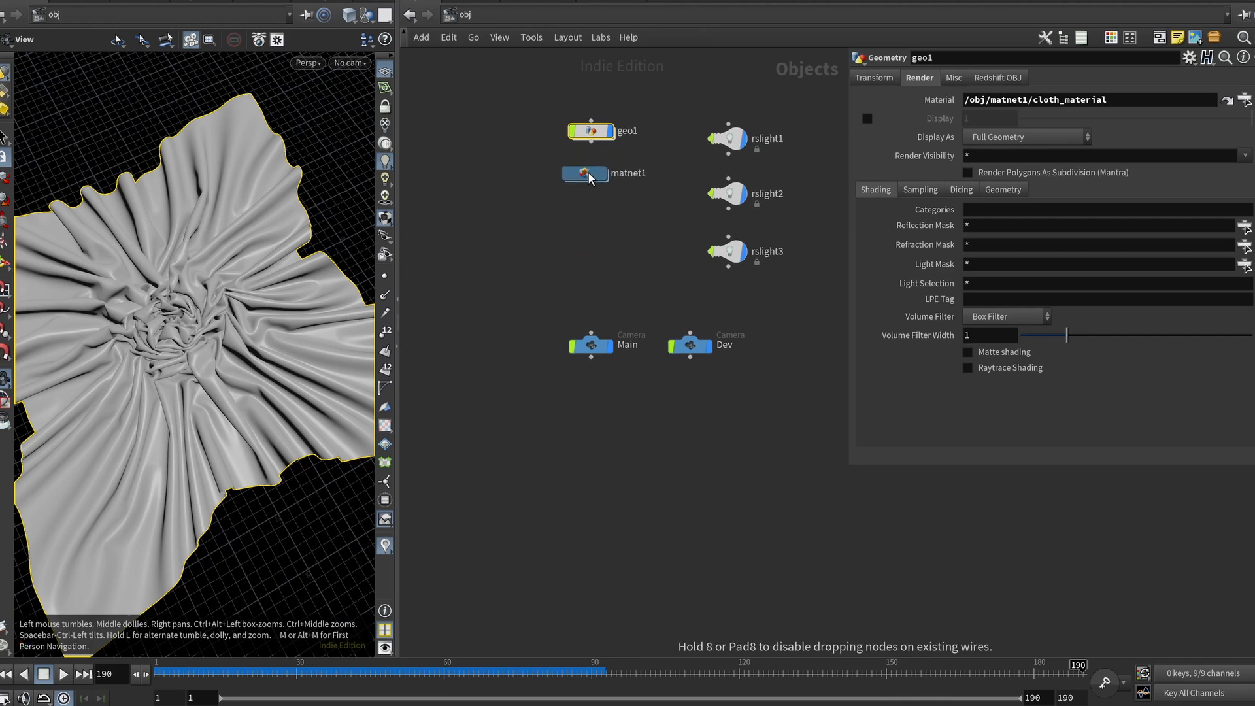
click(590, 347)
click(350, 63)
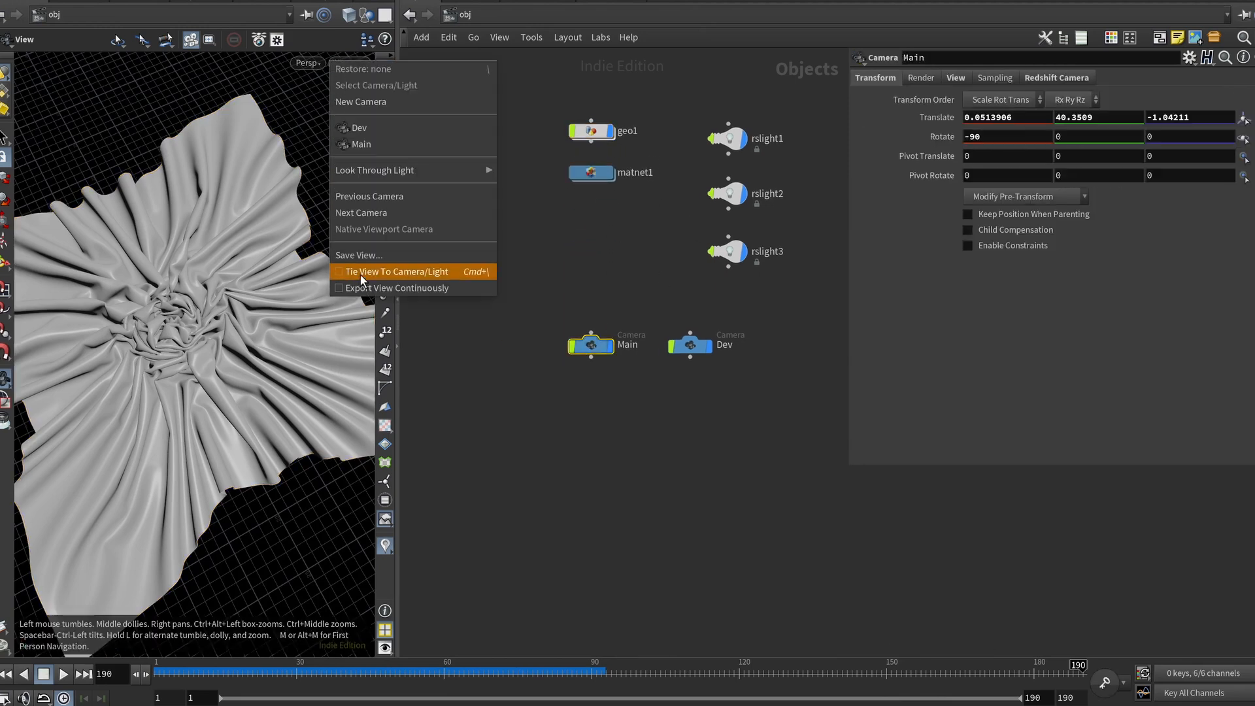
click(439, 141)
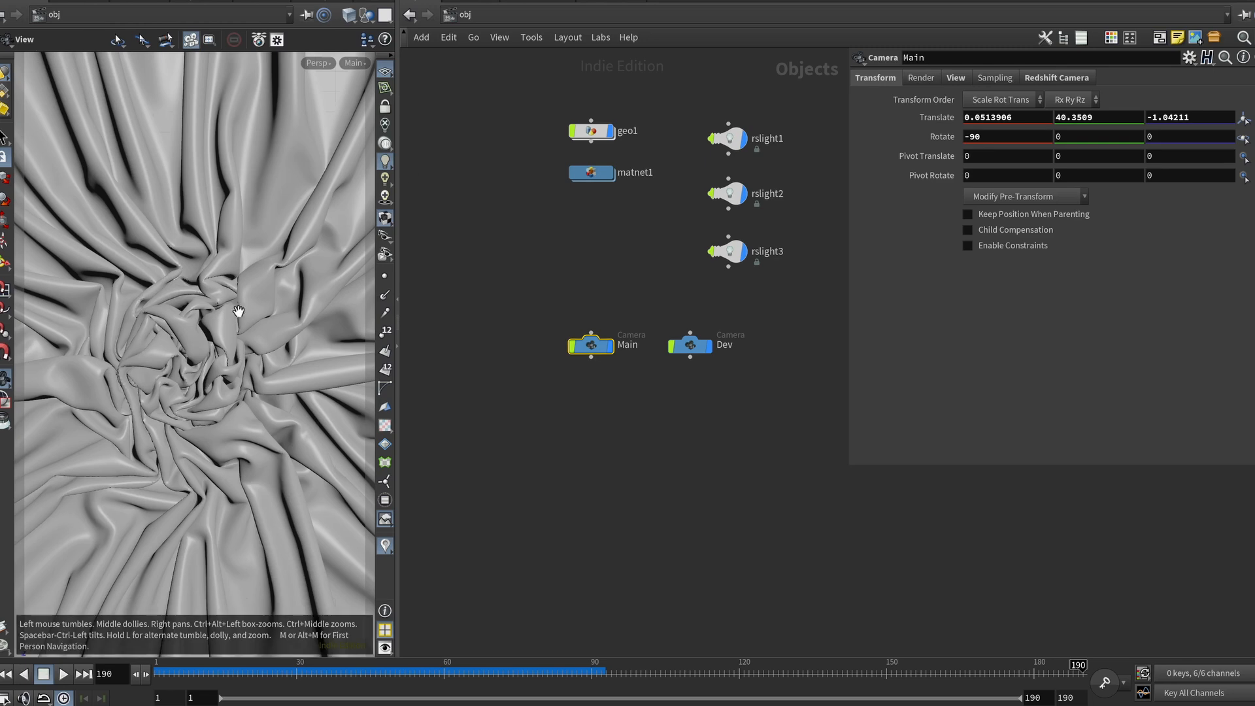
Step: Widen the viewport pane and inspect the Main camera's View and Redshift Camera parameters
drag(398, 281, 536, 280)
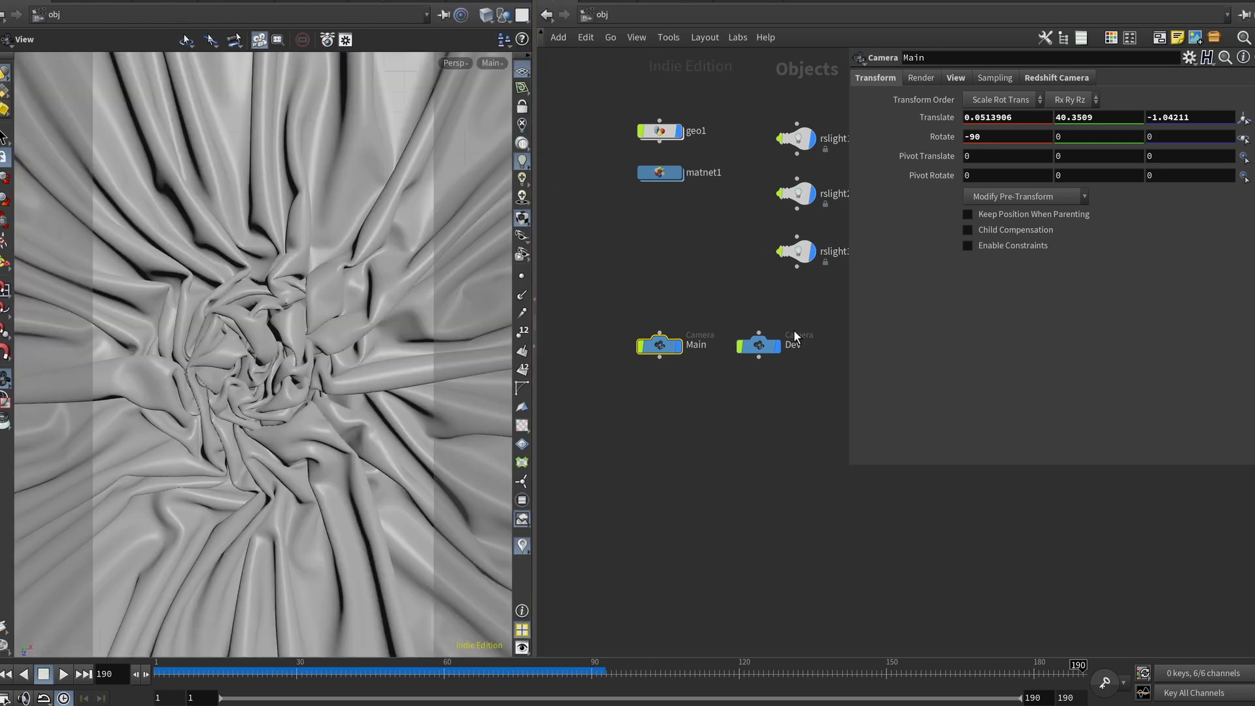
click(955, 77)
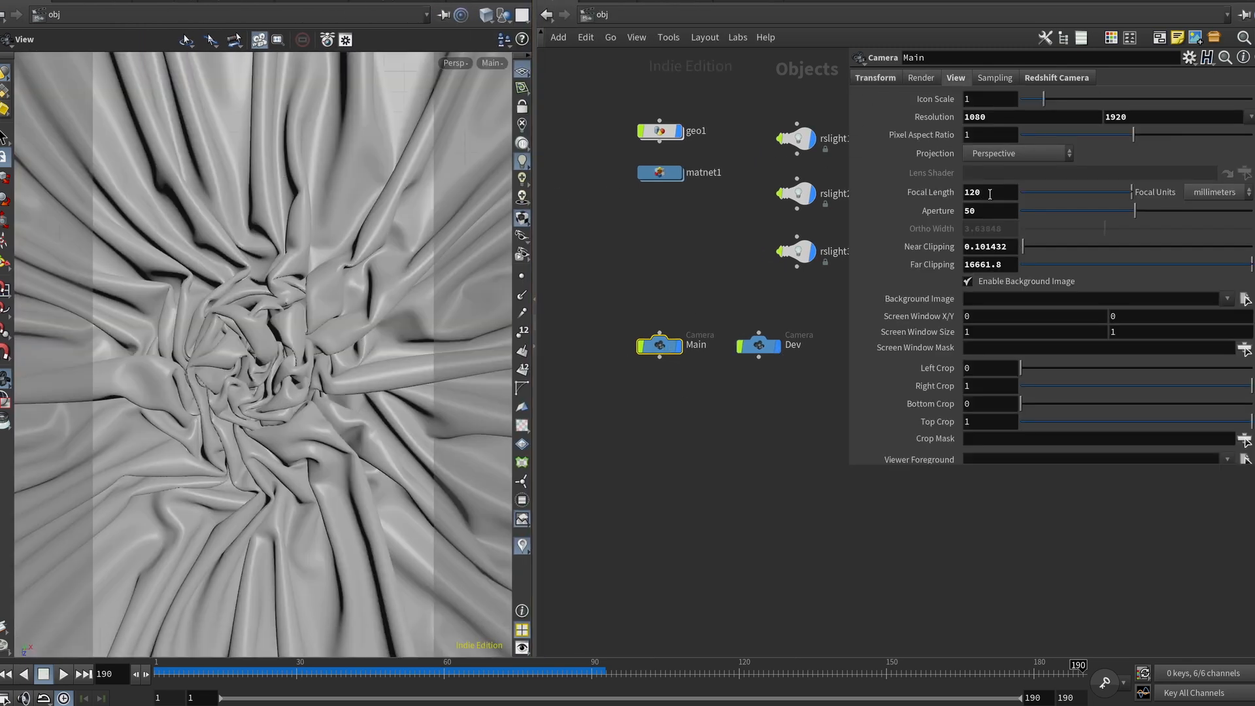
click(988, 196)
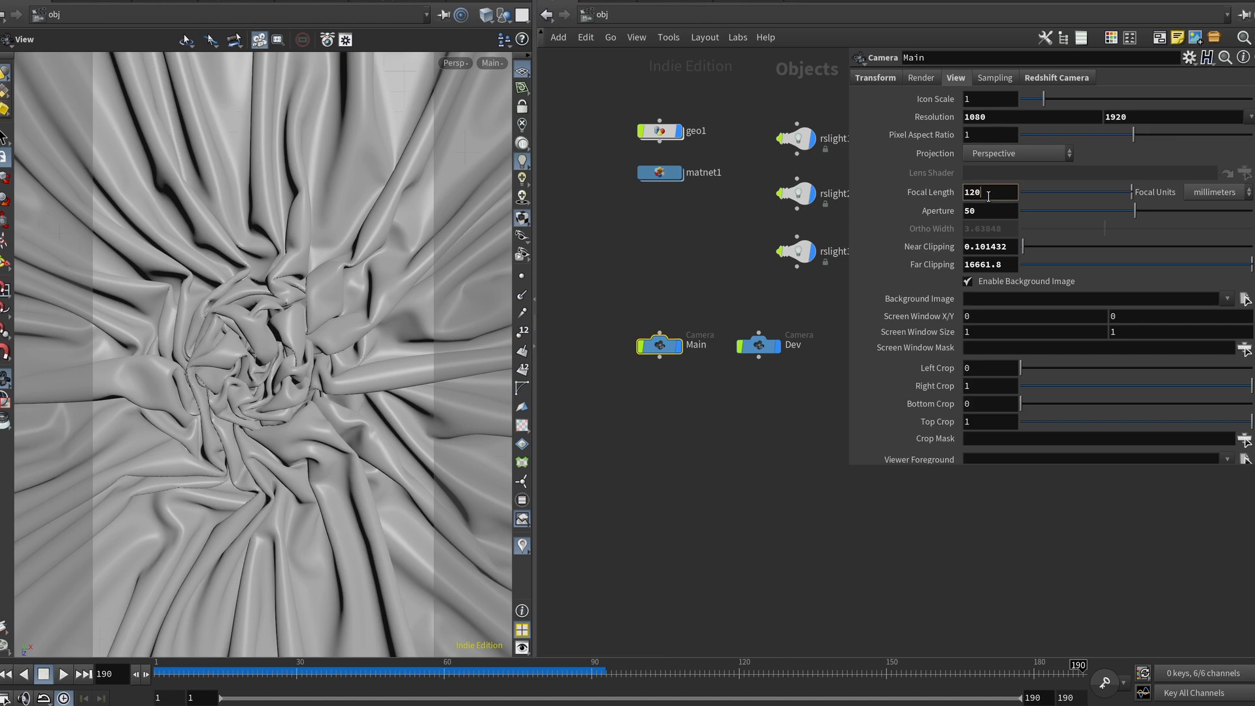
click(1055, 78)
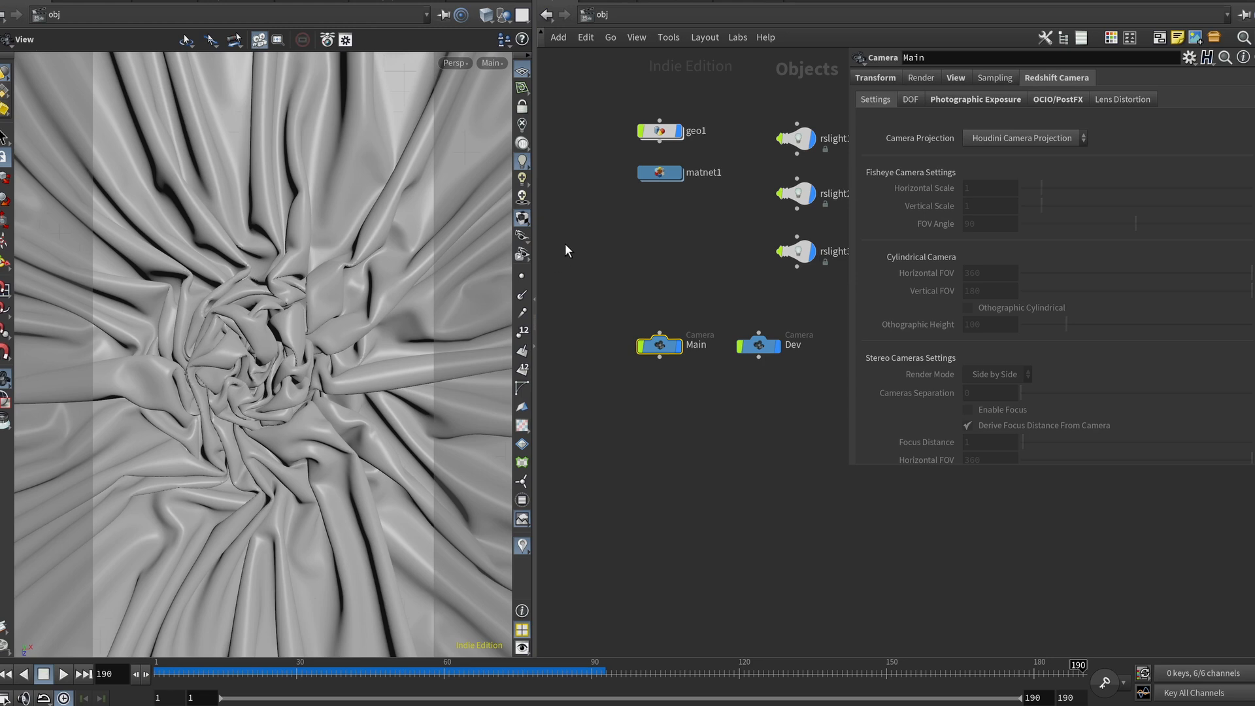
Step: Frame the object network and look through rslight1, rslight2 and rslight3 in turn in the viewport
key(h)
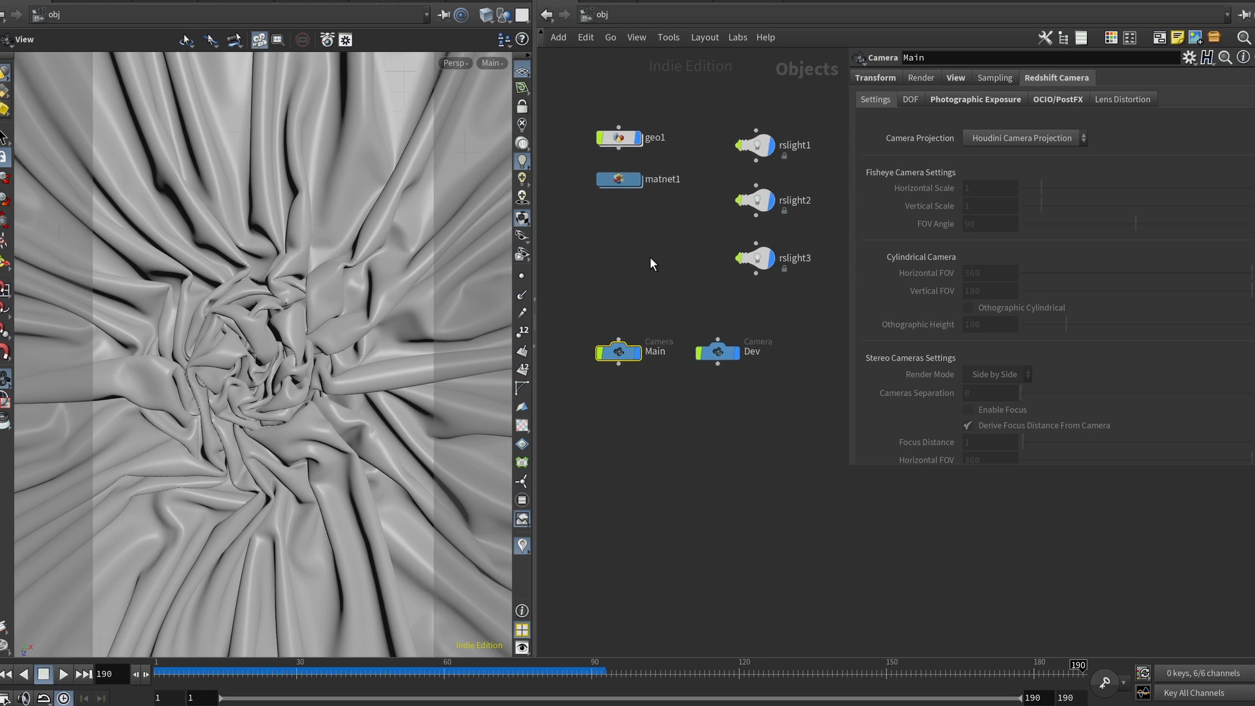
click(490, 63)
click(520, 123)
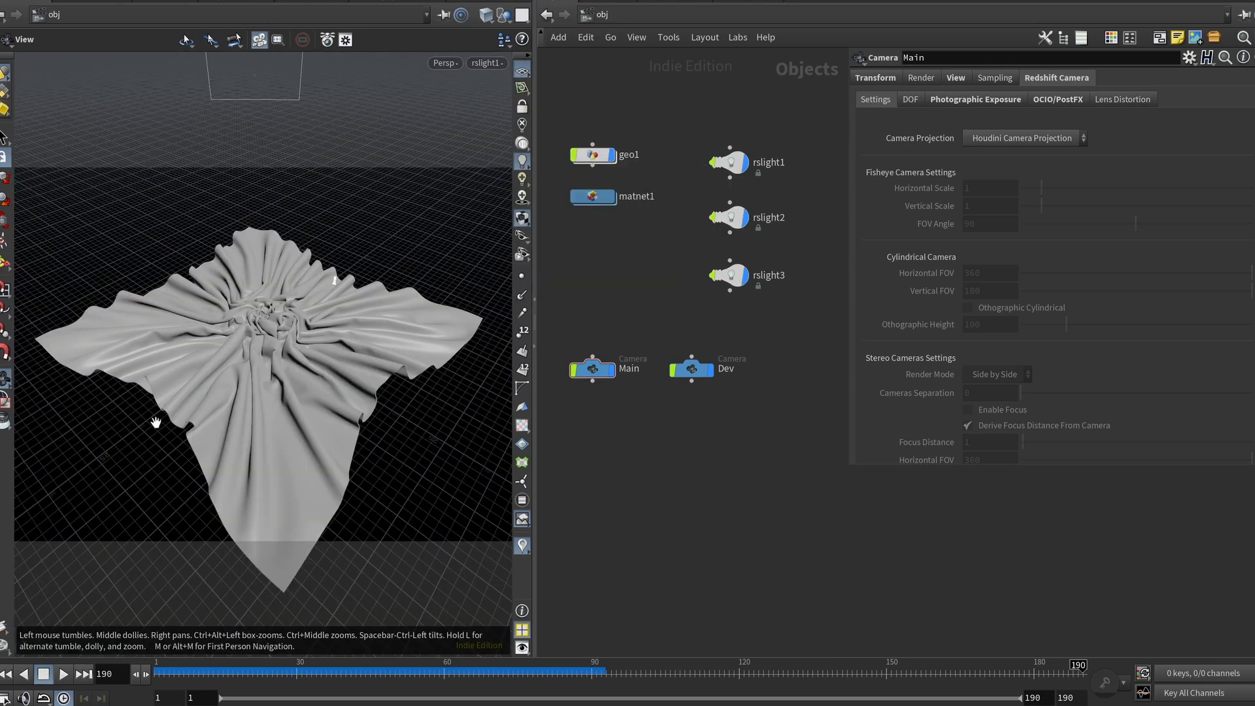
click(487, 63)
mouse_move(614, 166)
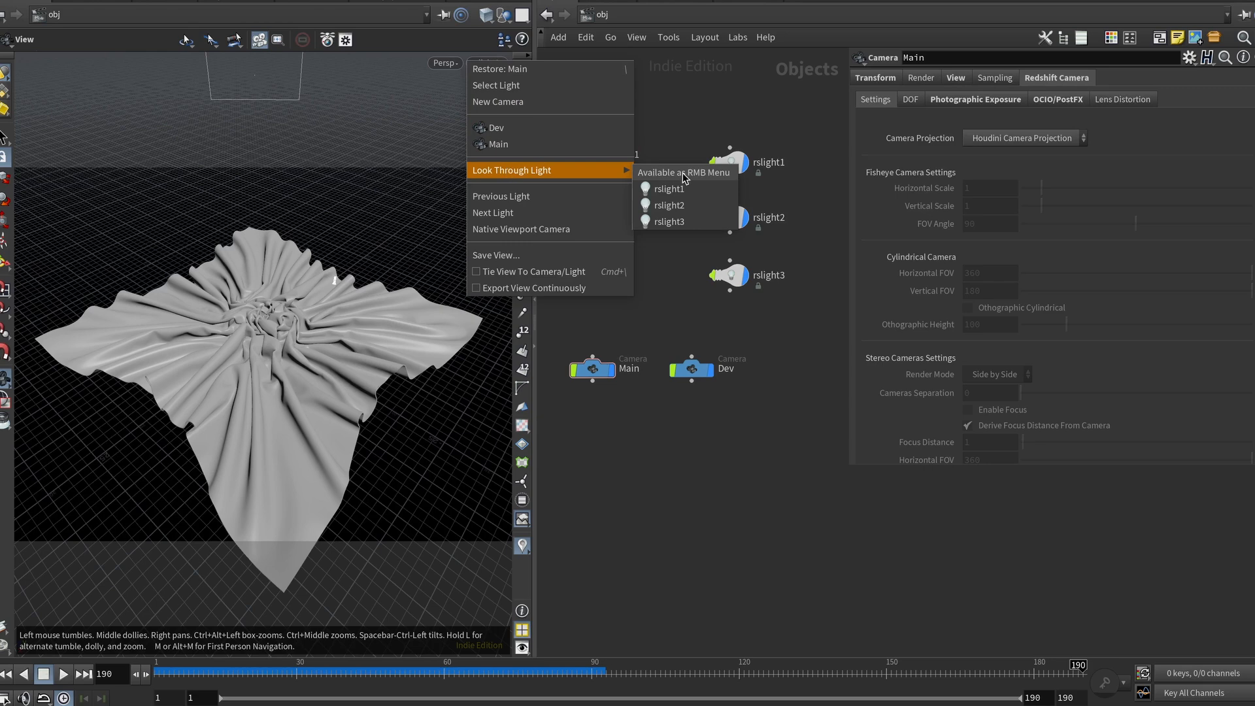
click(680, 206)
click(487, 62)
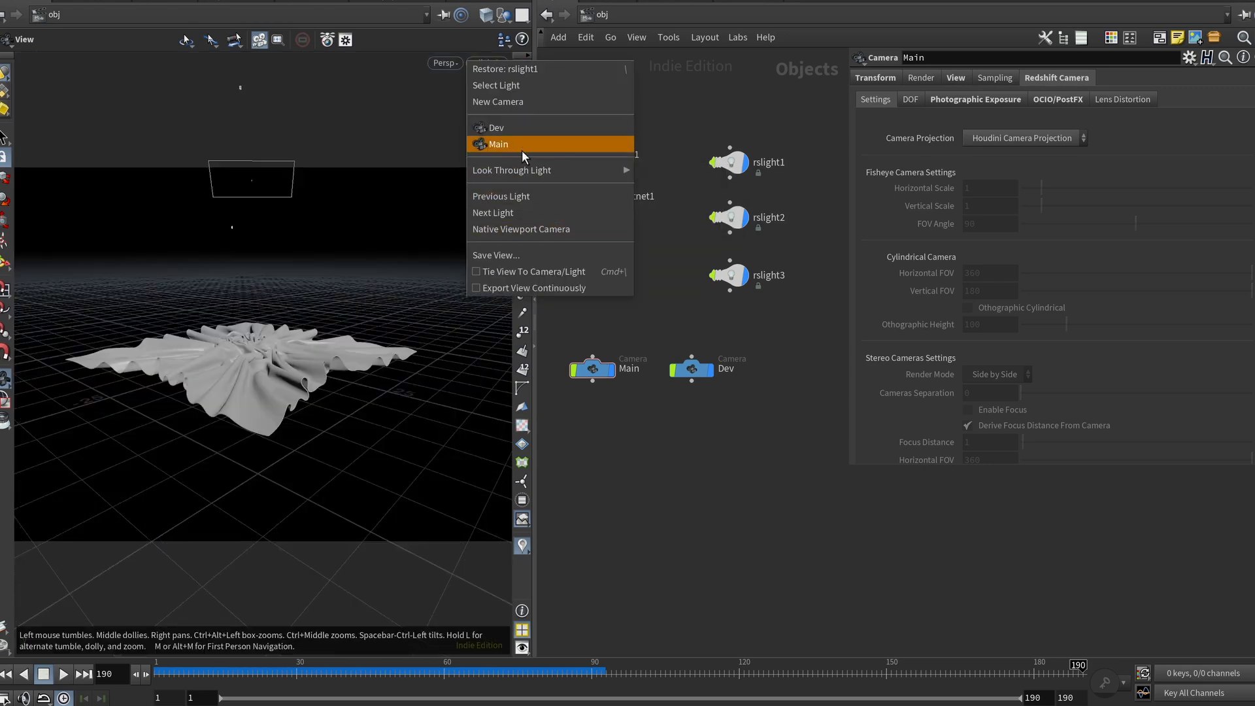
mouse_move(603, 168)
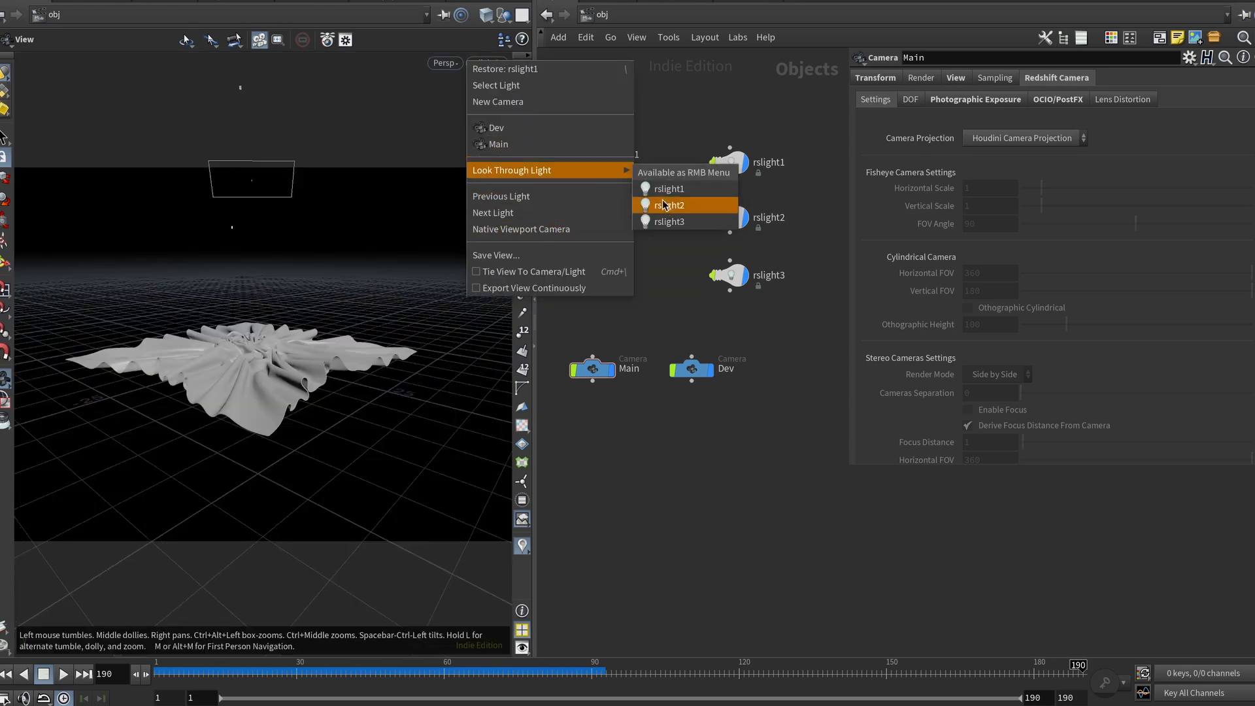
click(668, 226)
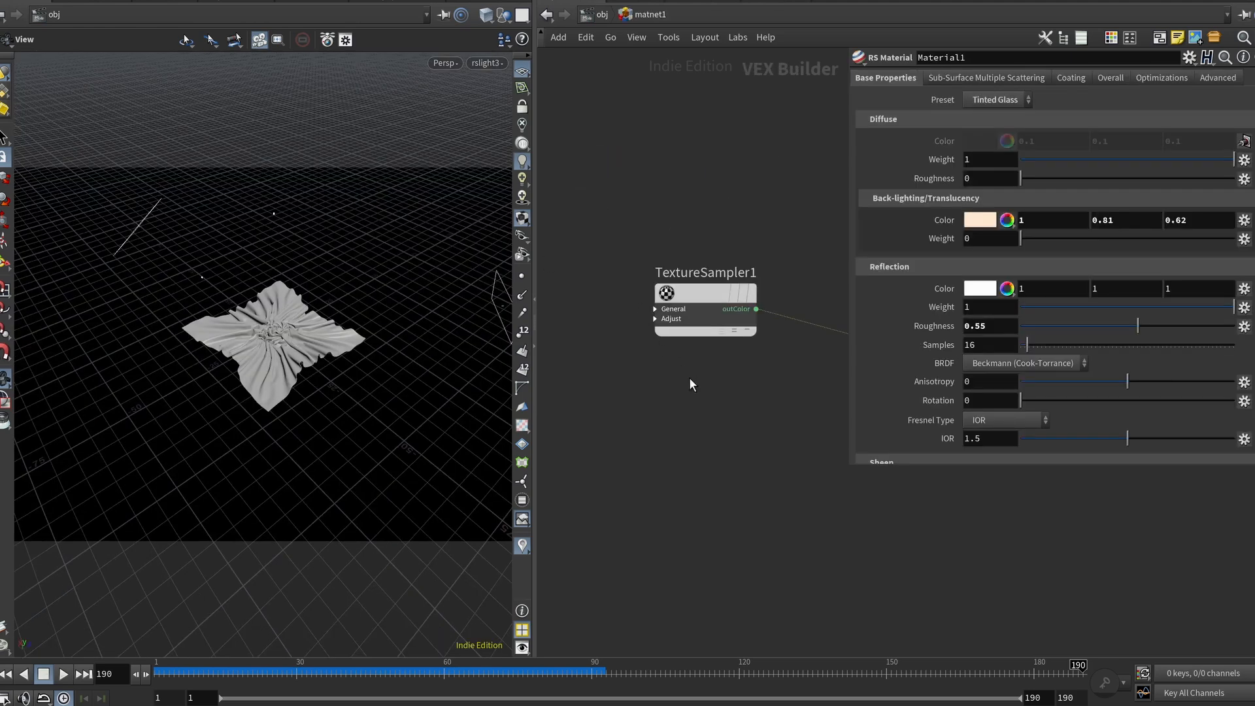
Step: Inside matnet1, move TextureSampler1 next to Material1 and preview its $HIP/tex/diff.png texture file
scroll(664, 372, down, 3)
middle_drag(772, 391, 655, 311)
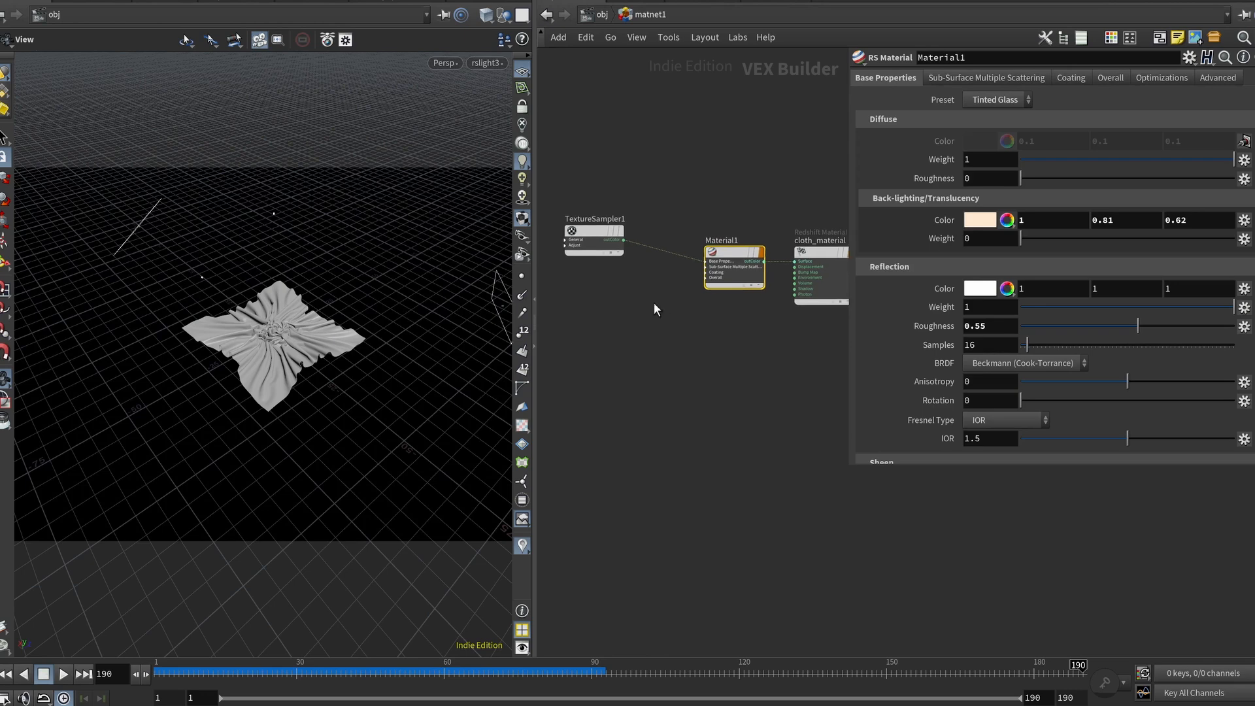
drag(602, 230, 628, 249)
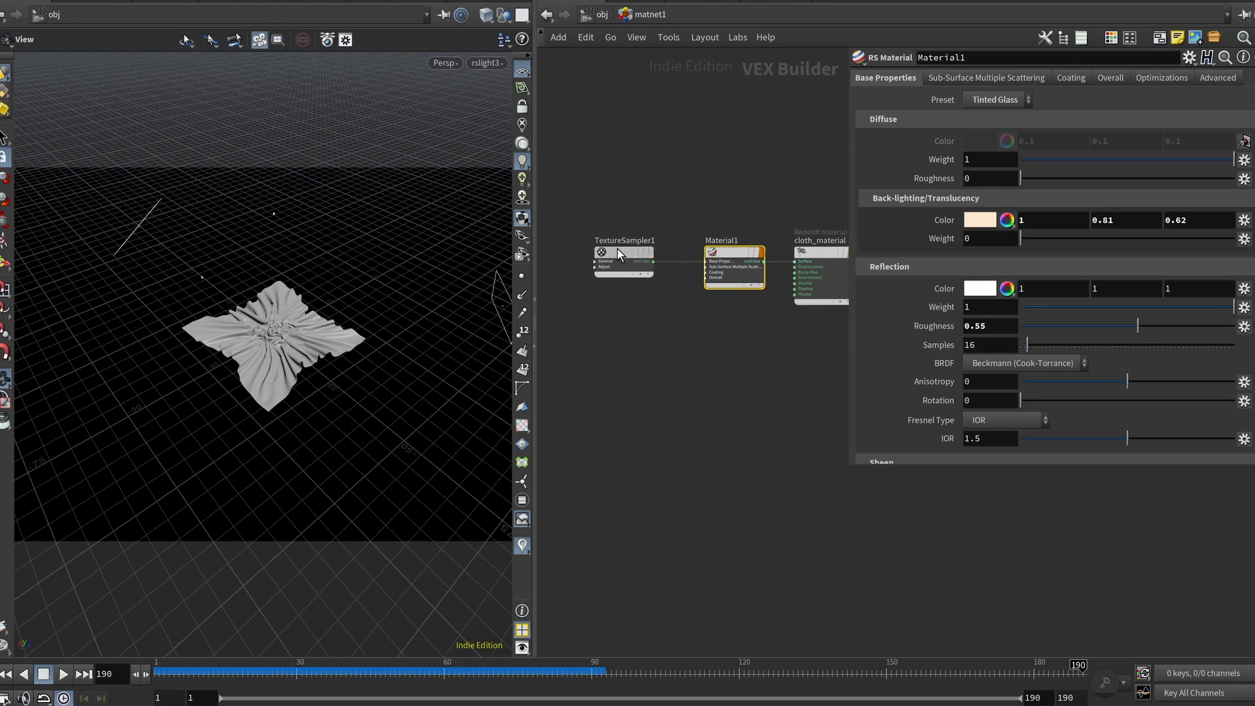
click(628, 252)
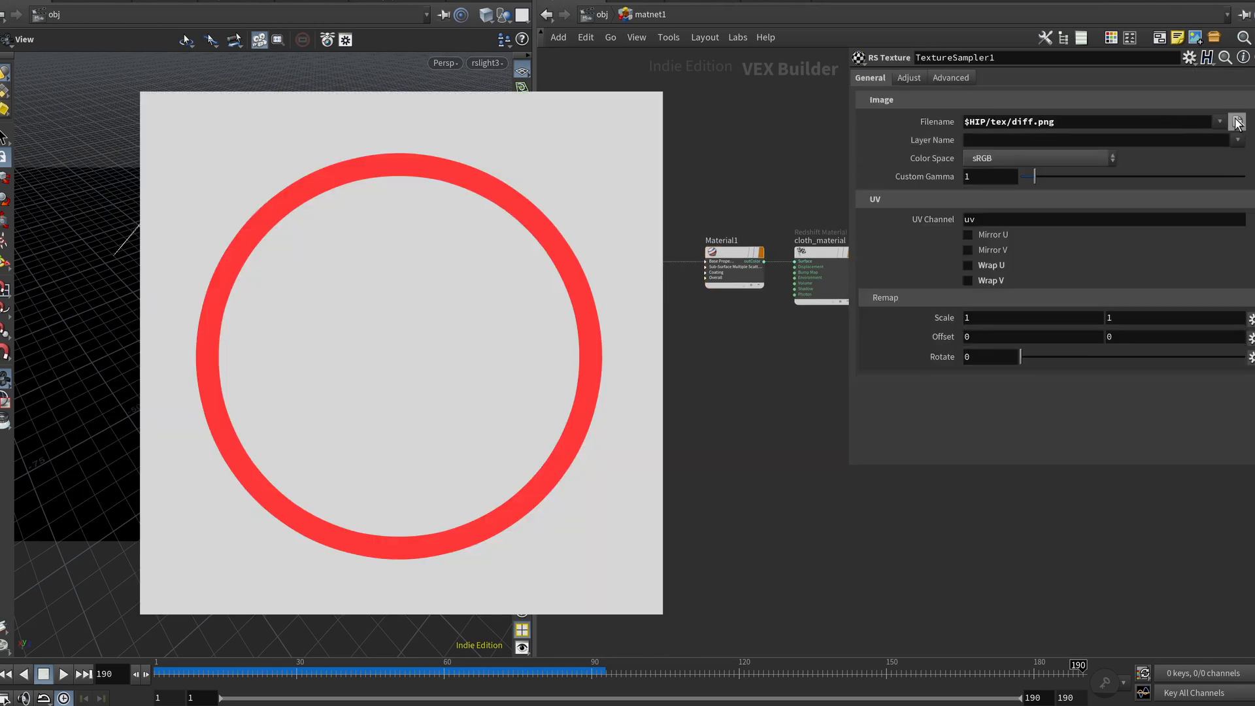
click(1237, 121)
click(900, 9)
click(1176, 294)
Step: Inspect Material1's reflection parameters, then return to the object level
click(727, 252)
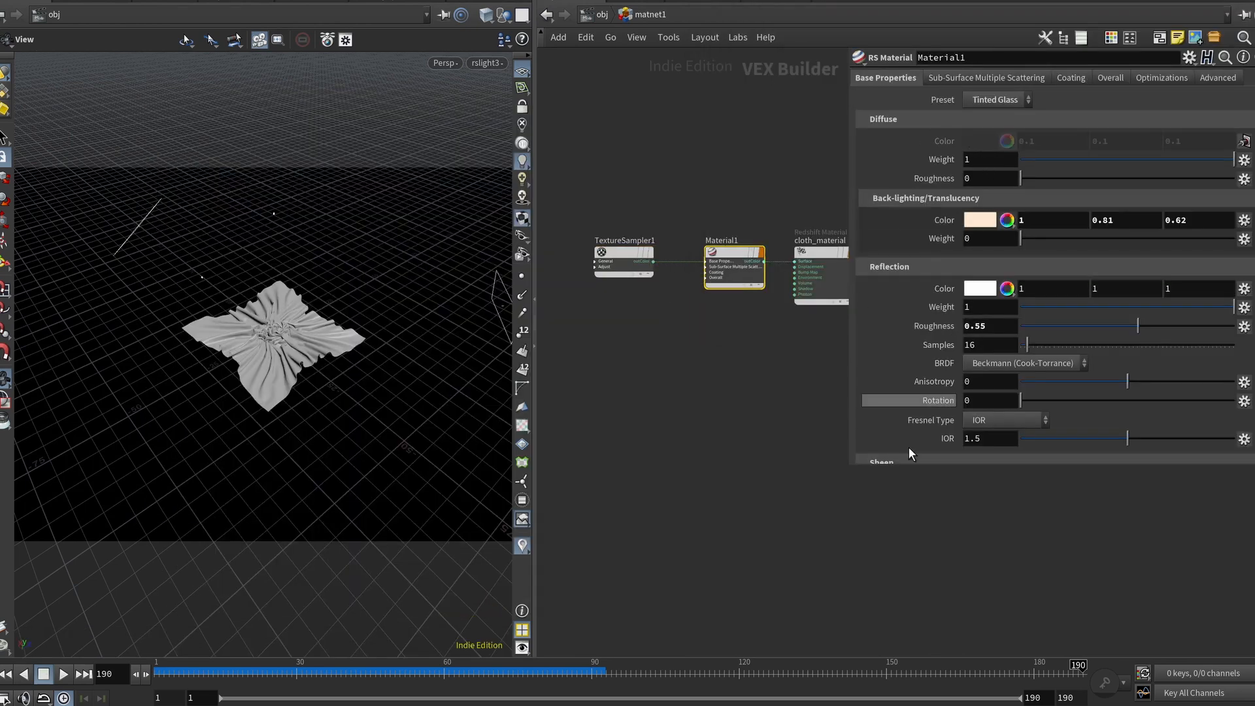
scroll(918, 307, down, 1)
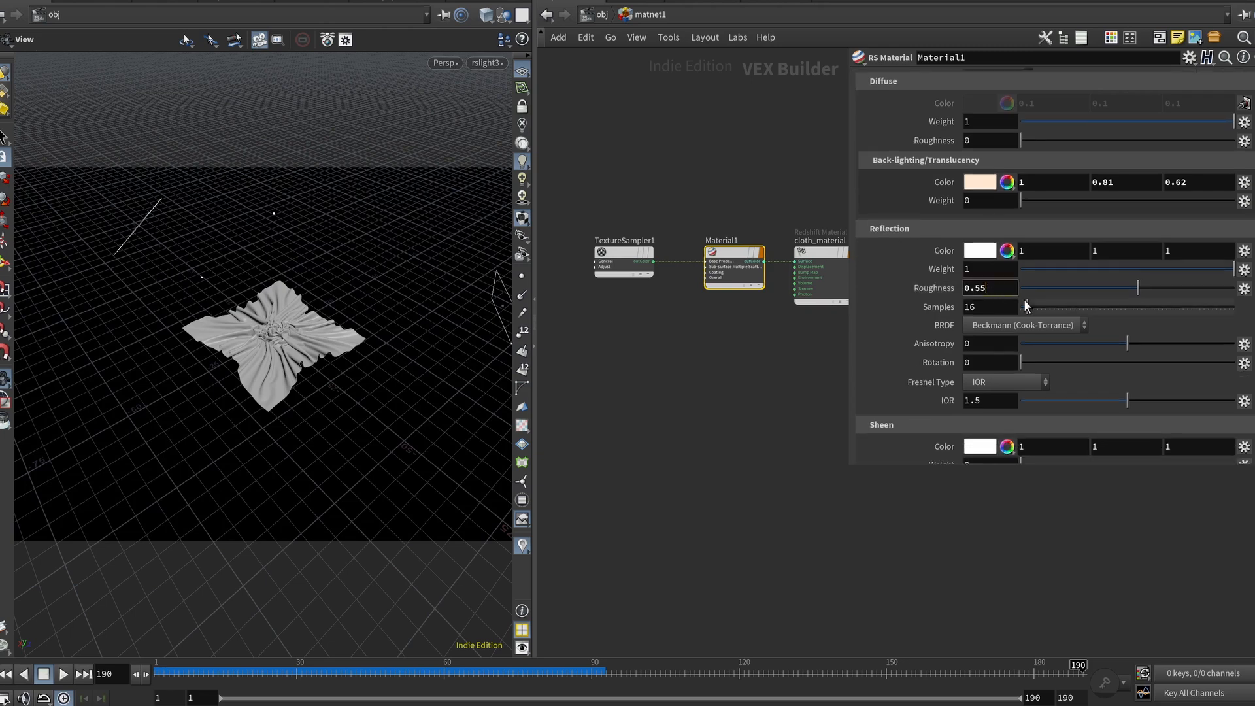
scroll(875, 398, down, 4)
click(614, 15)
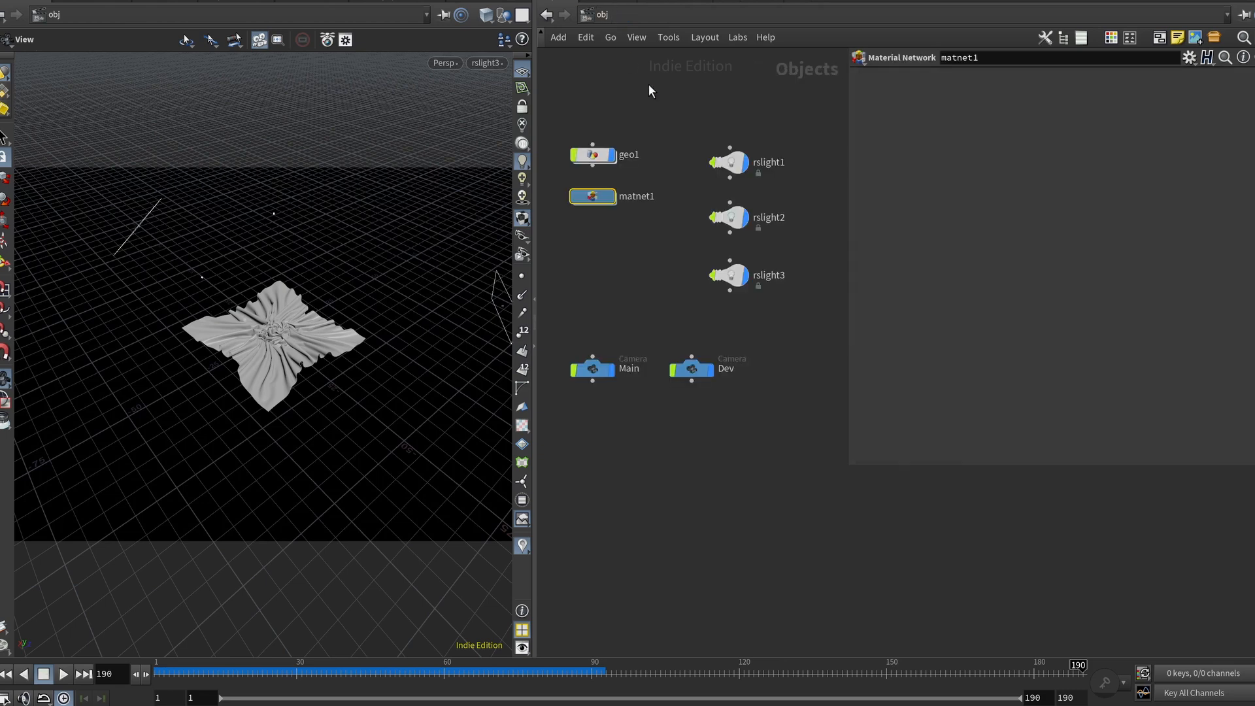
Step: Switch the desktop layout to RS_Vertical
click(309, 0)
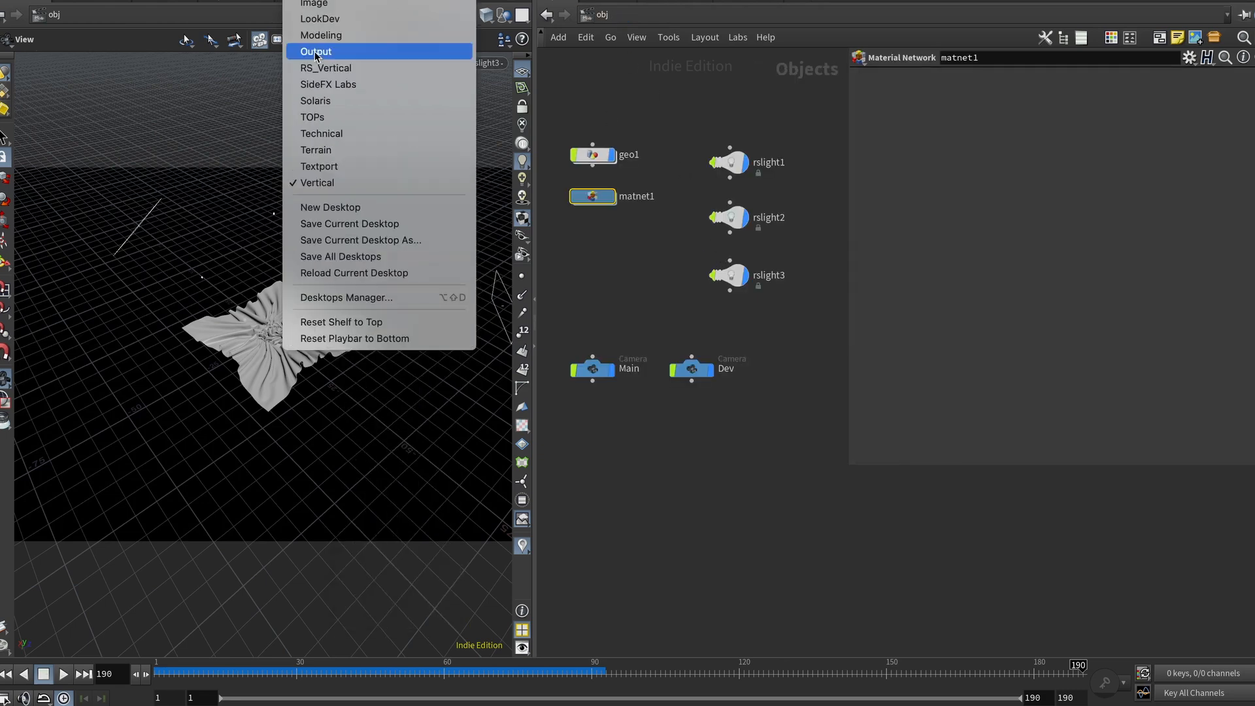
click(342, 68)
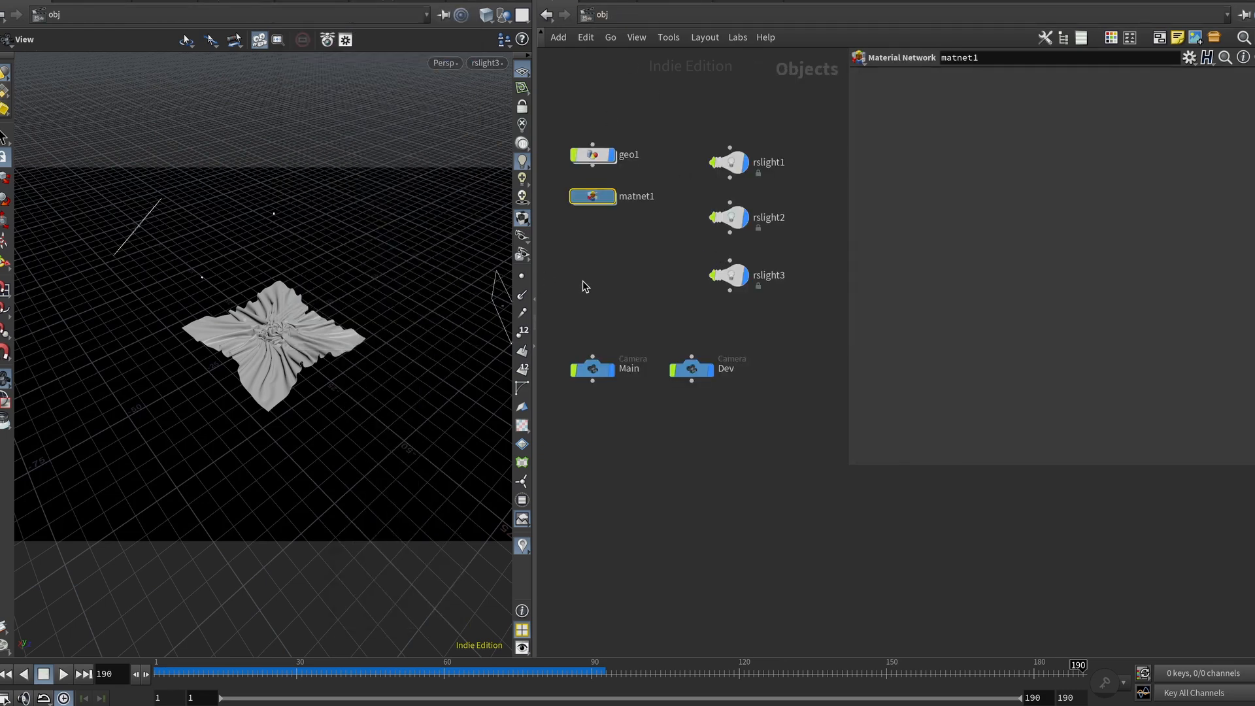